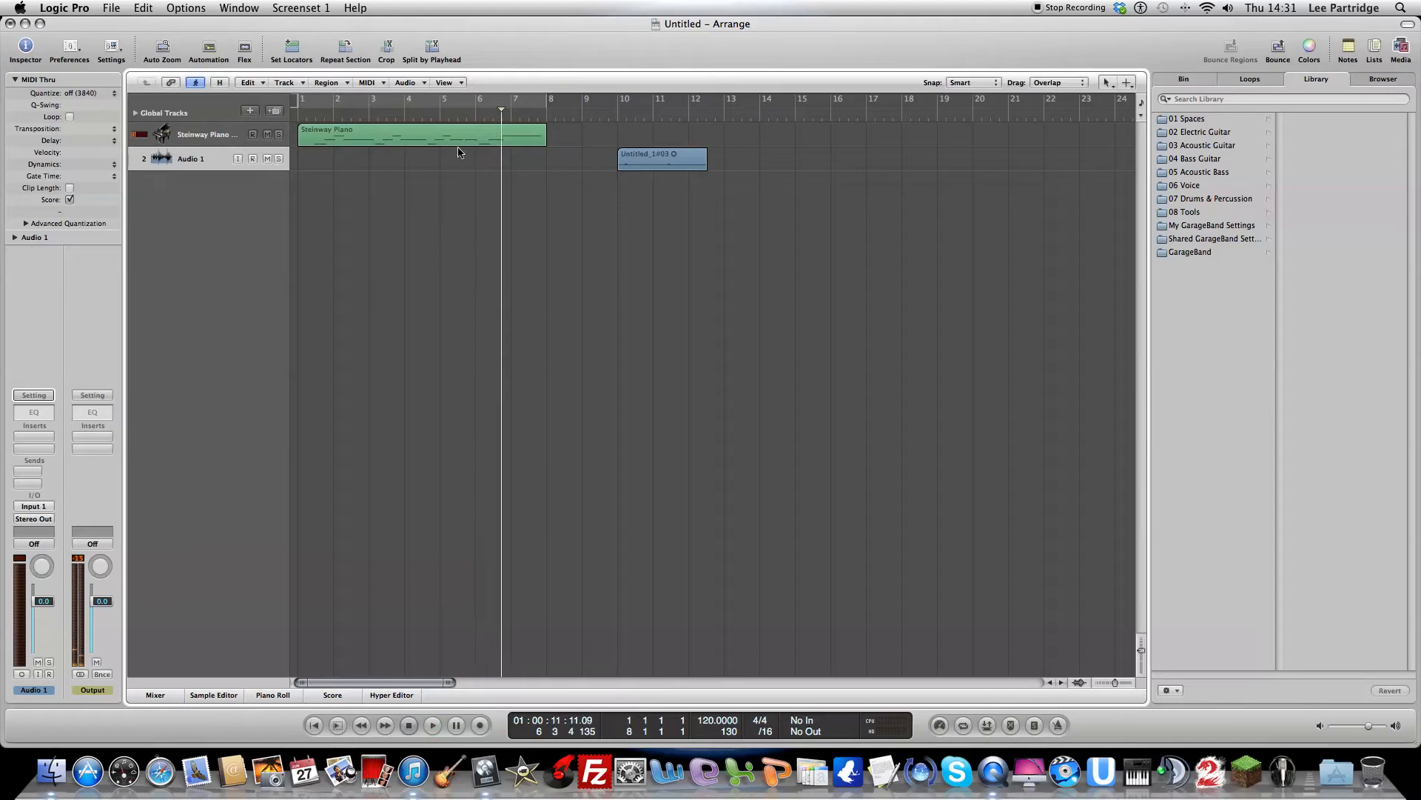
Step: Play the audio region starting at bar 10 and return the playhead to the start of the project
click(615, 120)
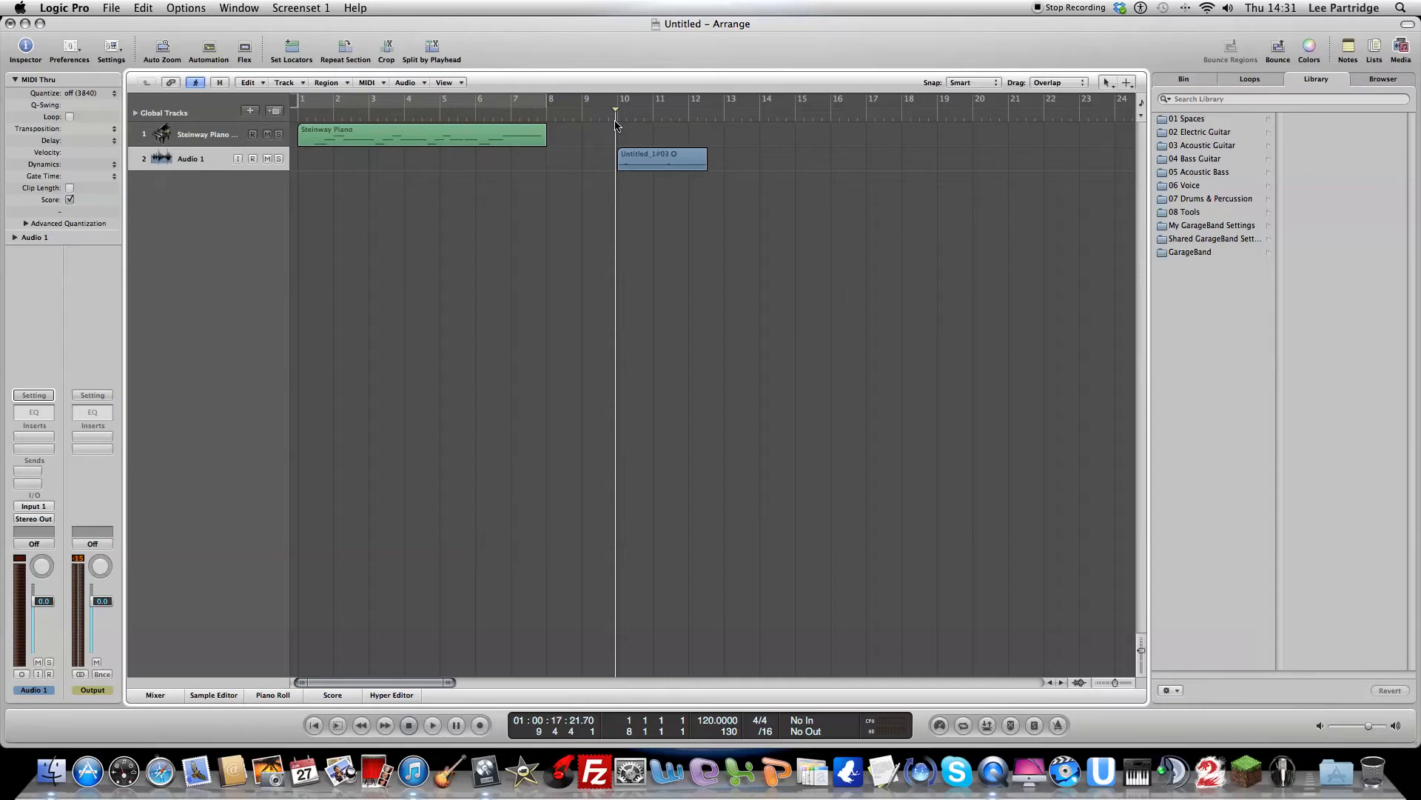
key(space)
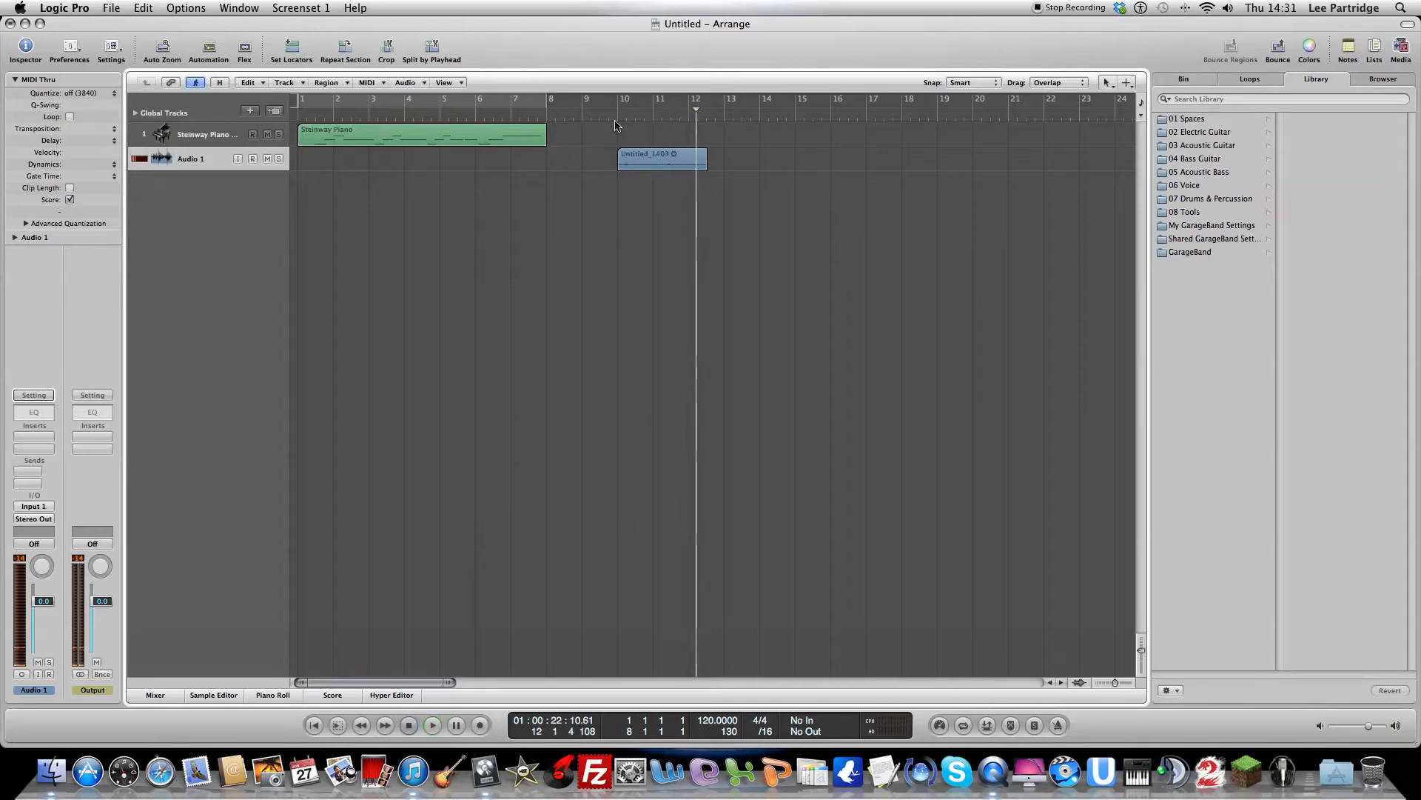
key(space)
key(Return)
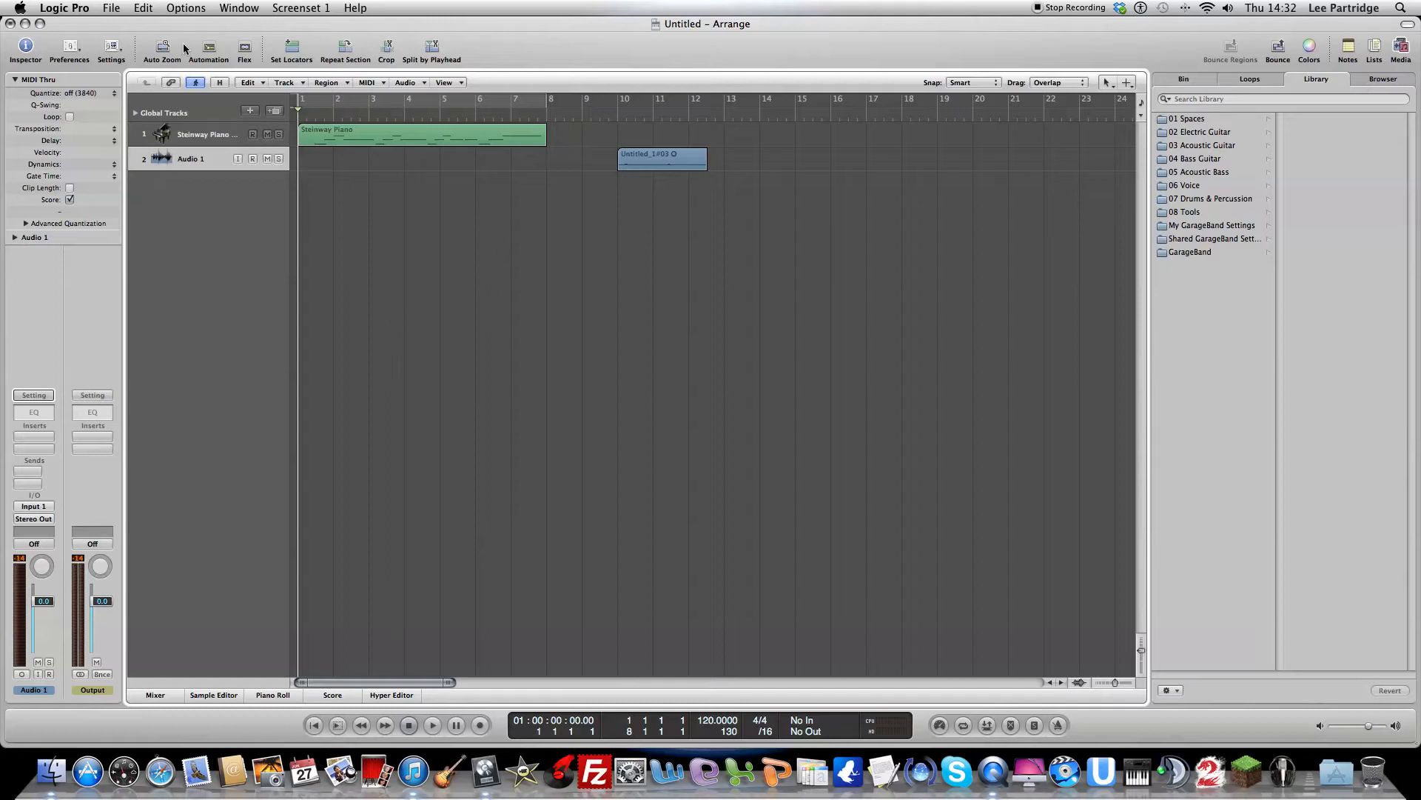
Step: Show the automation lanes, lower the Steinway Piano volume line to -18.2 dB and set the Audio 1 volume line to -10.5 dB
click(210, 49)
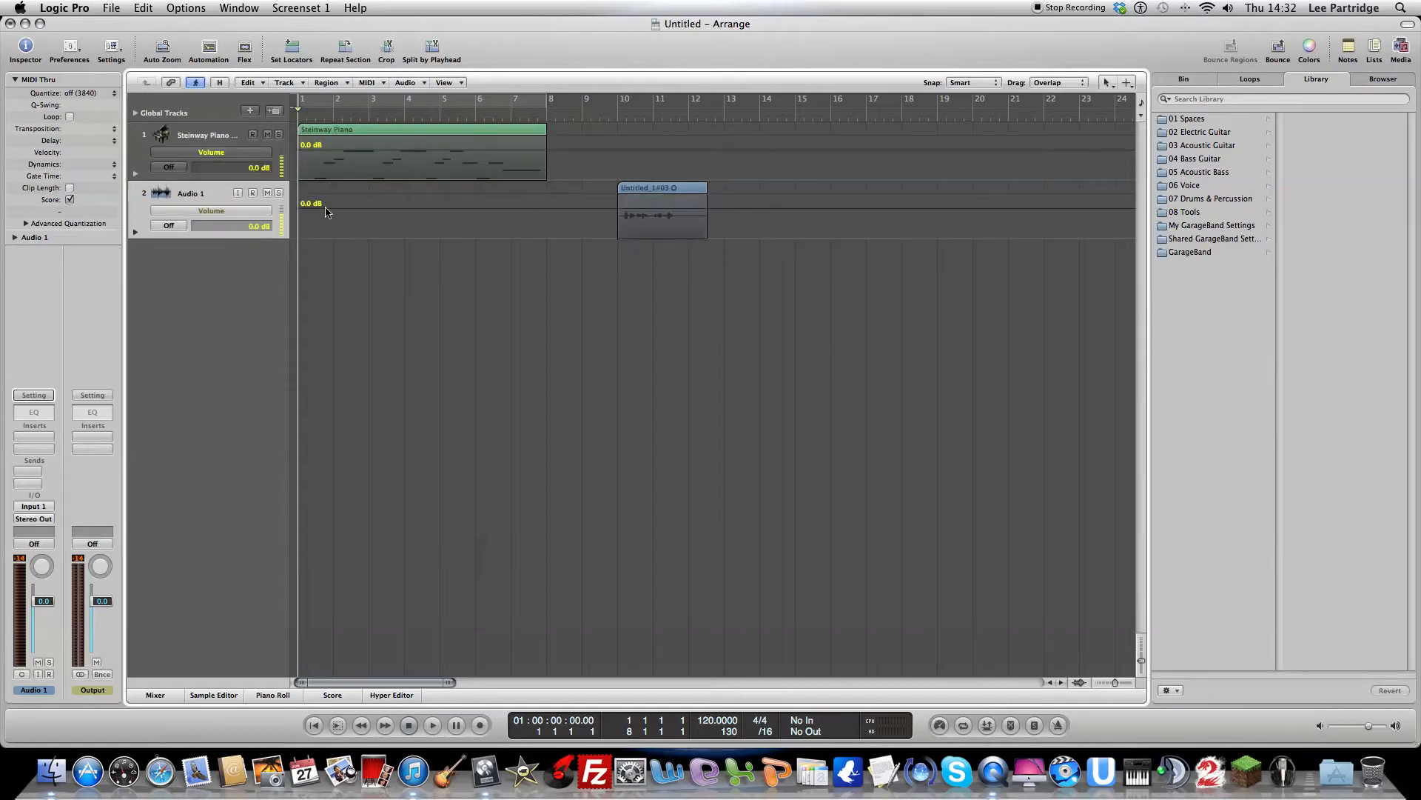
click(210, 48)
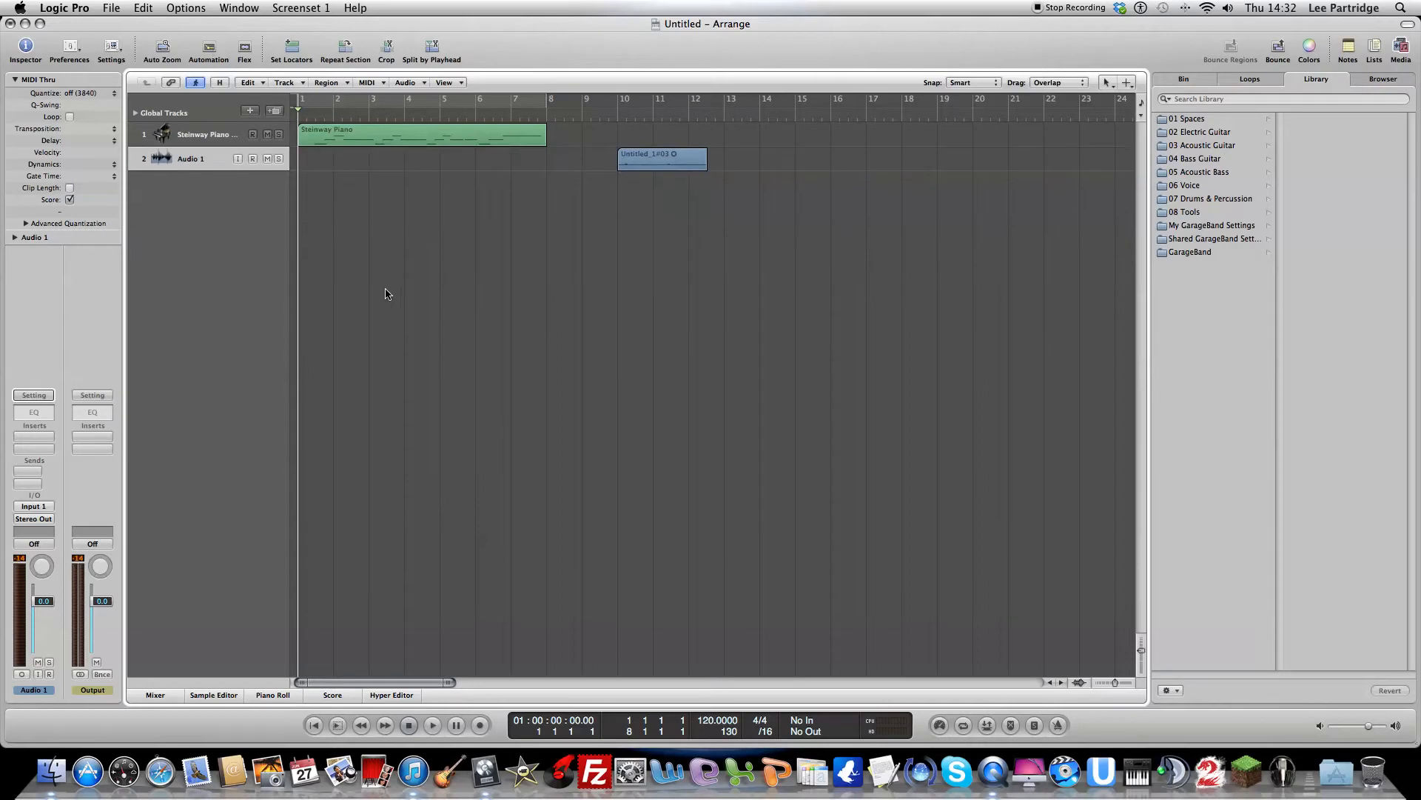
key(a)
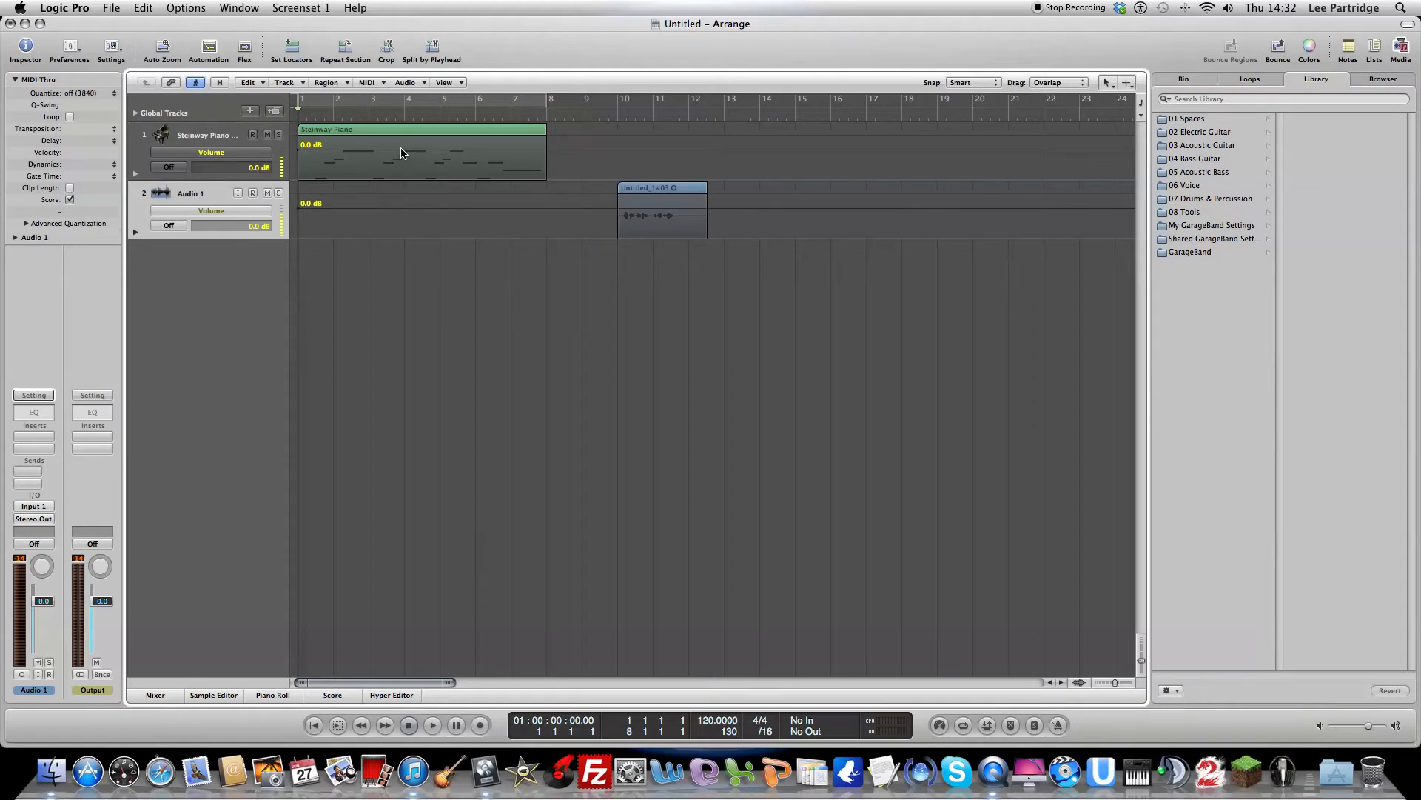
drag(405, 154, 400, 175)
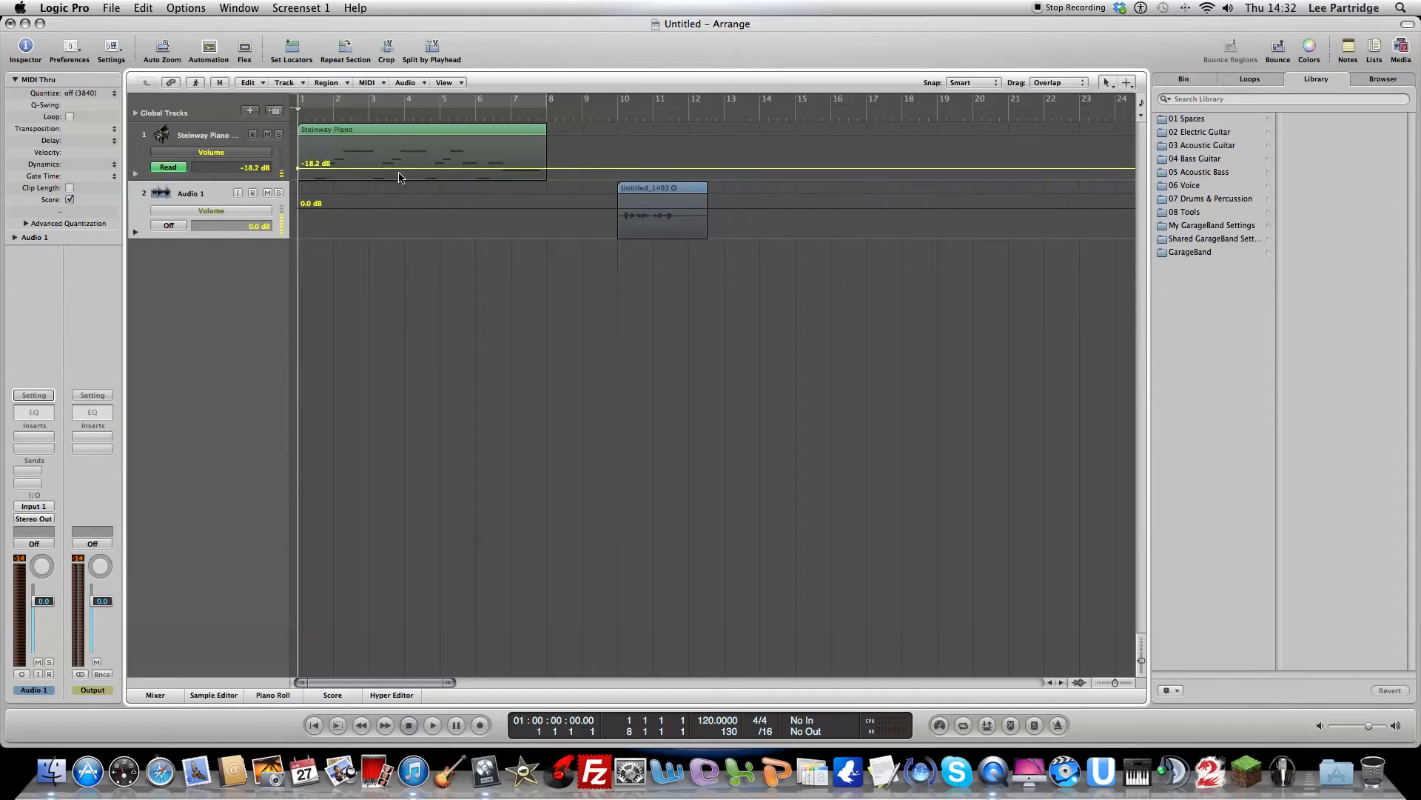
key(b)
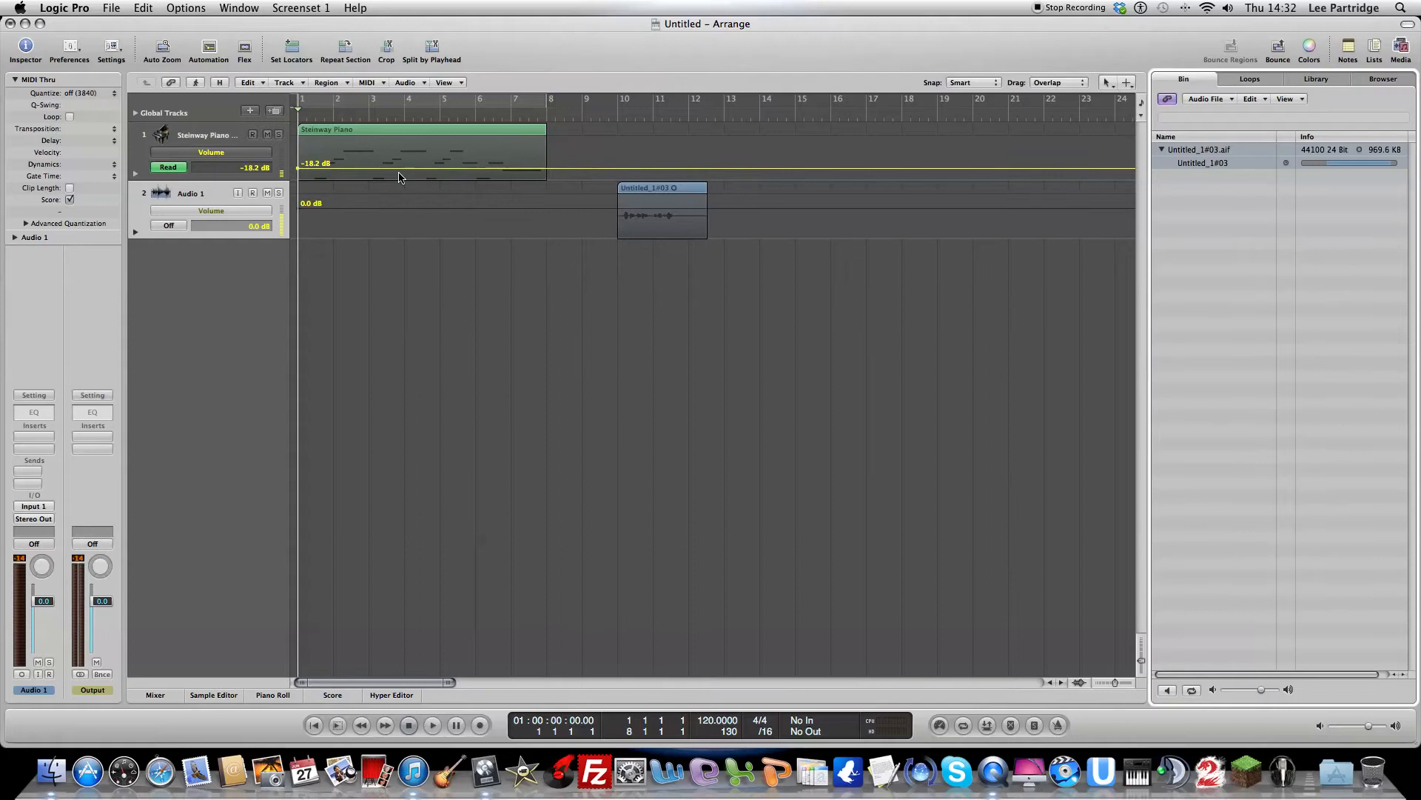
click(382, 221)
Step: Play the Steinway Piano track and set its volume line to 0.0 dB during playback
click(234, 131)
key(space)
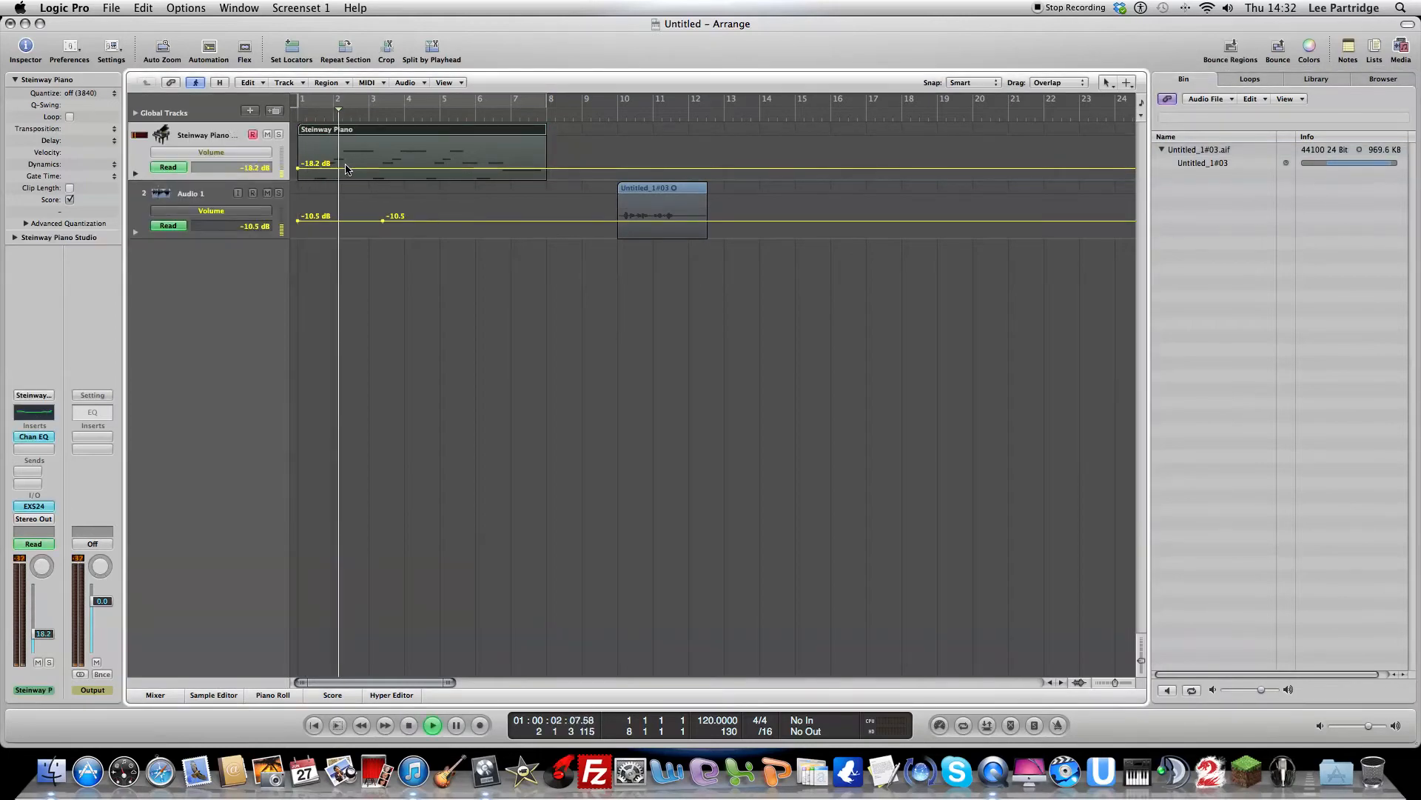
key(space)
mouse_move(374, 170)
mouse_down()
mouse_move(375, 134)
mouse_move(377, 173)
mouse_move(377, 153)
mouse_up()
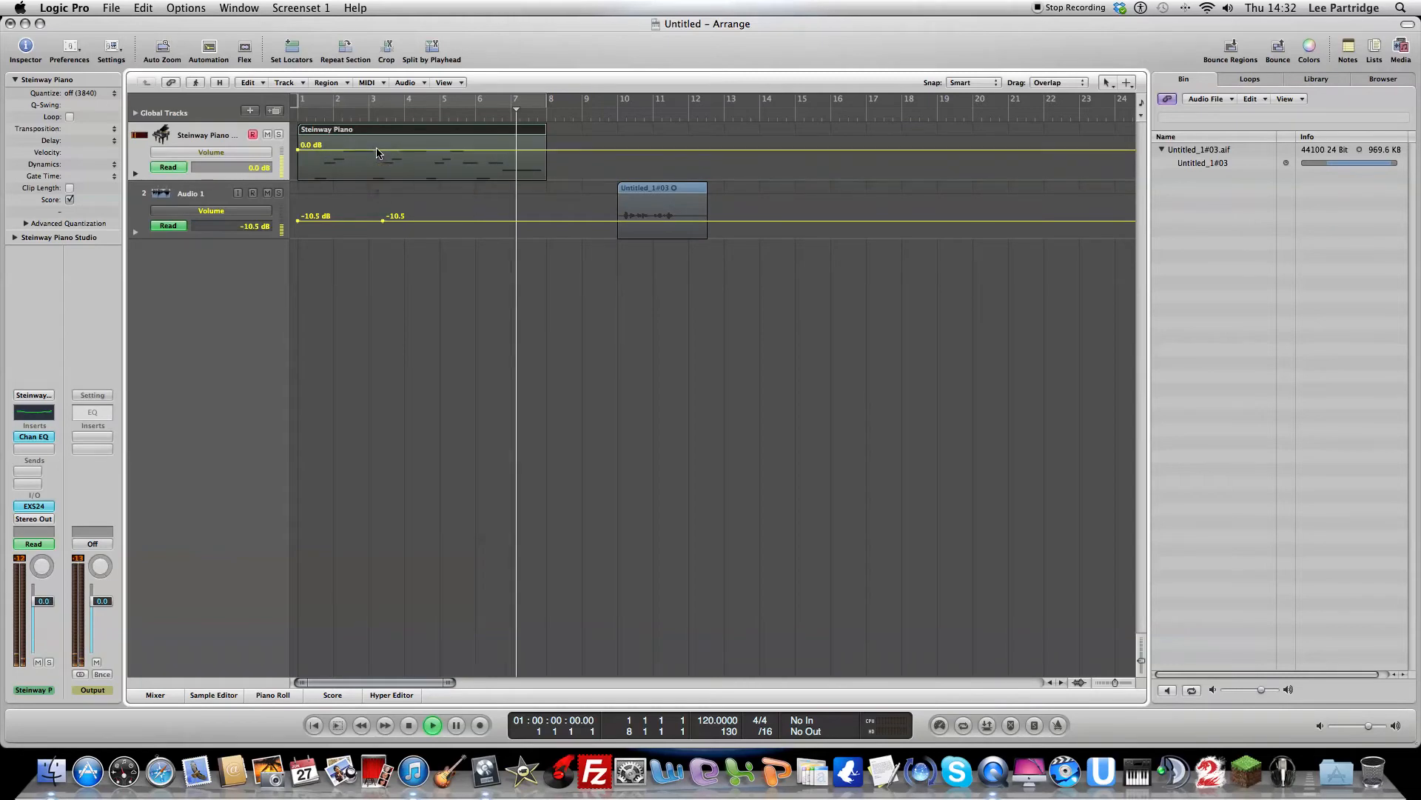
key(space)
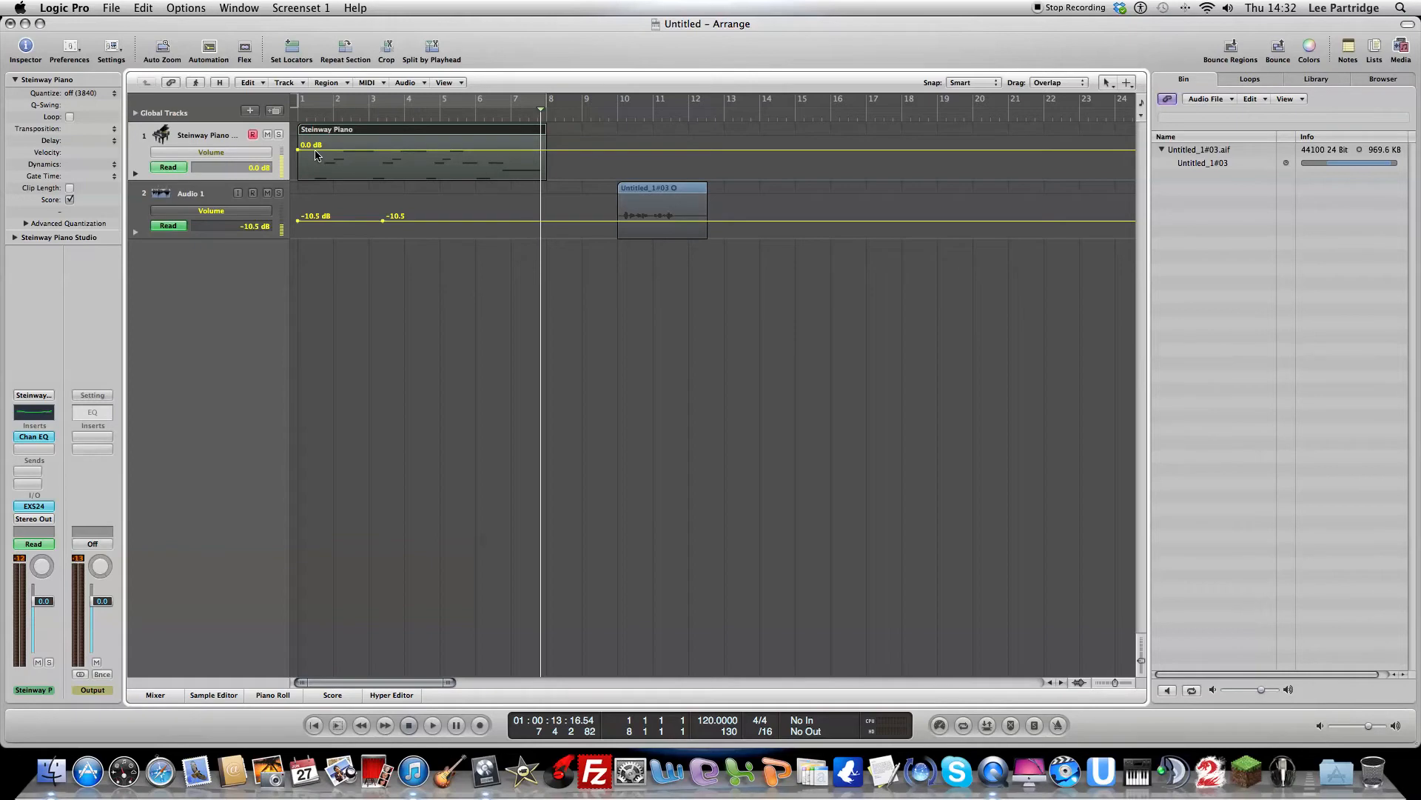
Step: Shape the piano volume to fade in from -90.3 to 0.0 dB by bar 2 and fade out to -90.3 dB near bar 8, and play it
click(519, 150)
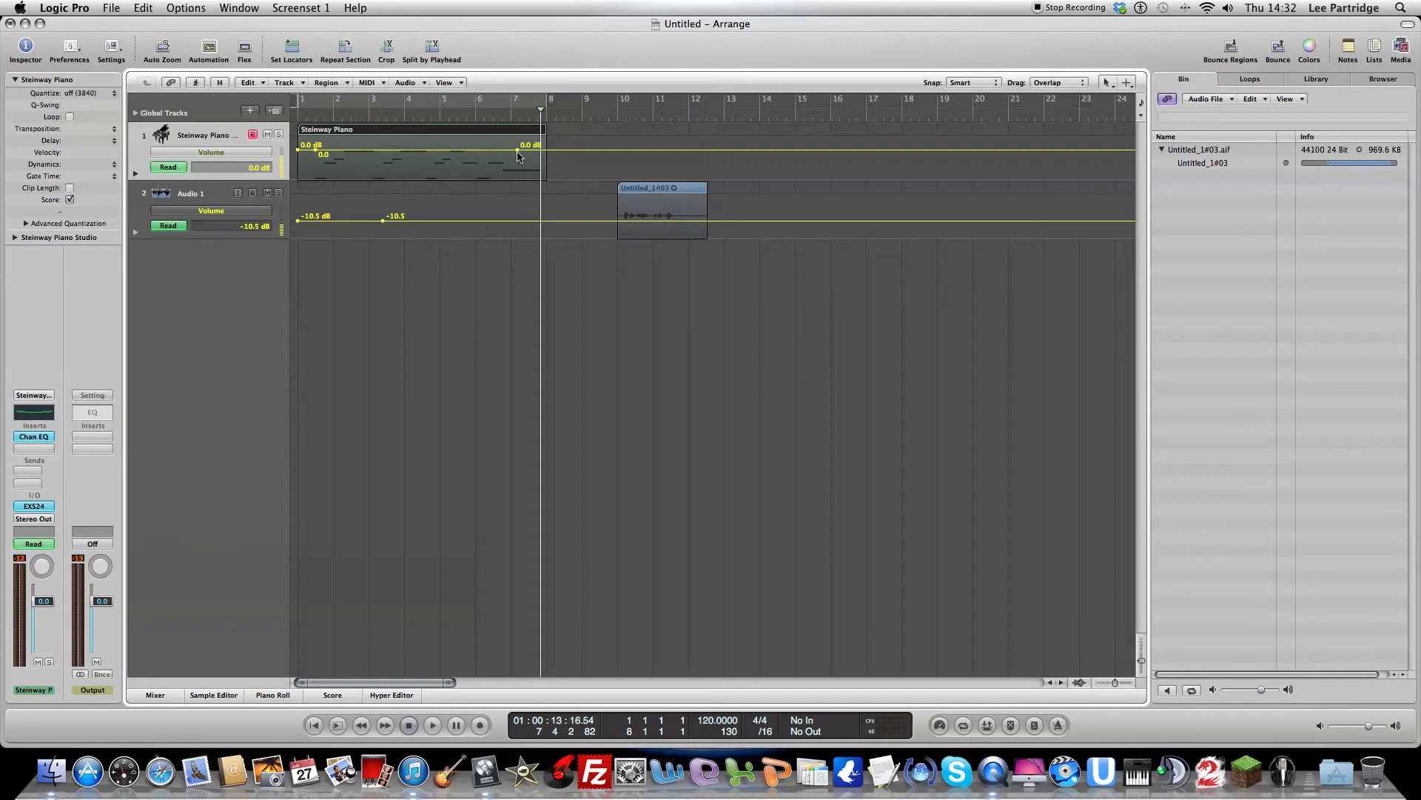
click(571, 150)
drag(297, 150, 334, 151)
drag(553, 150, 506, 150)
click(296, 118)
key(space)
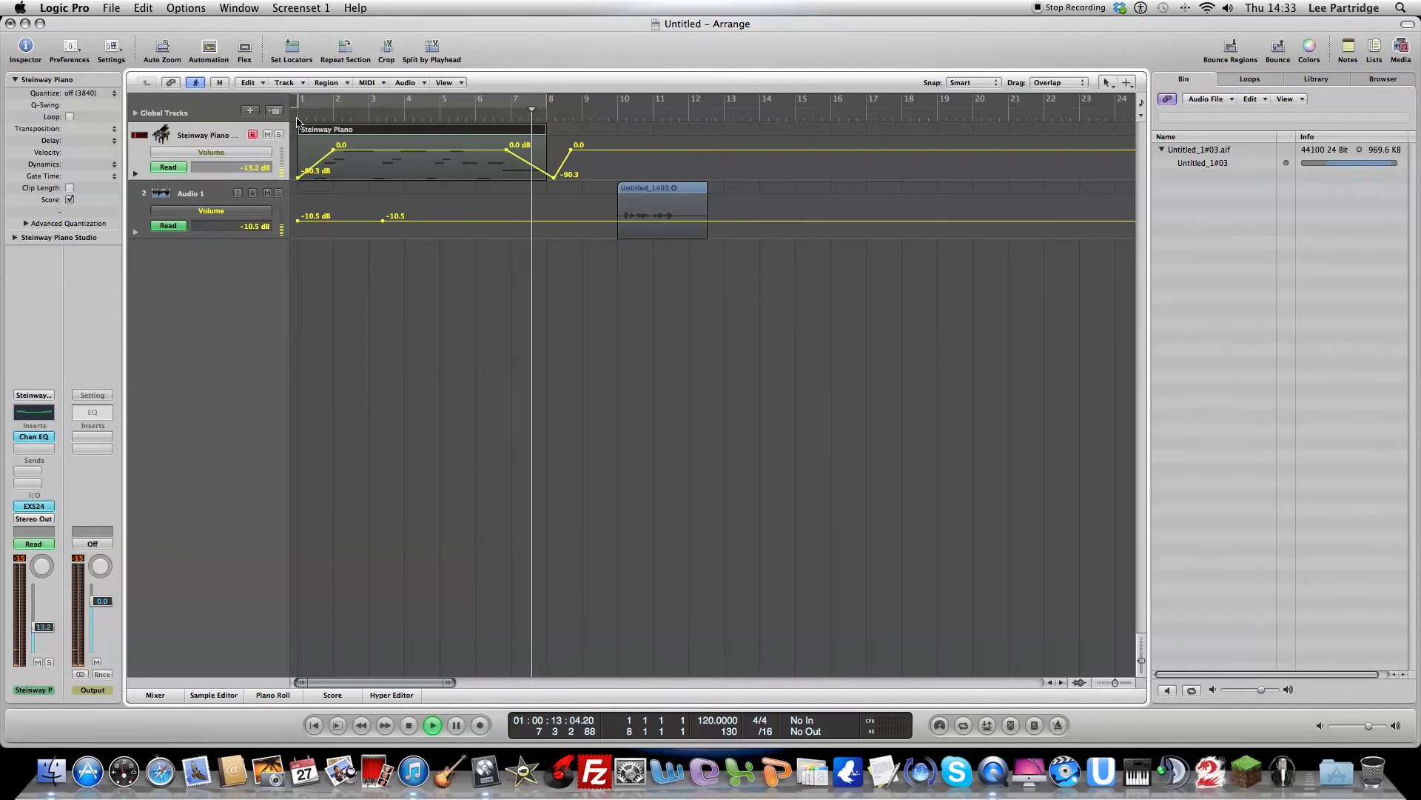
key(space)
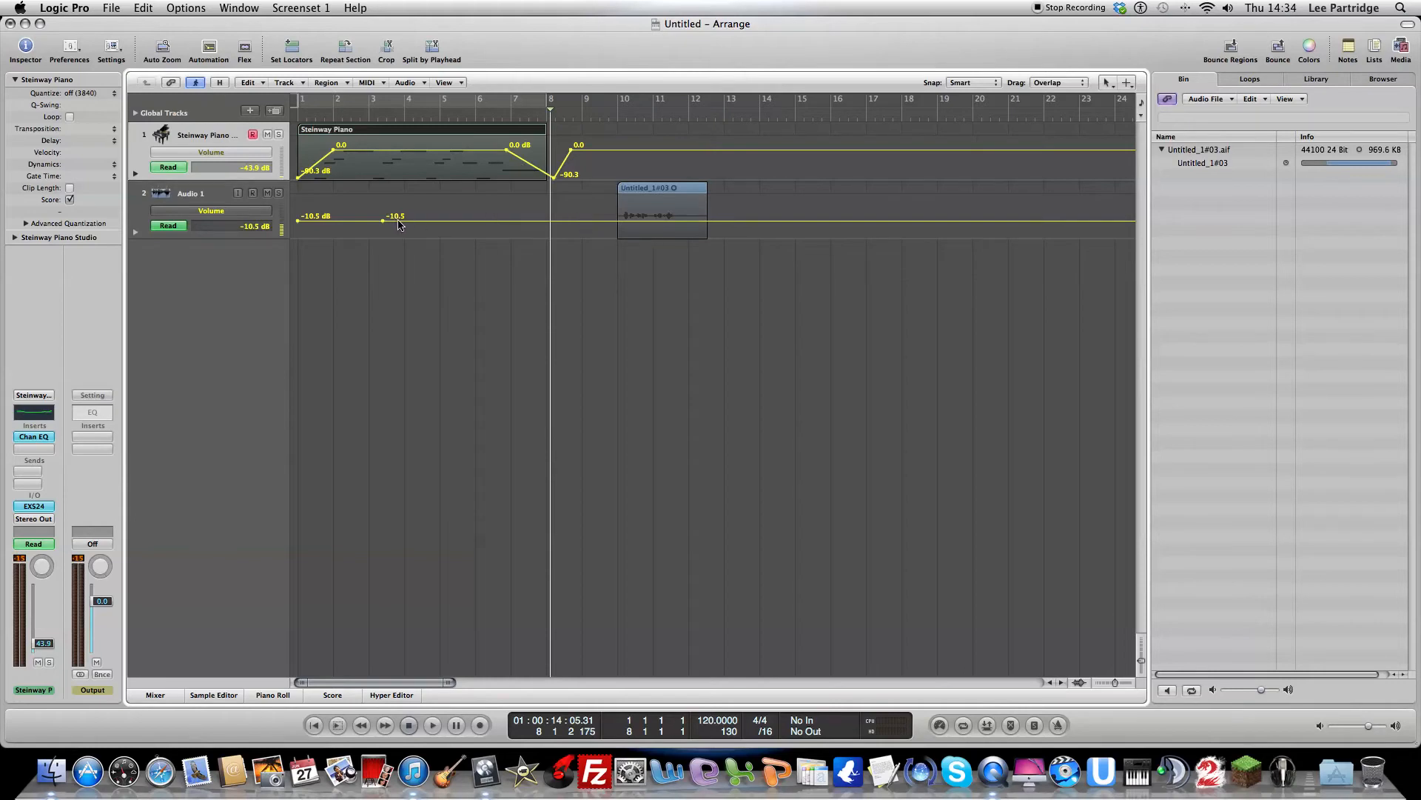
Step: Make the Audio 1 volume rise from -10.5 dB to +5.2 dB mid-region and fall back to -10.5 dB, and play it
drag(383, 221, 661, 221)
click(716, 220)
click(595, 221)
drag(660, 221, 661, 198)
key(space)
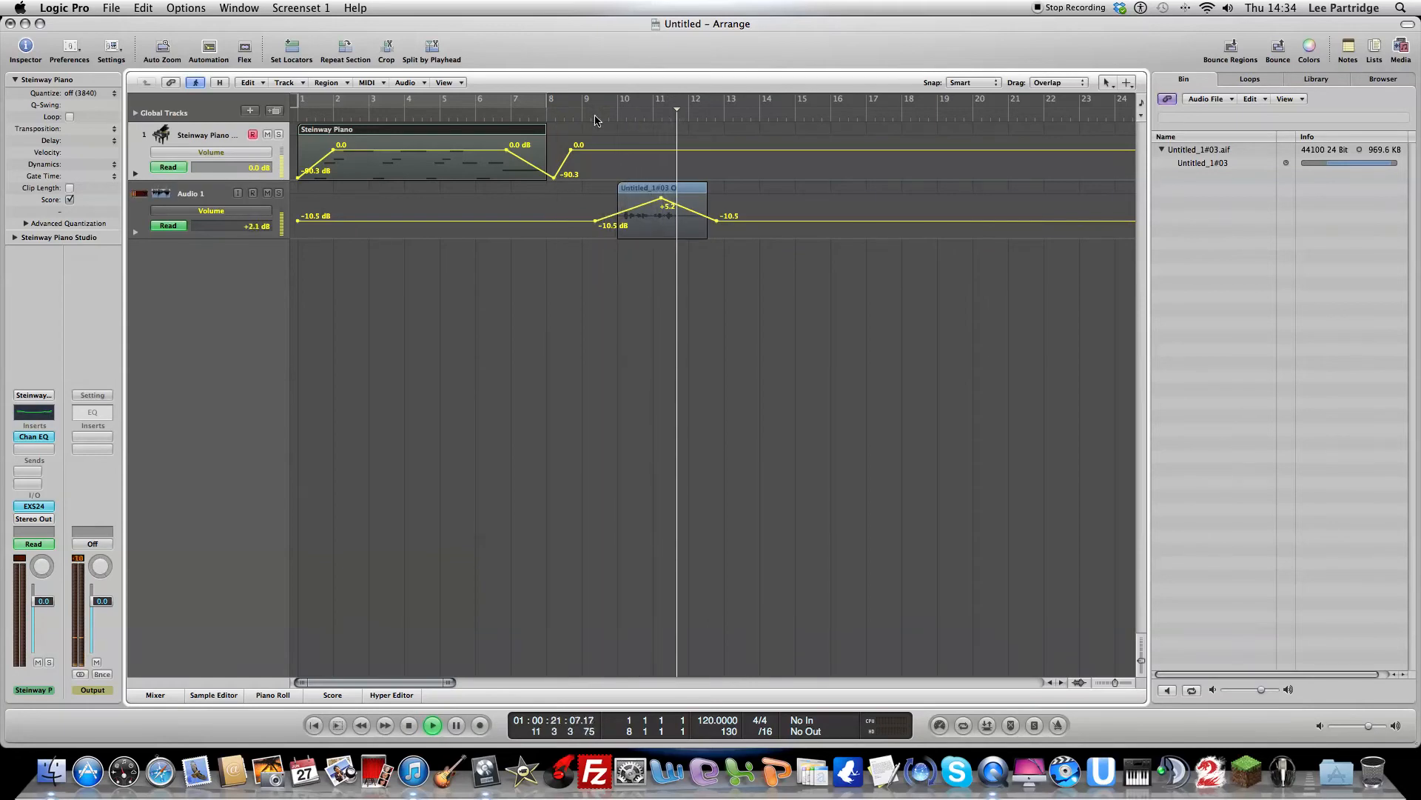
key(space)
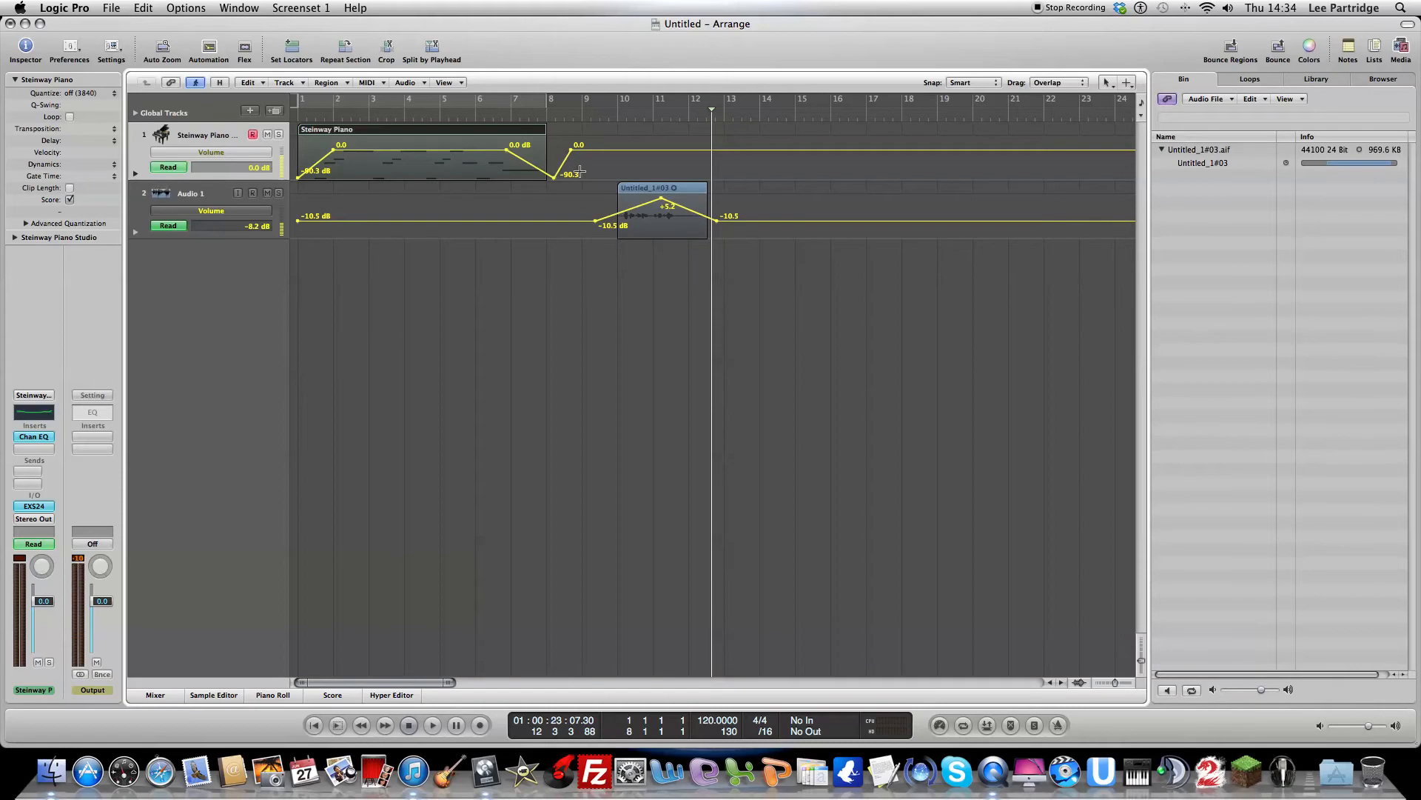
Step: Undo the volume automation edits on both tracks and hide the automation lanes
key(super+z)
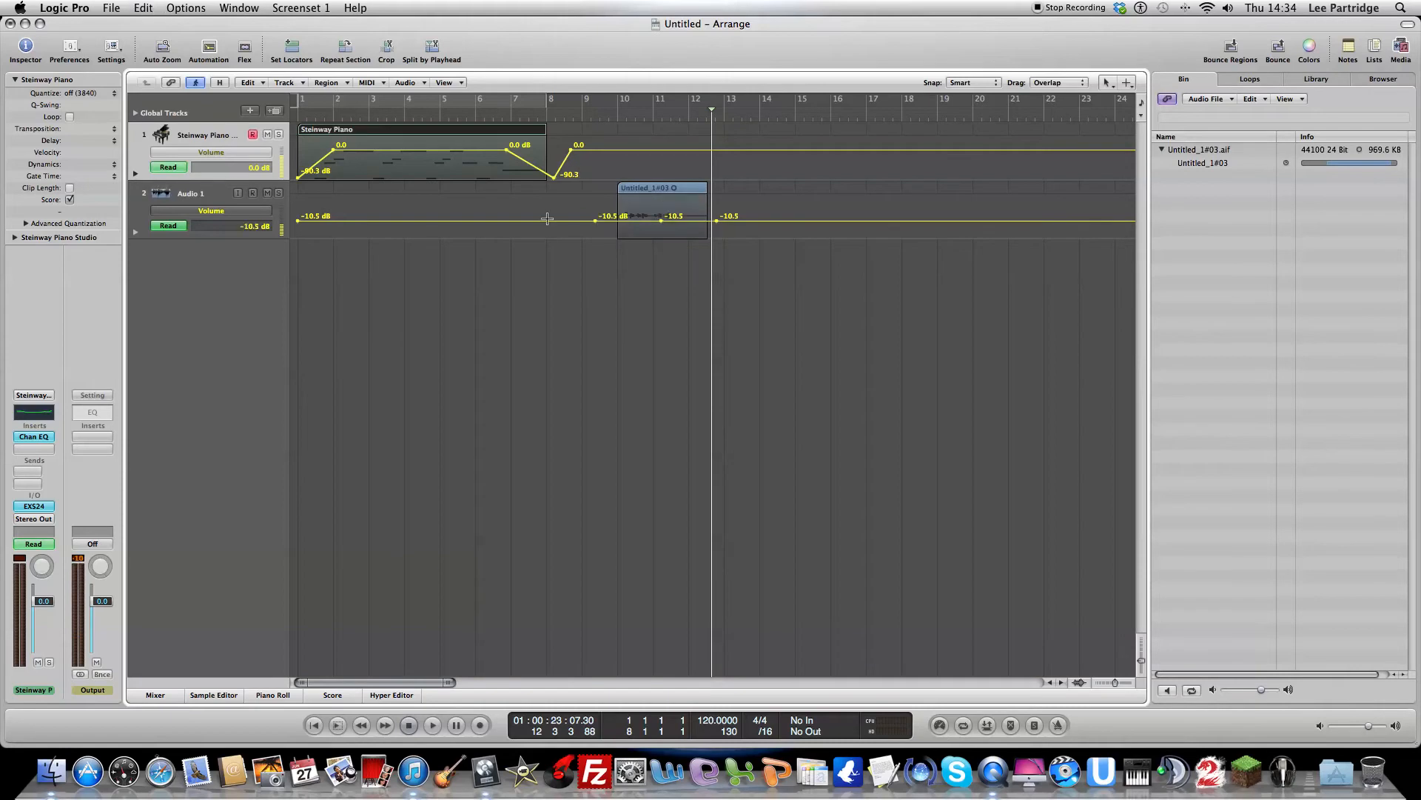
key(super+z)
key(super+z)
key(super+z)
key(super+z)
key(super+z)
key(super+z)
key(super+z)
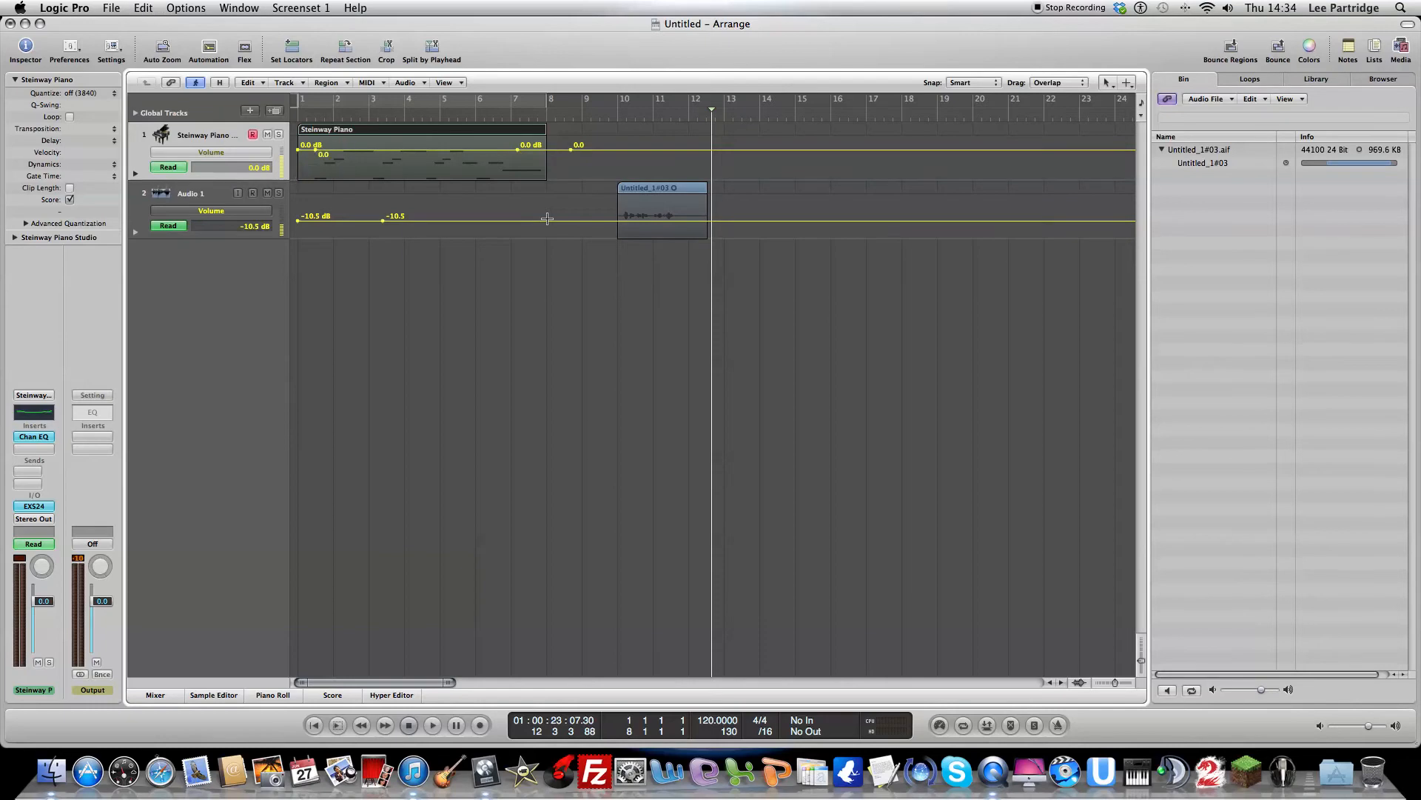
key(super+z)
key(super+z)
key(super+z)
key(super+z)
key(super+z)
key(super+z)
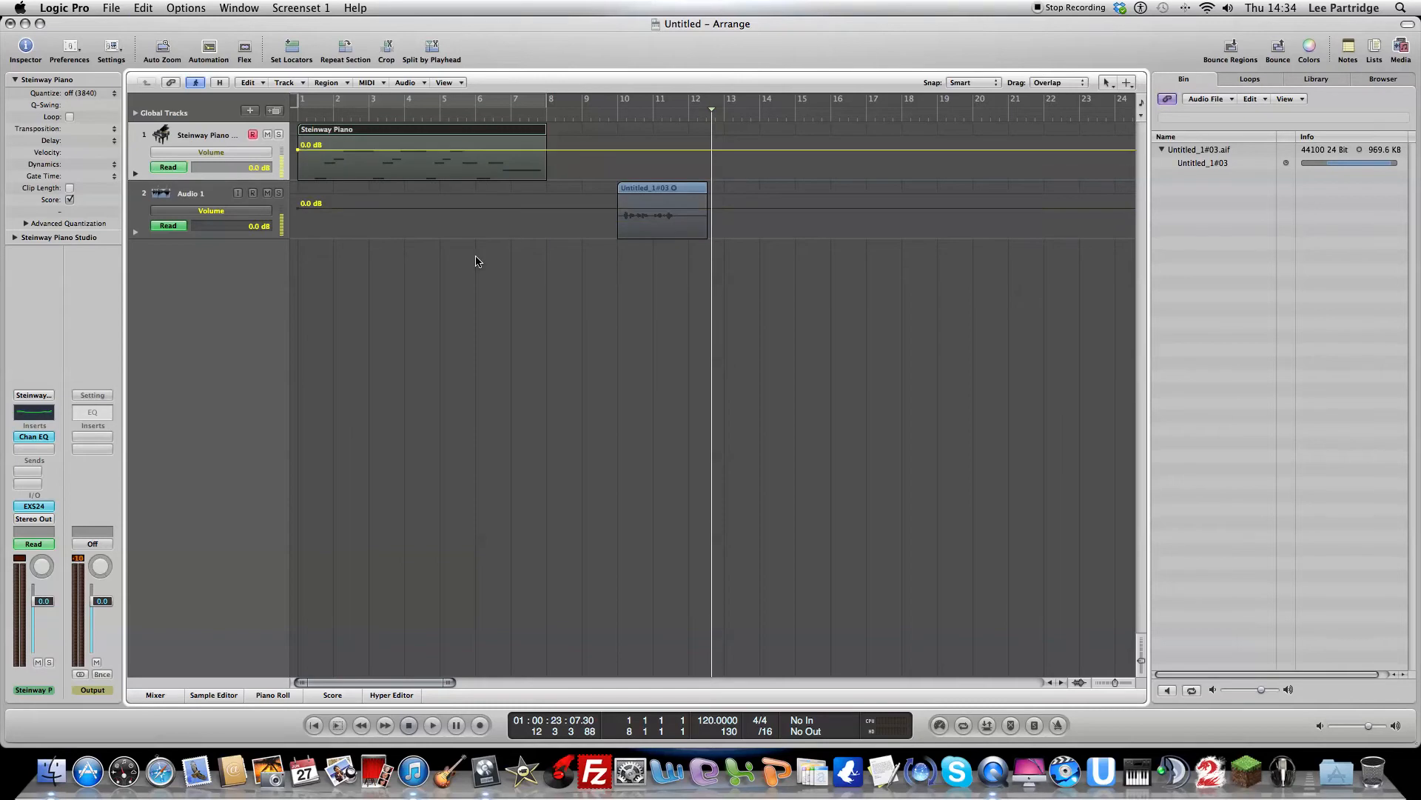
key(a)
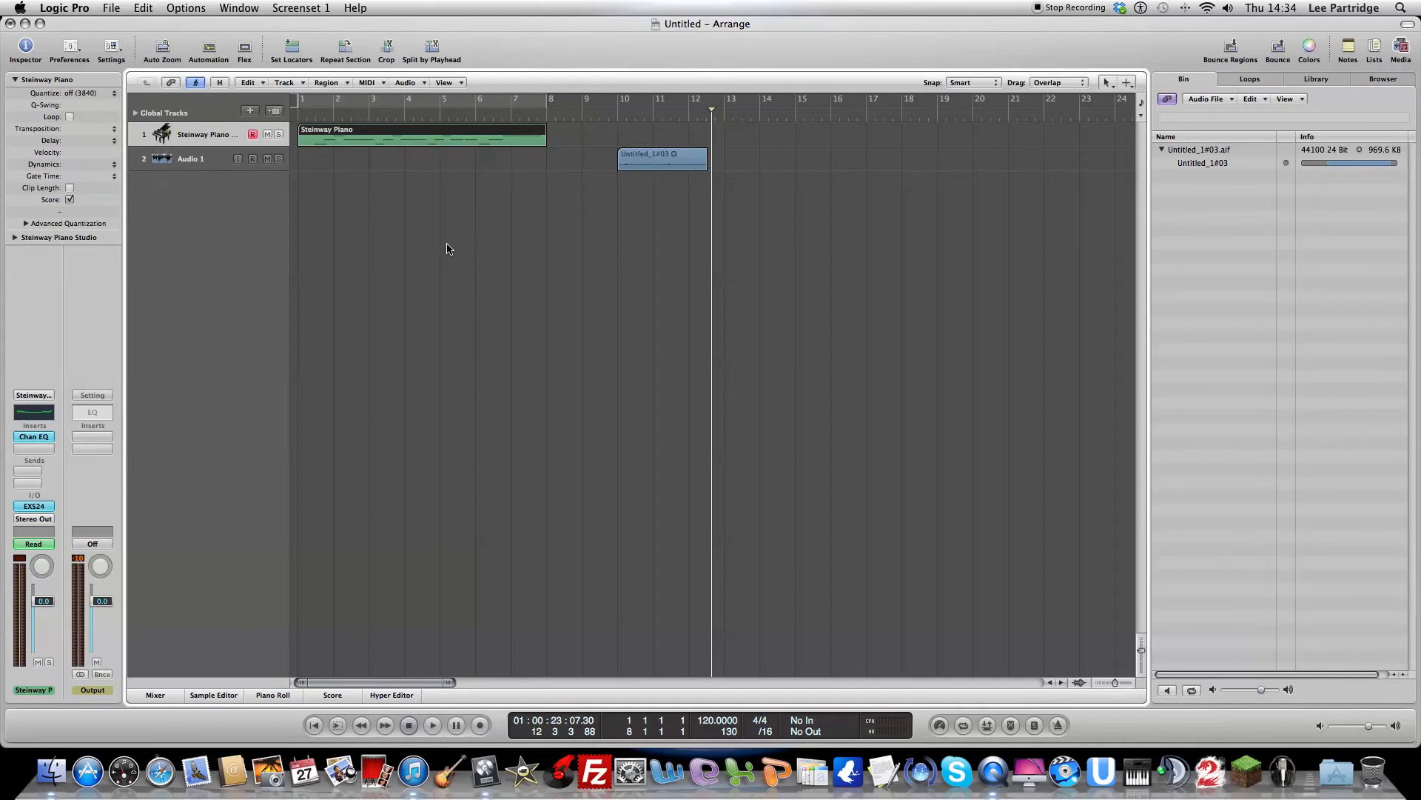
Step: Rename the Audio 1 track as Speech
click(196, 158)
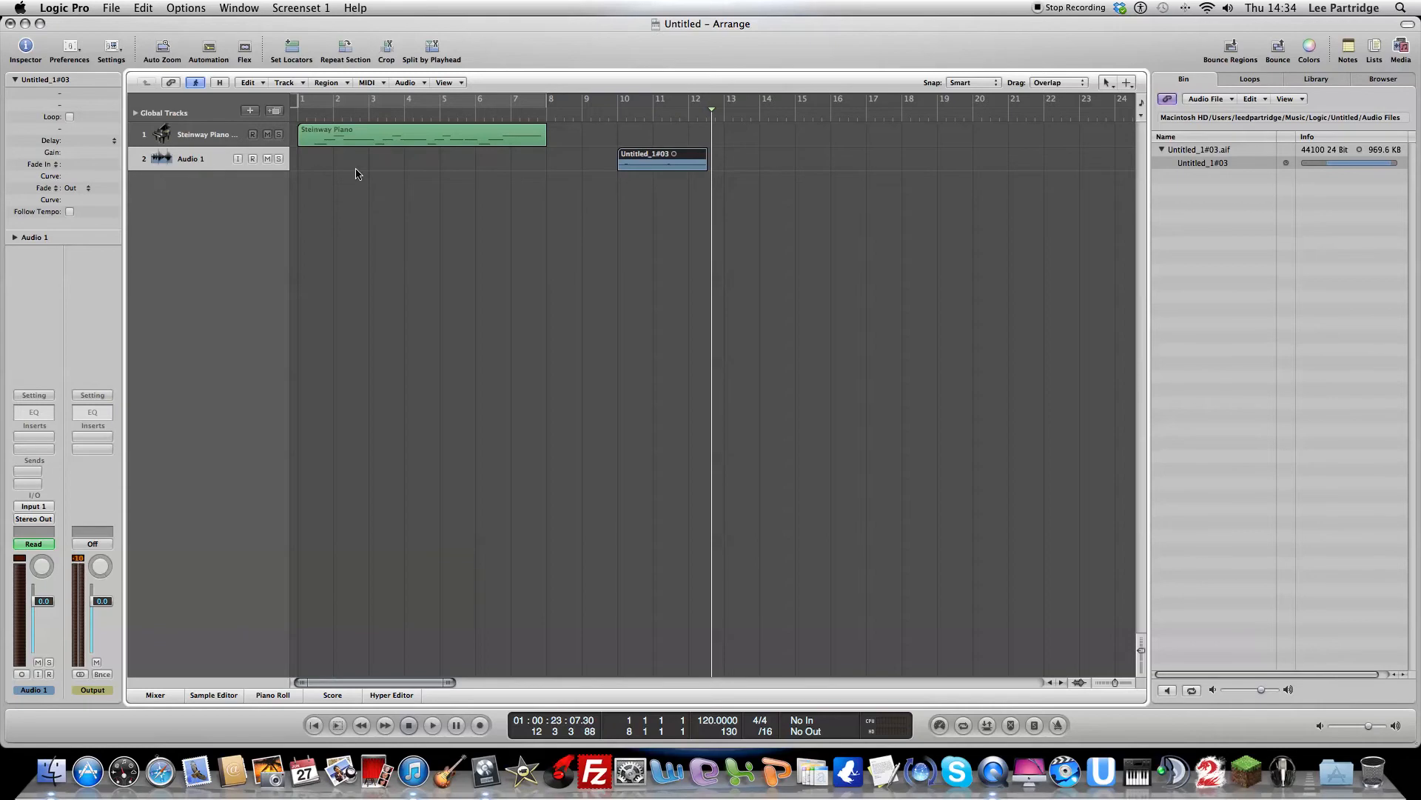
double_click(189, 159)
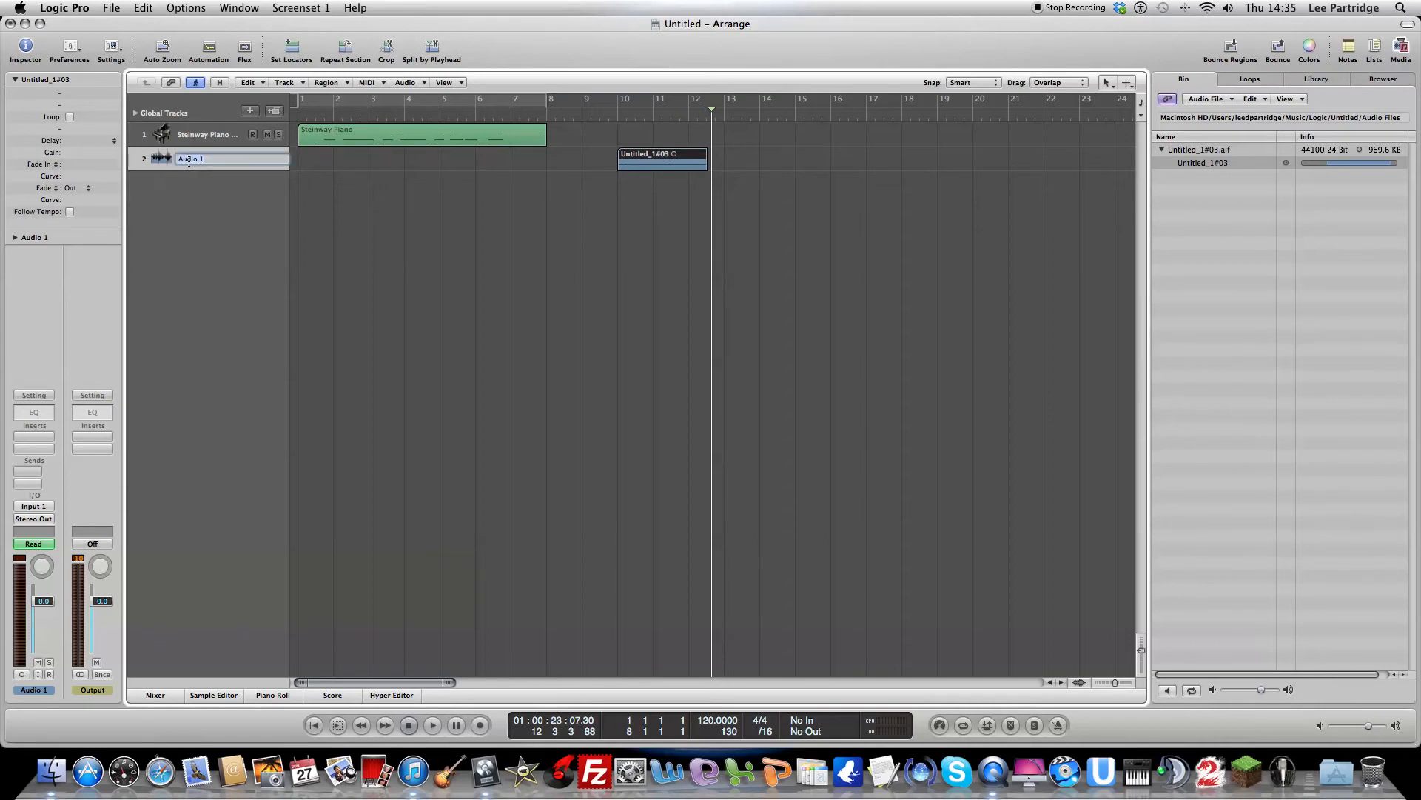
text(Speach)
key(Return)
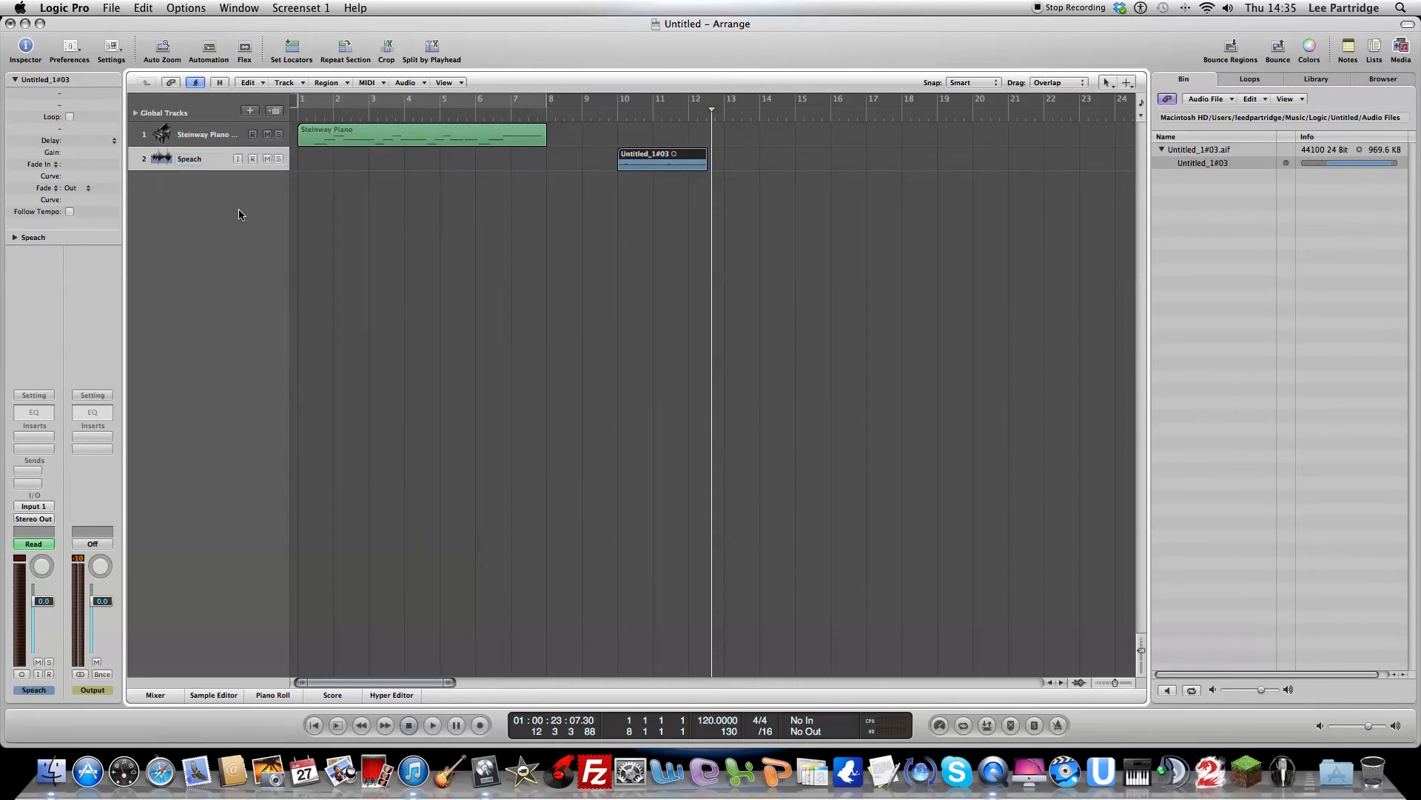
double_click(193, 160)
key(Return)
Step: Assign the Text Tool as the secondary tool, keeping the Pointer Tool as the primary one
click(1128, 83)
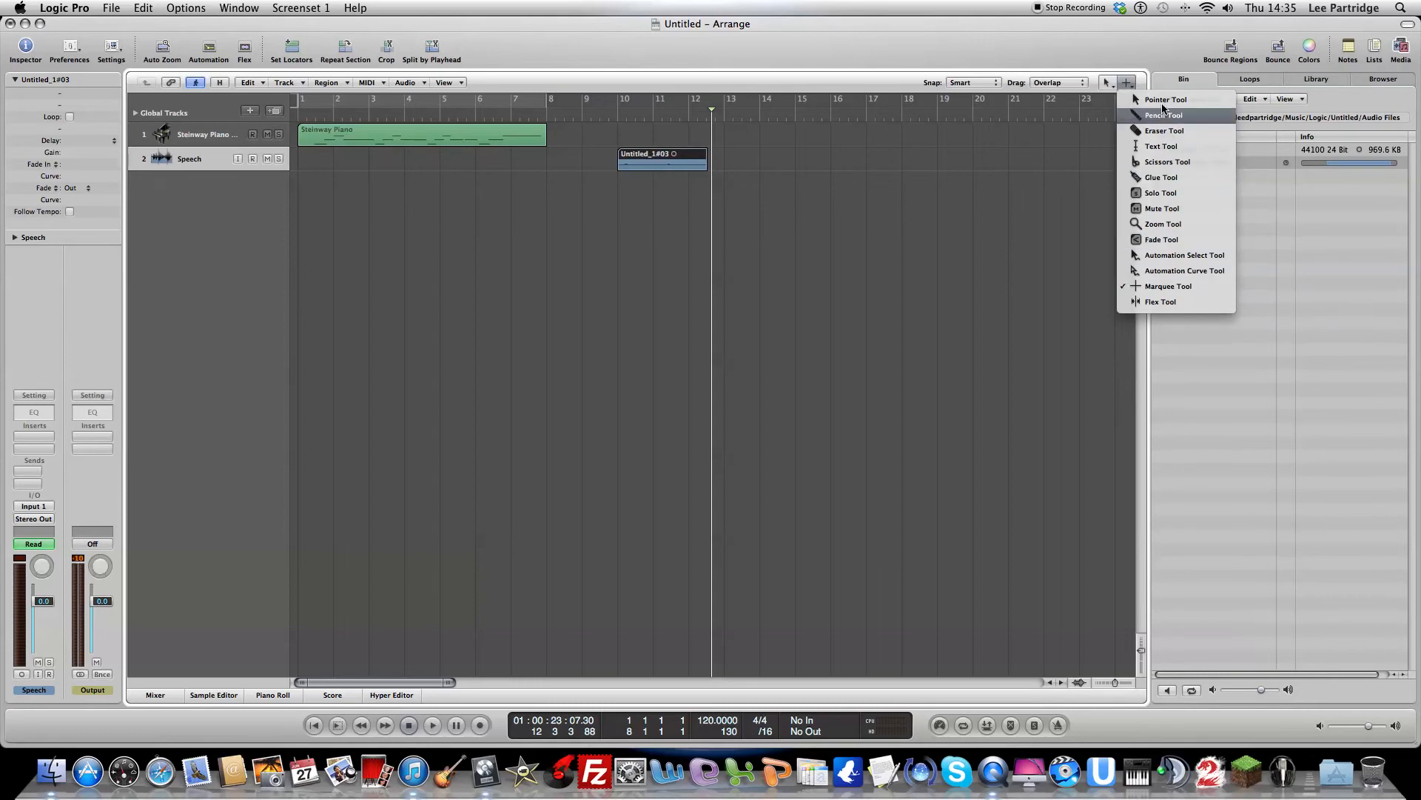
click(1174, 146)
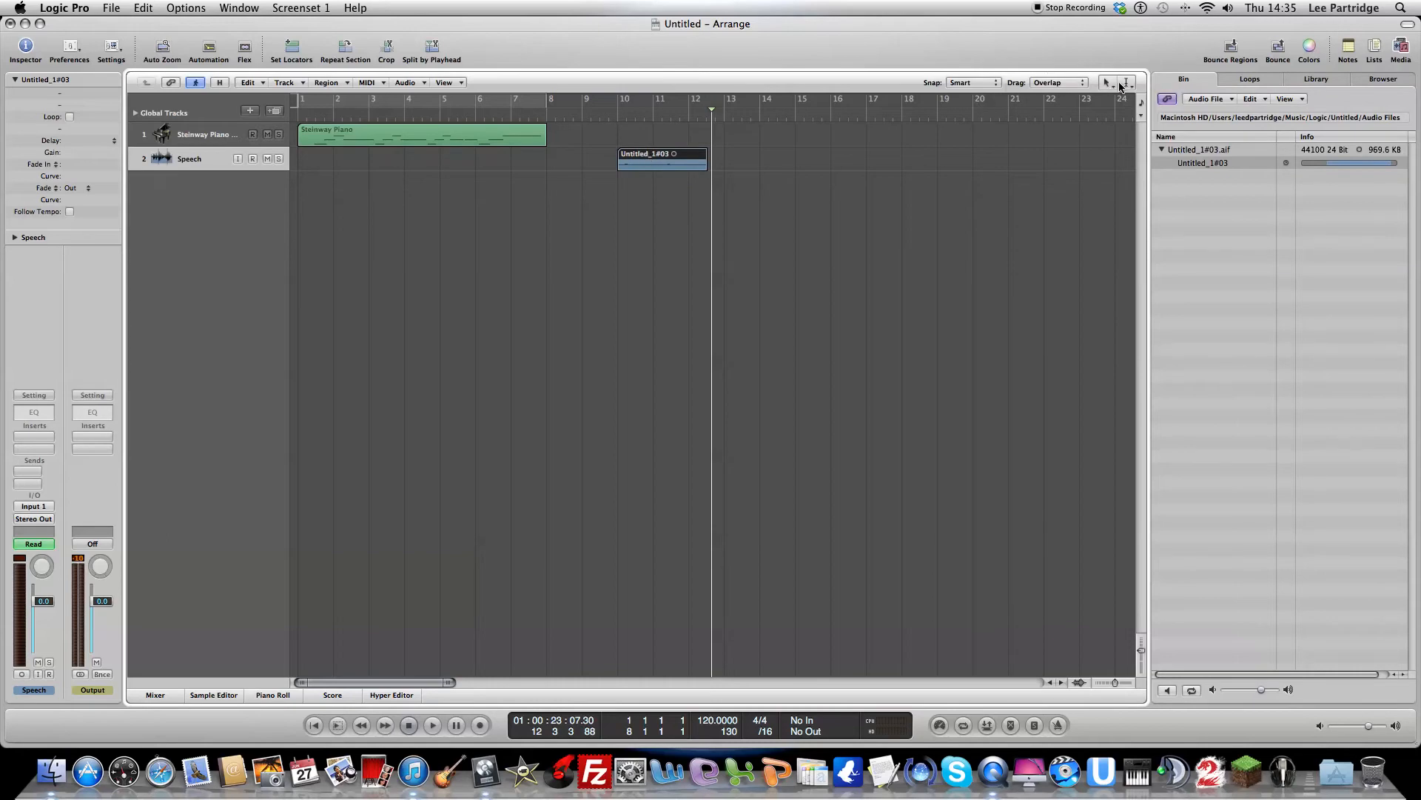
click(1107, 83)
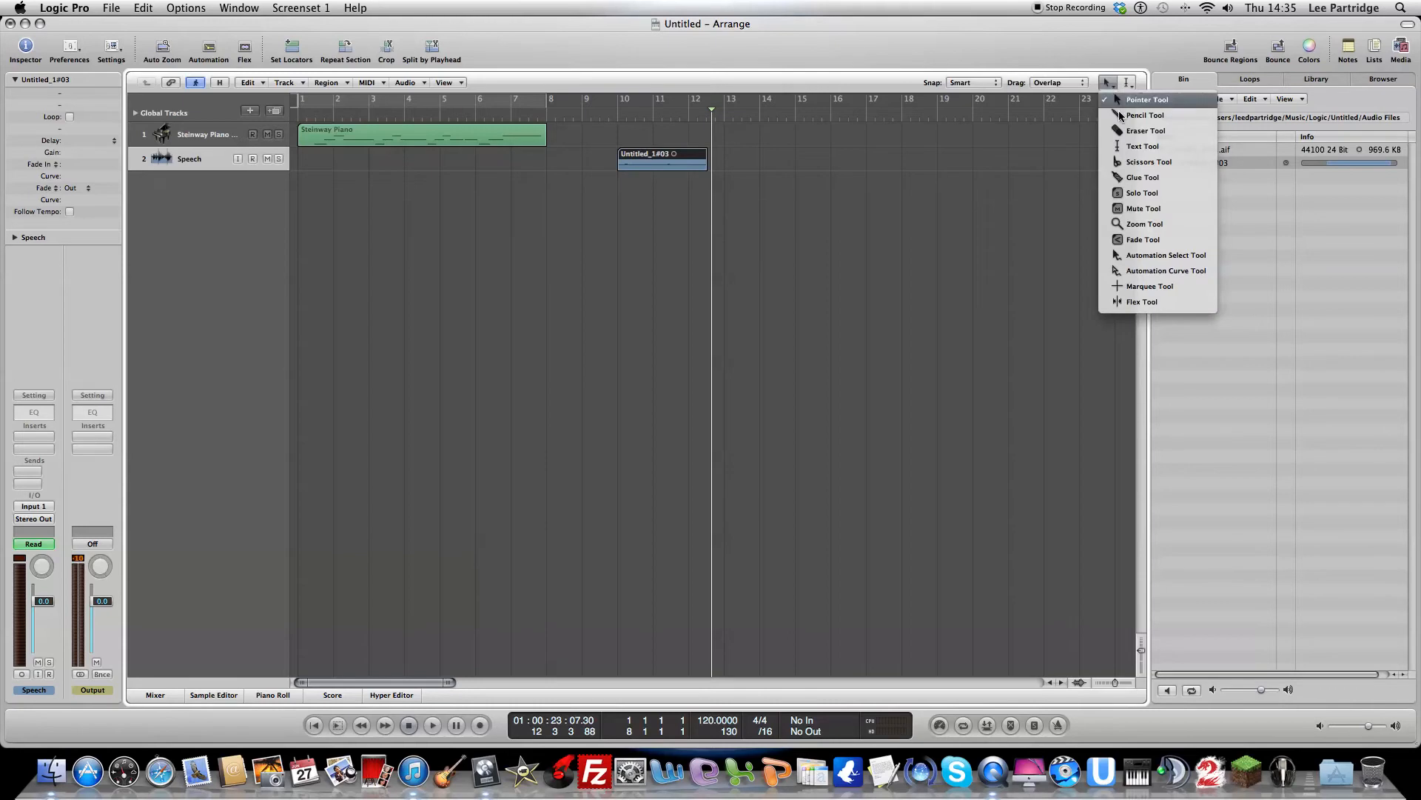
click(1126, 83)
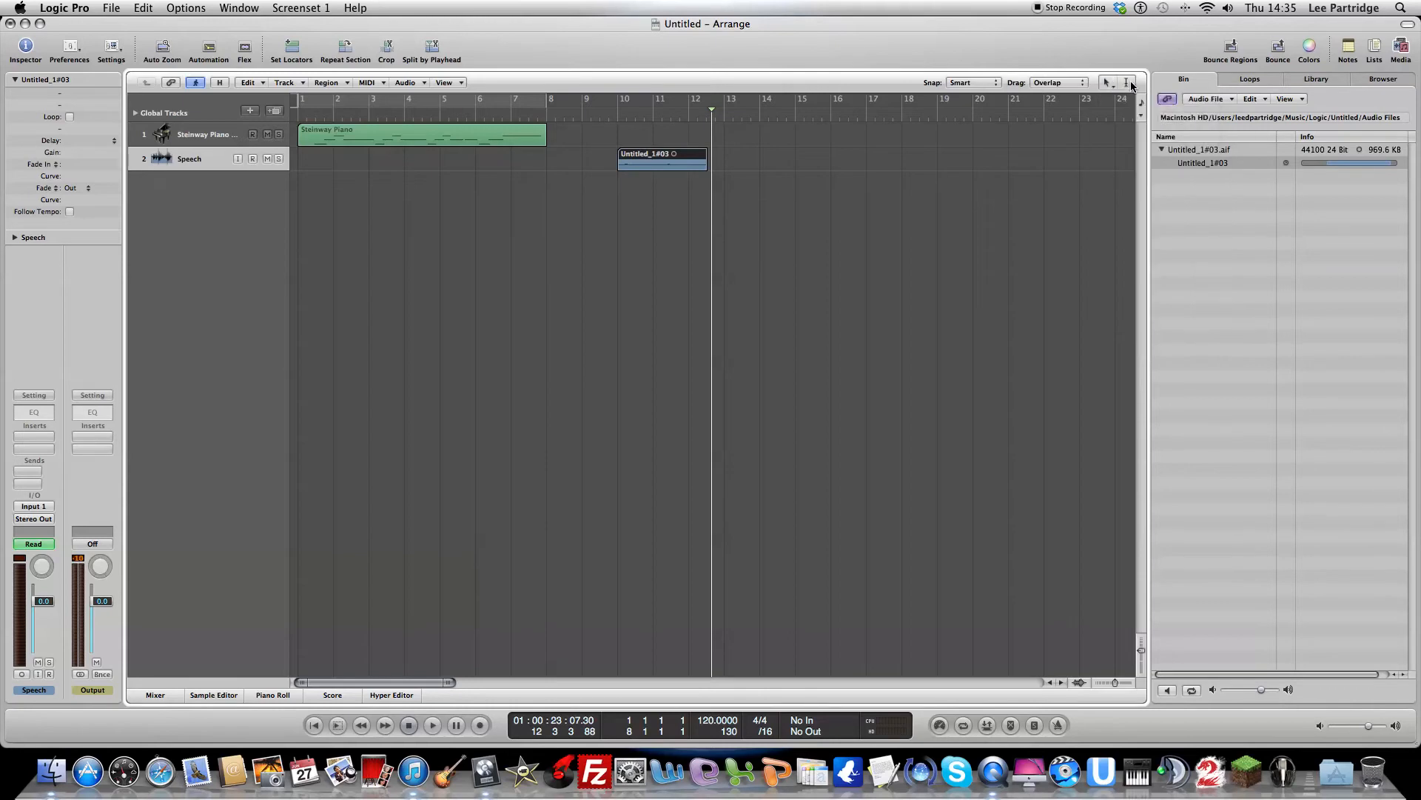
Step: Rename the audio region on the Speech track as Test using the Text Tool
click(664, 154)
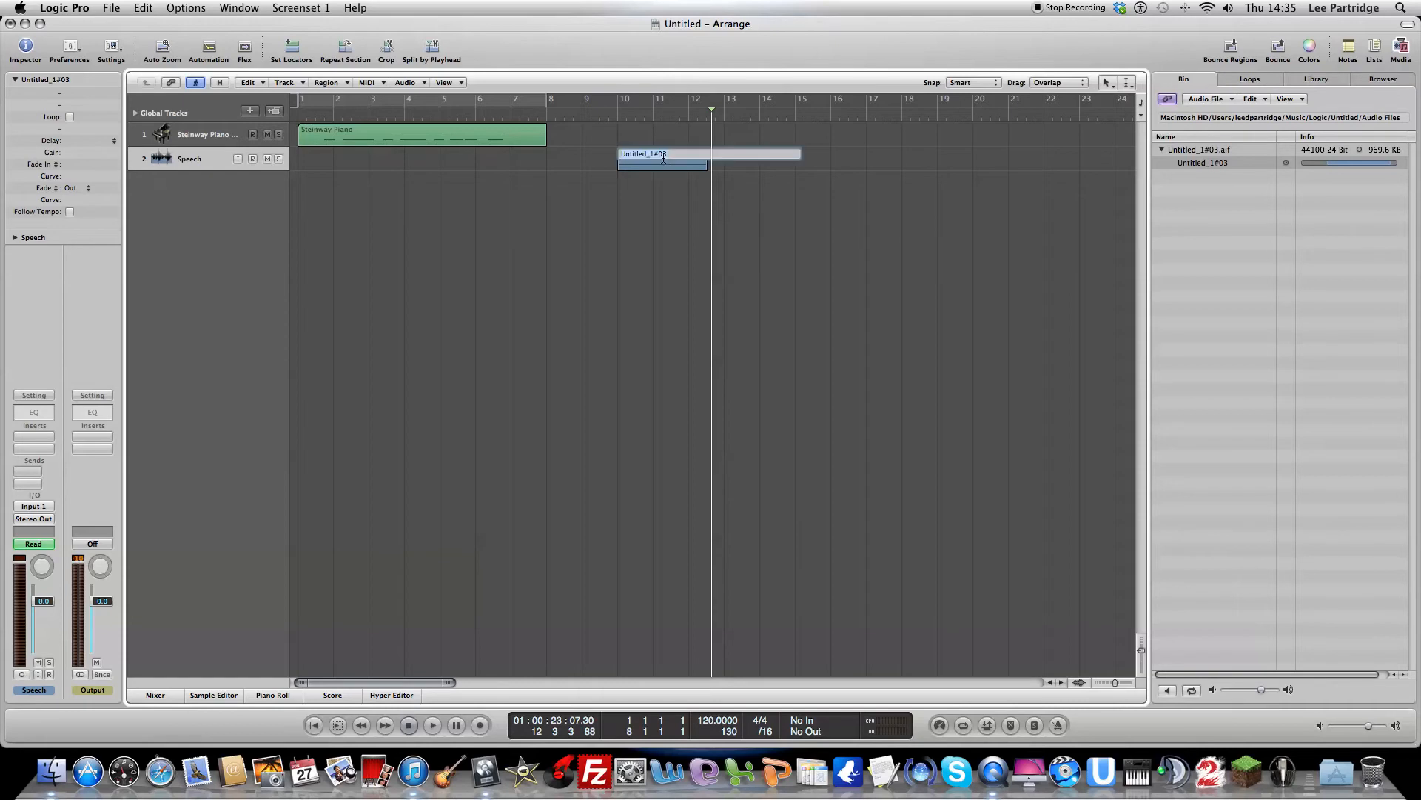
key(super+k)
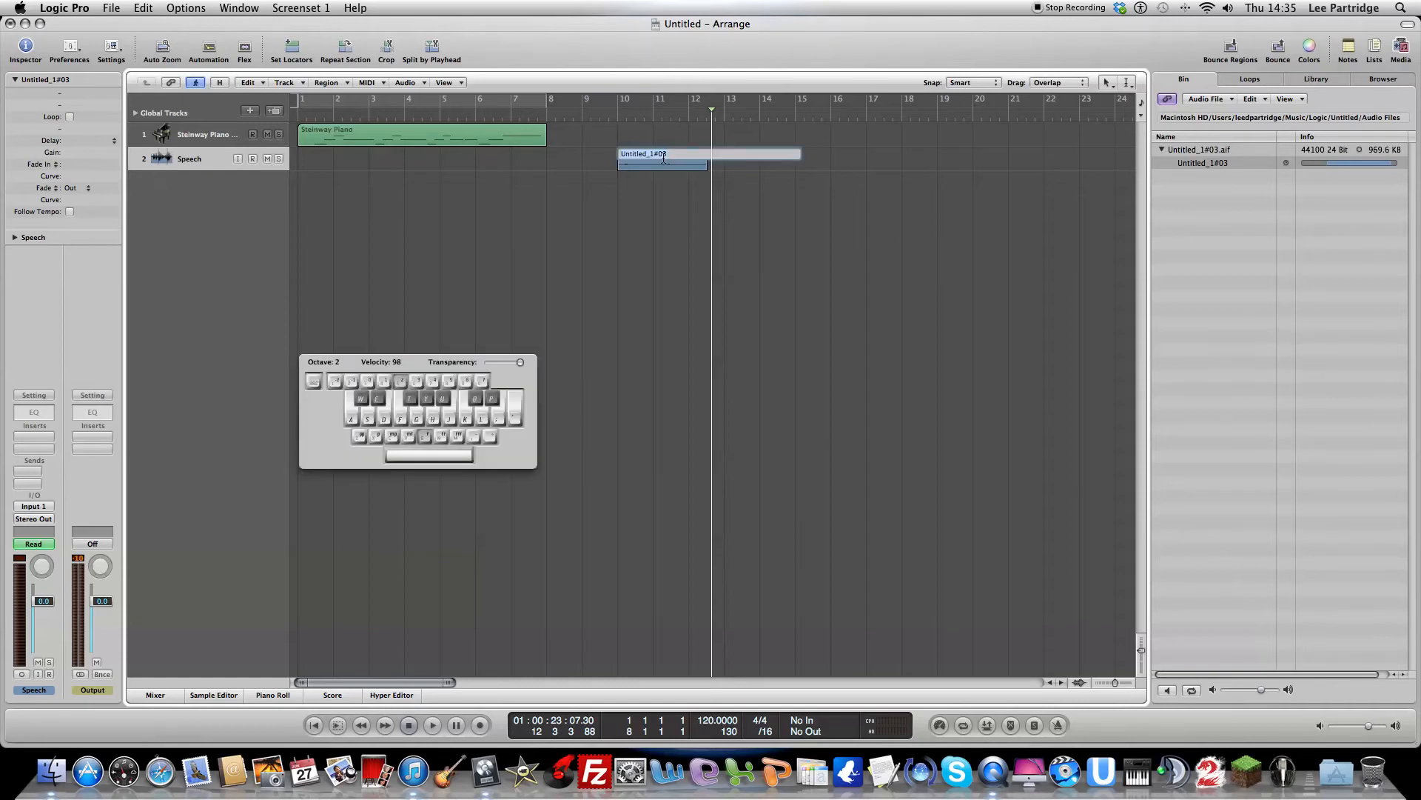
text(T)
key(super+k)
key(Return)
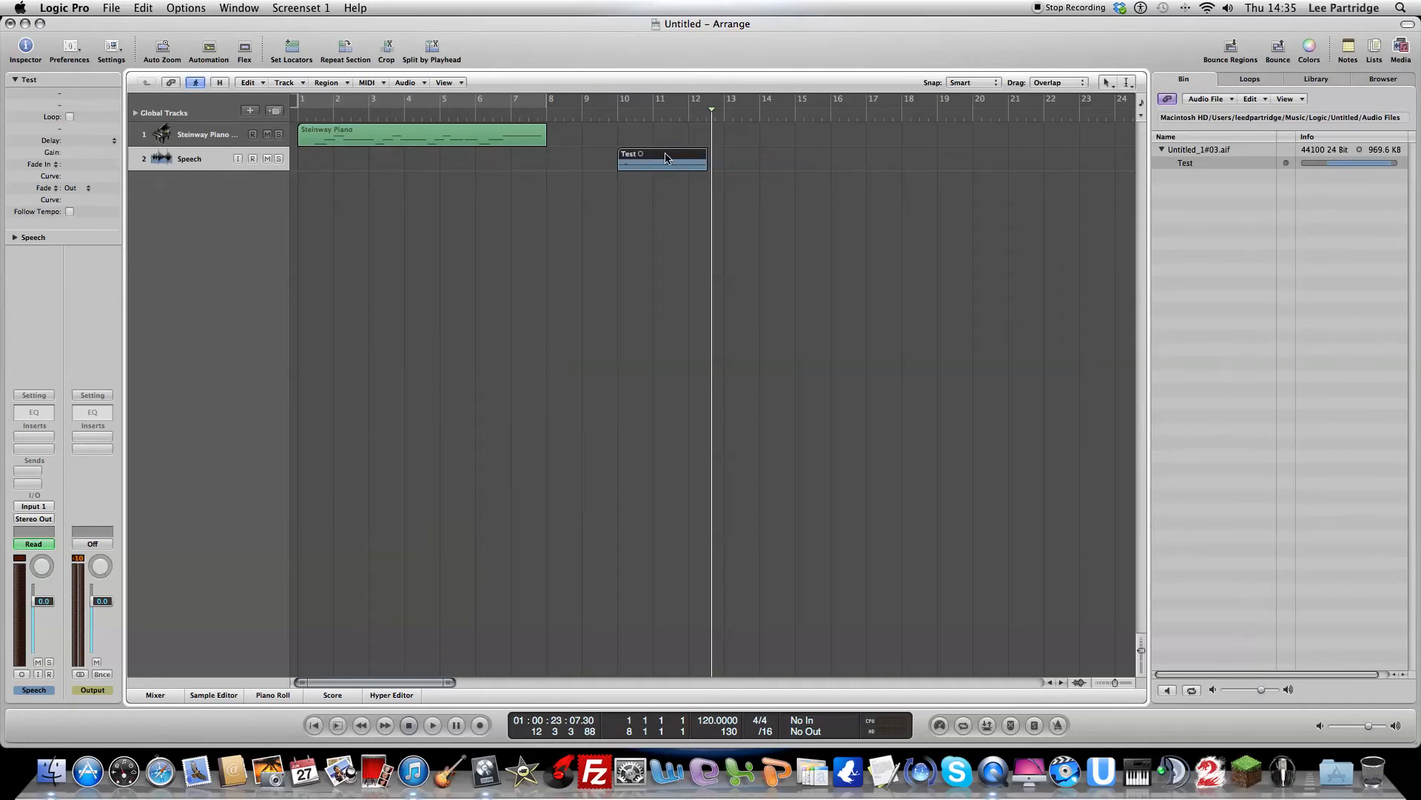
Step: Copy the Test region to bar 14 on the Speech track and rename the copy as Happy
drag(663, 157, 799, 155)
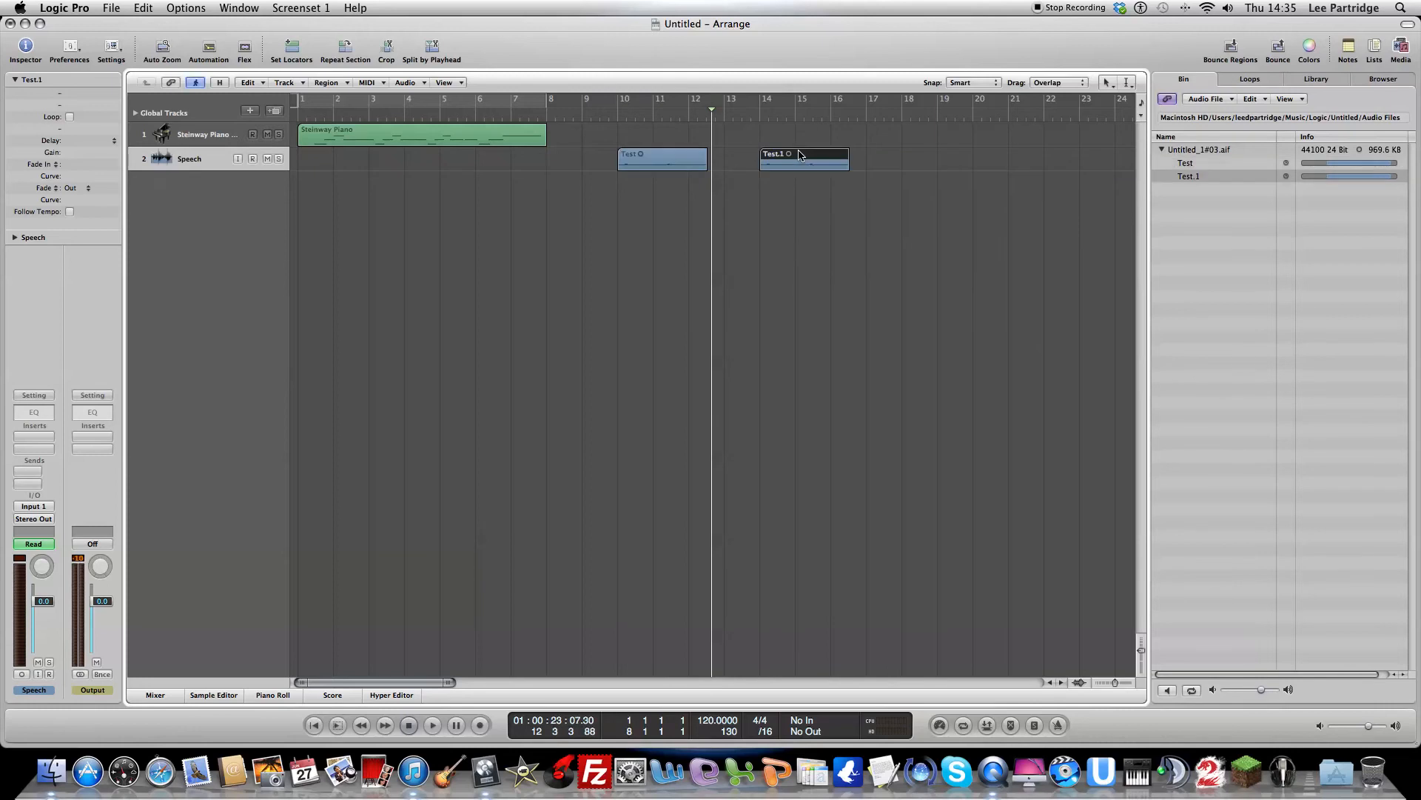
click(782, 155)
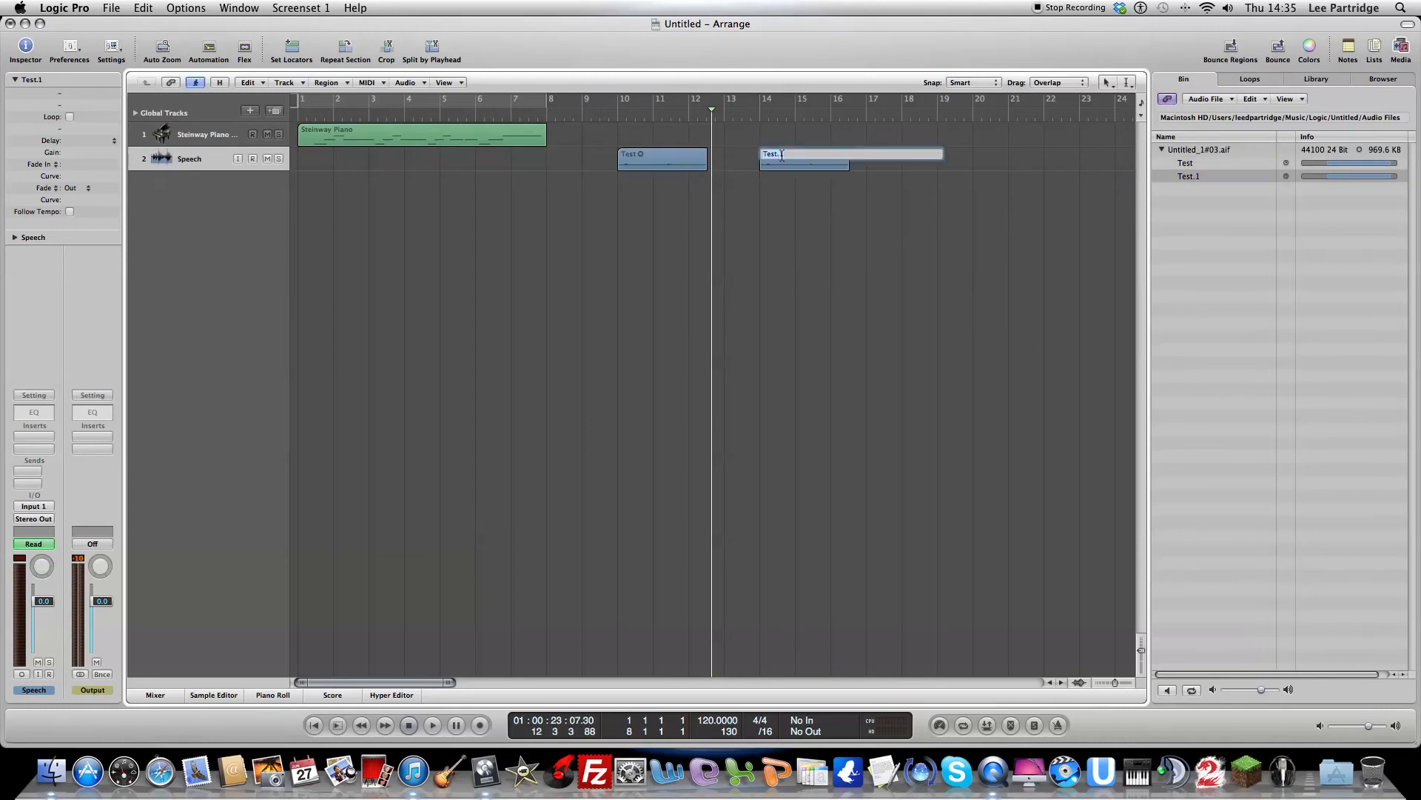
text(Happy)
key(Return)
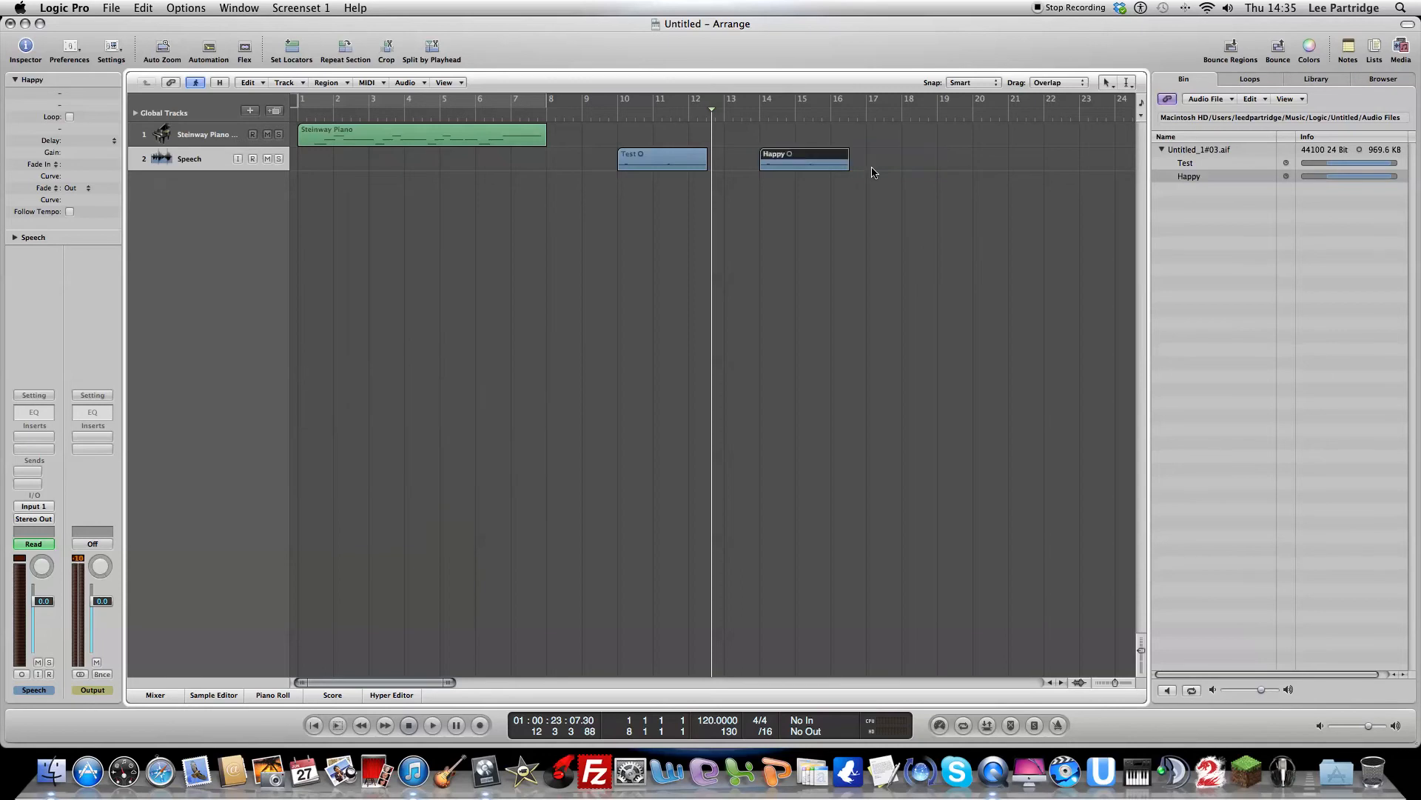
Step: Move the playhead just before the Test region and select both regions on the Speech track
click(613, 116)
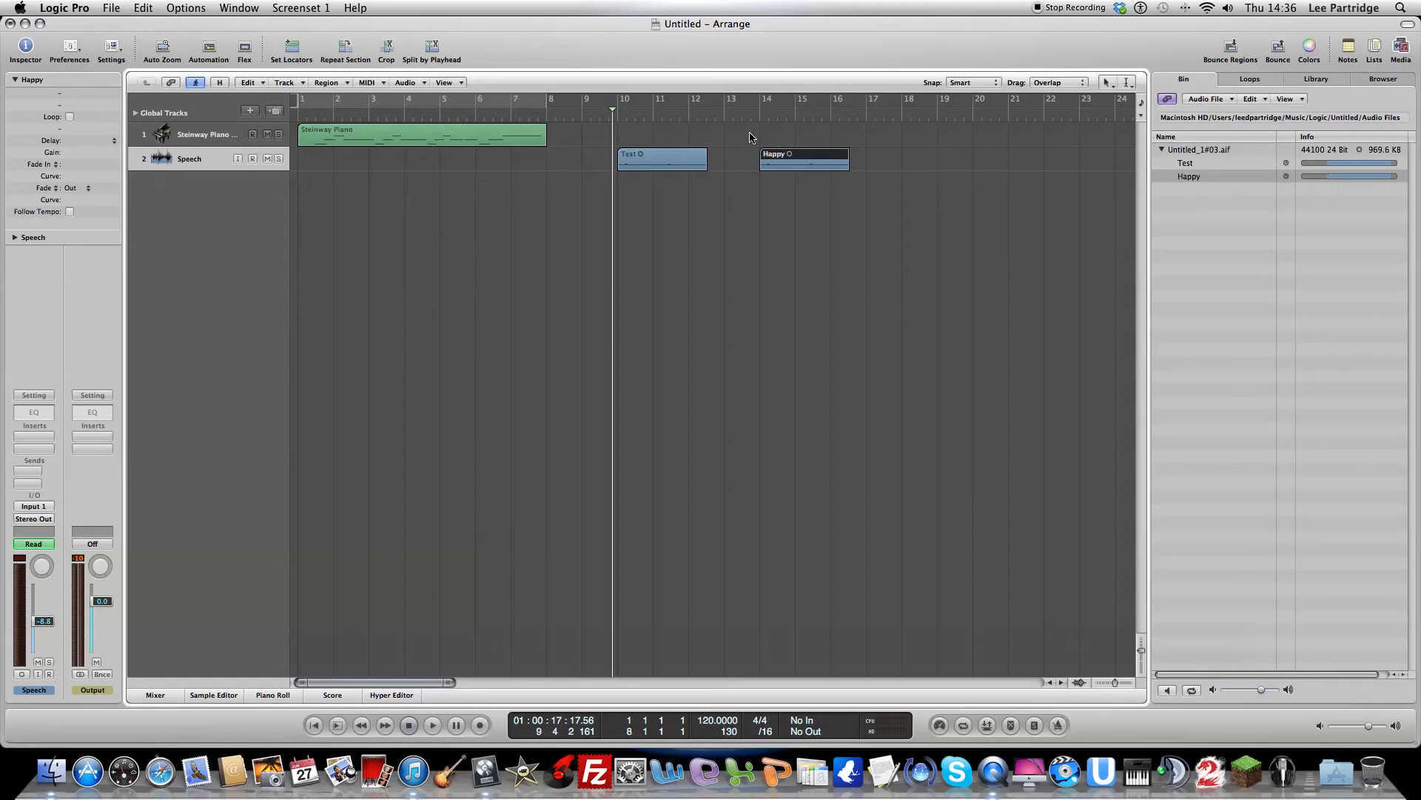
click(793, 250)
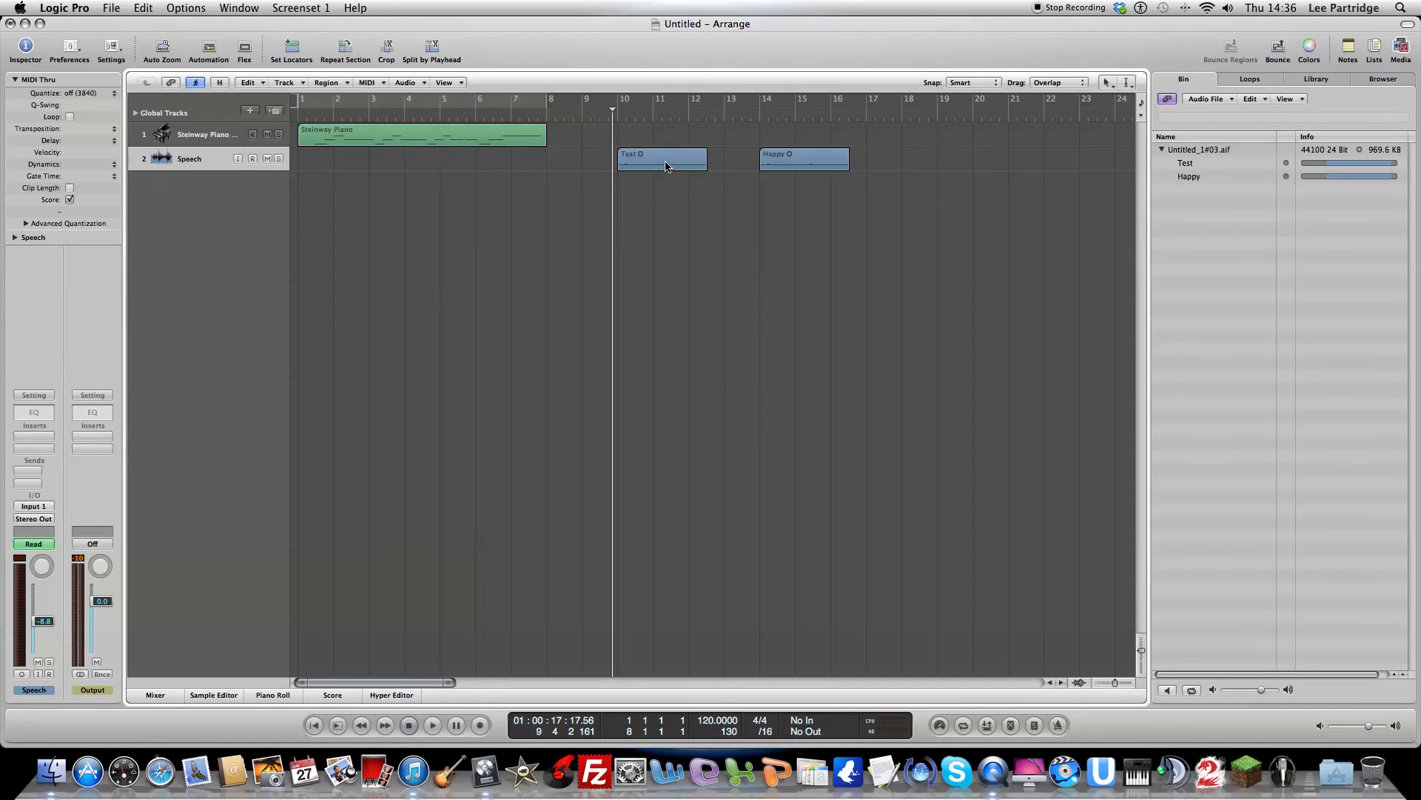
click(196, 161)
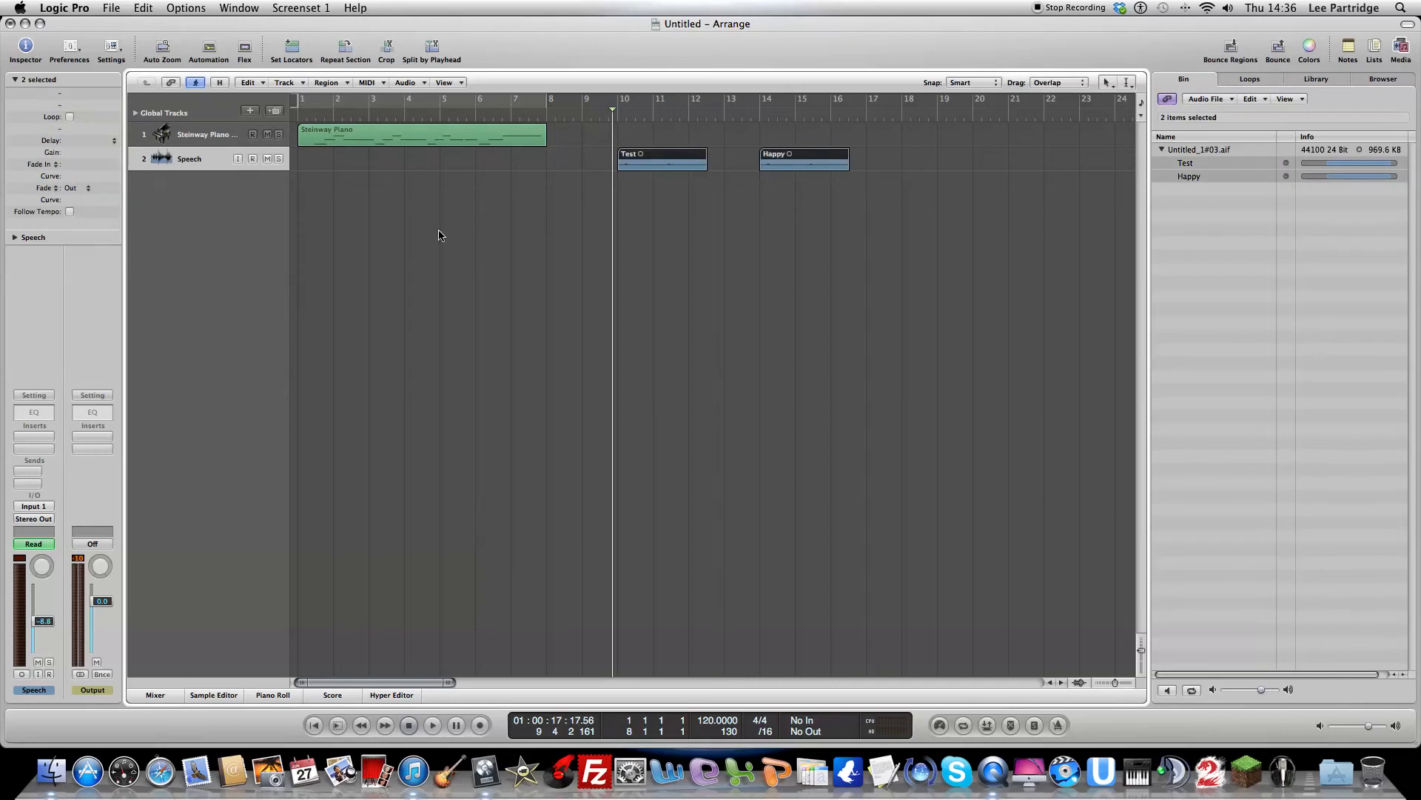
Step: Play back the start of the selected regions on the Speech track
key(space)
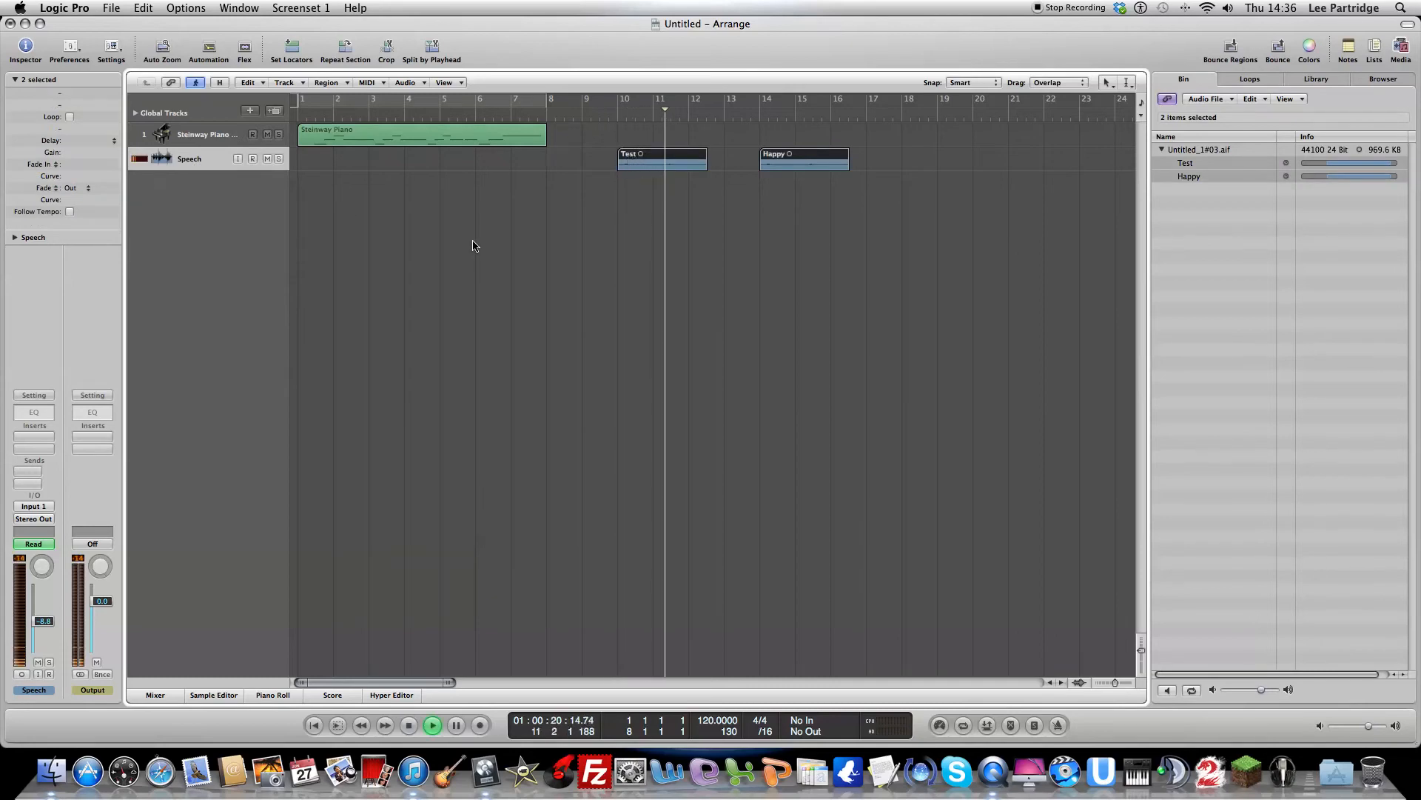
key(space)
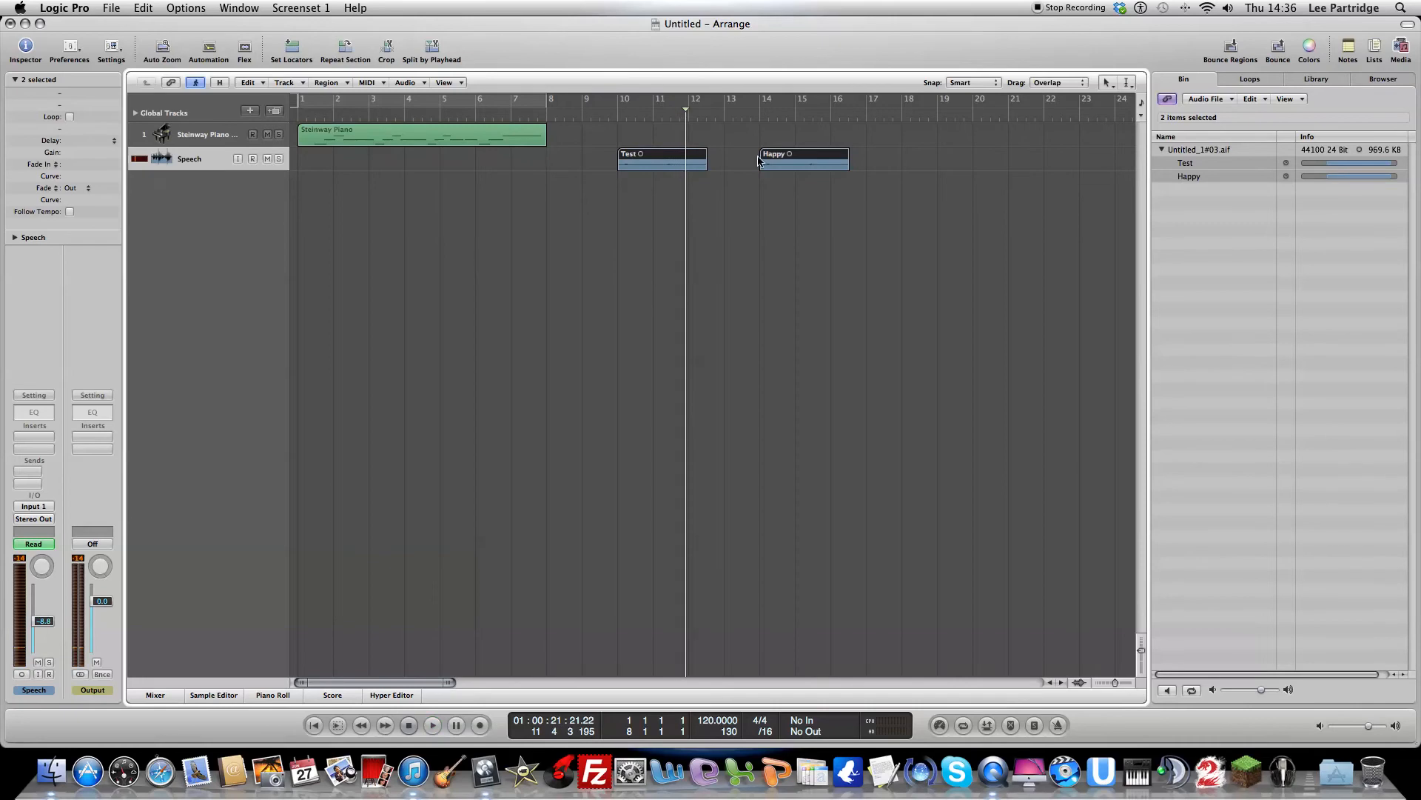
Step: Add a second audio track with the Speech track's settings and move the Happy region onto it, directly beneath the Test region
drag(779, 156, 790, 197)
click(794, 201)
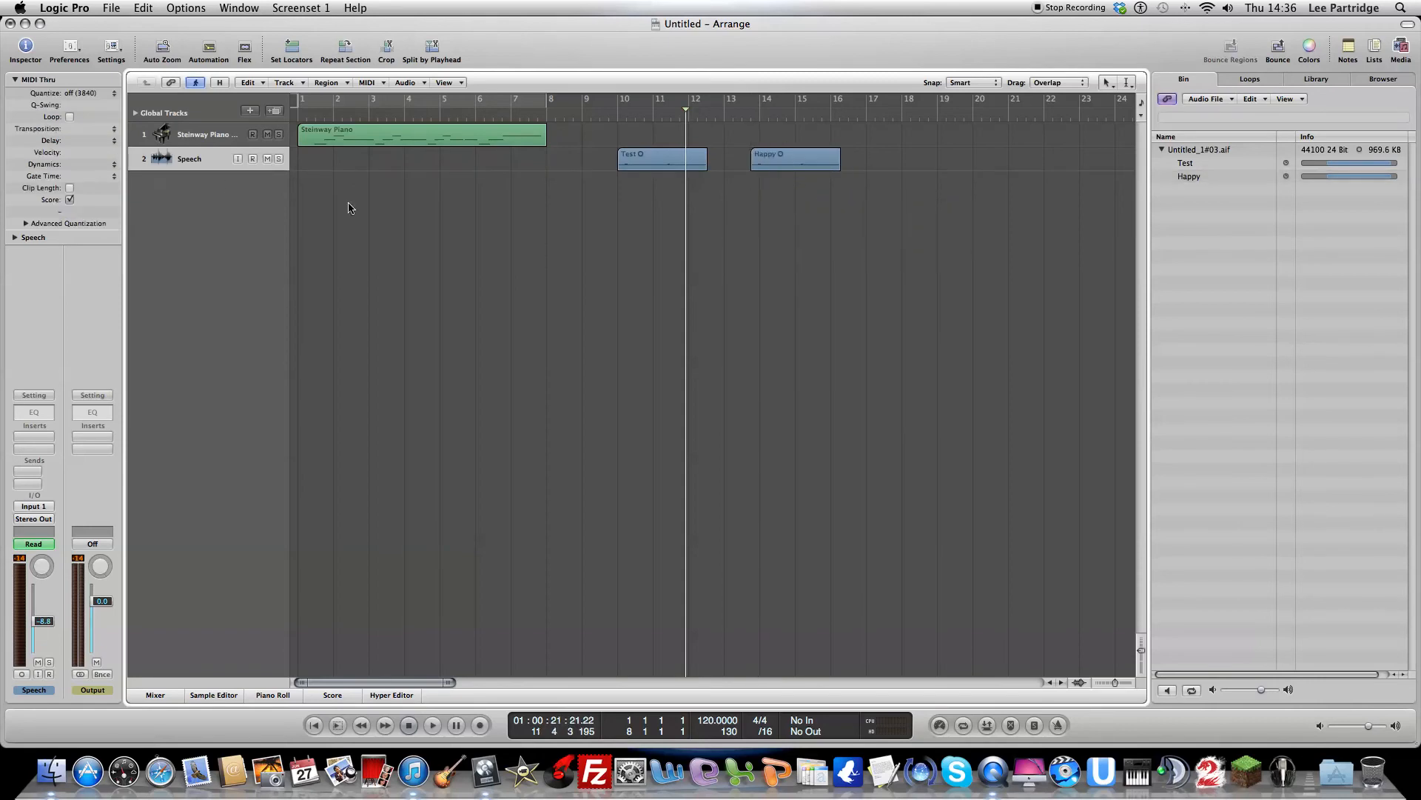
click(280, 113)
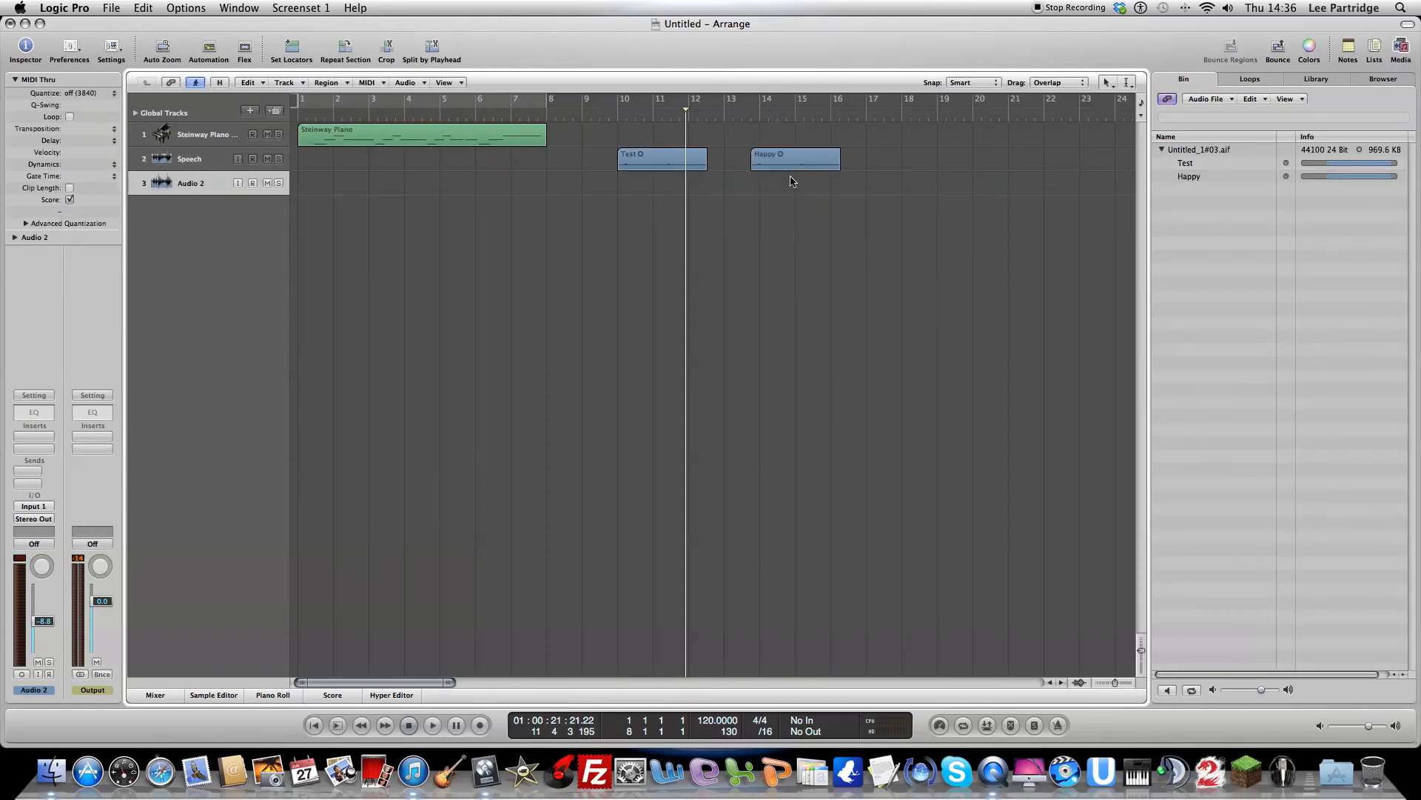
drag(792, 159, 659, 185)
click(644, 233)
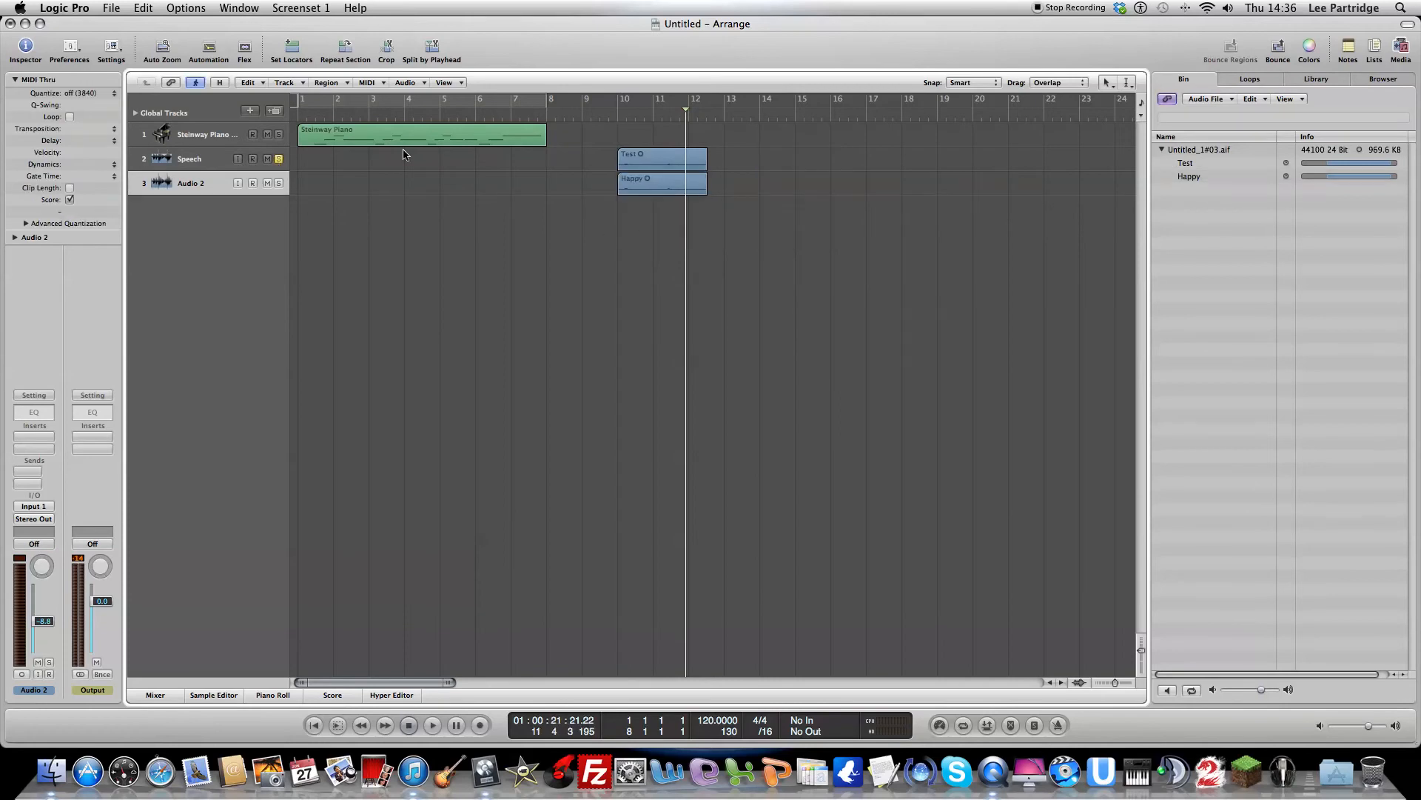
Step: Set a cycle range spanning the Test and Happy regions and insert a mono Compressor on the Audio 2 track
drag(619, 106, 708, 102)
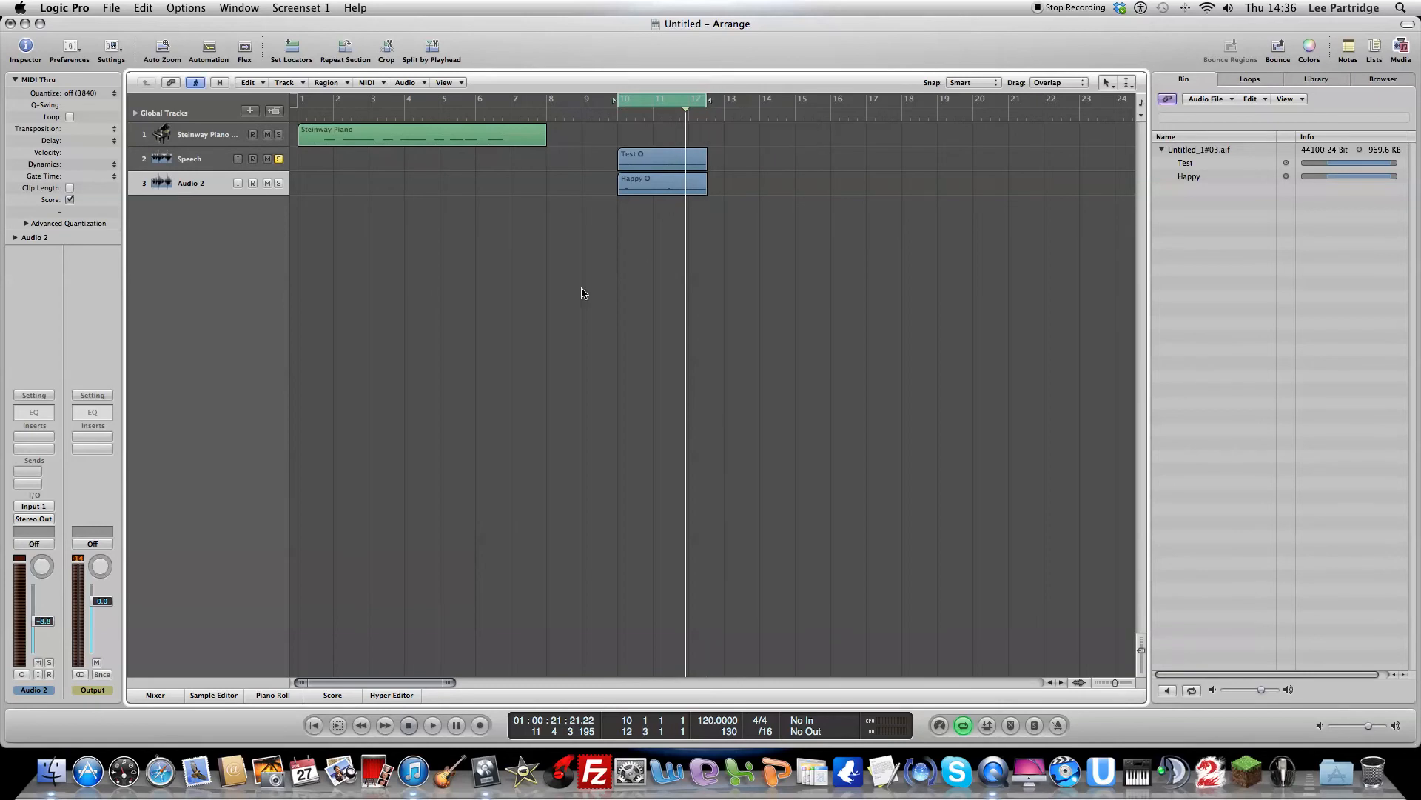
click(31, 446)
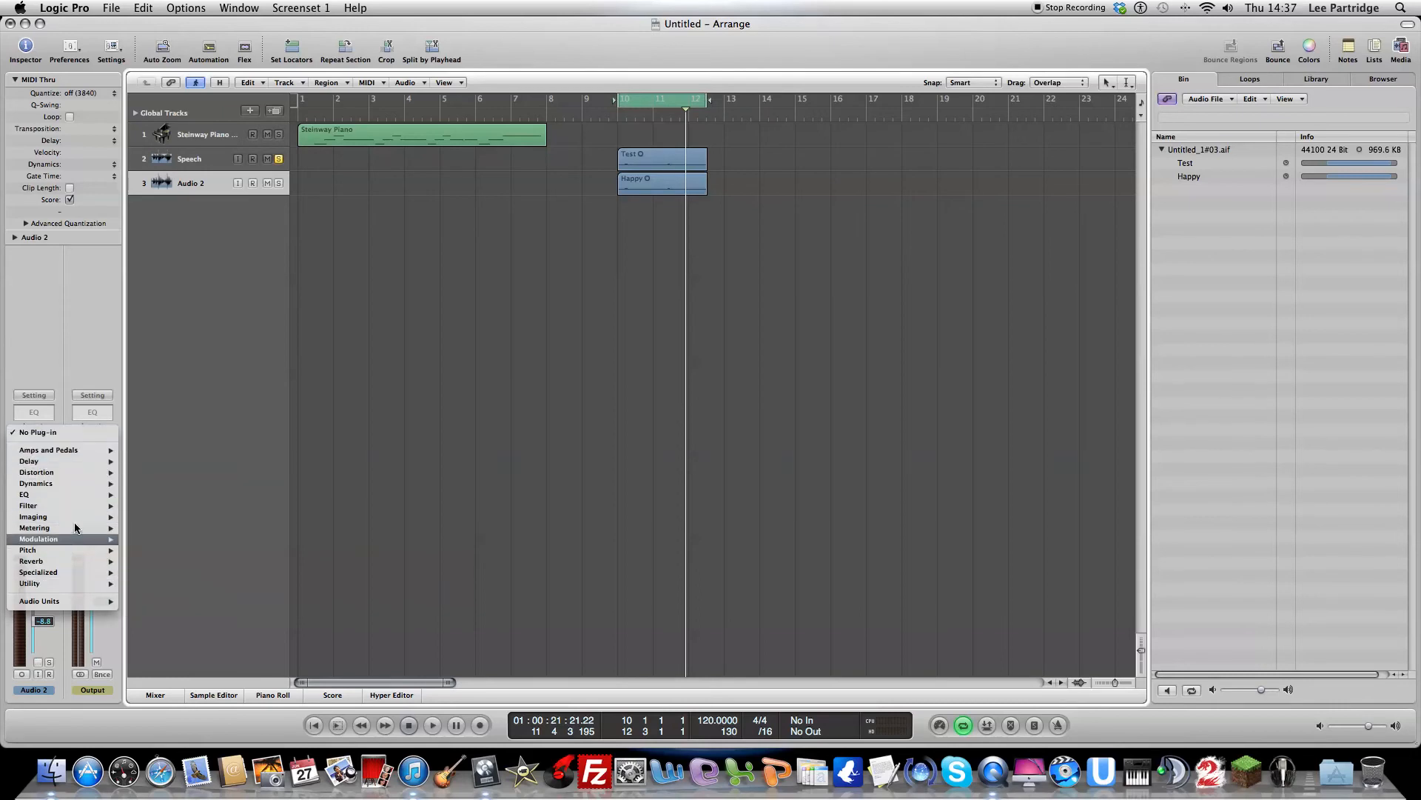
mouse_move(74, 483)
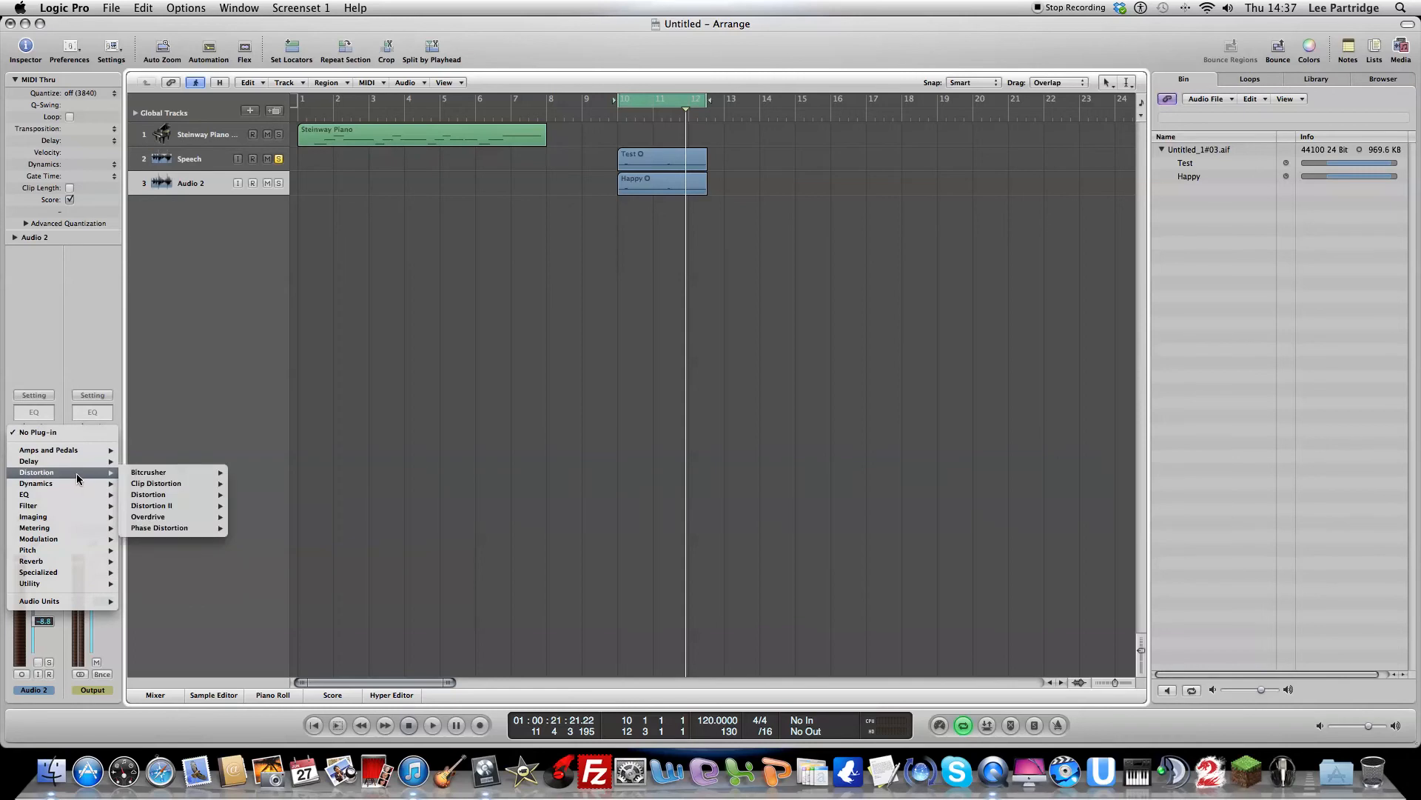
mouse_move(186, 492)
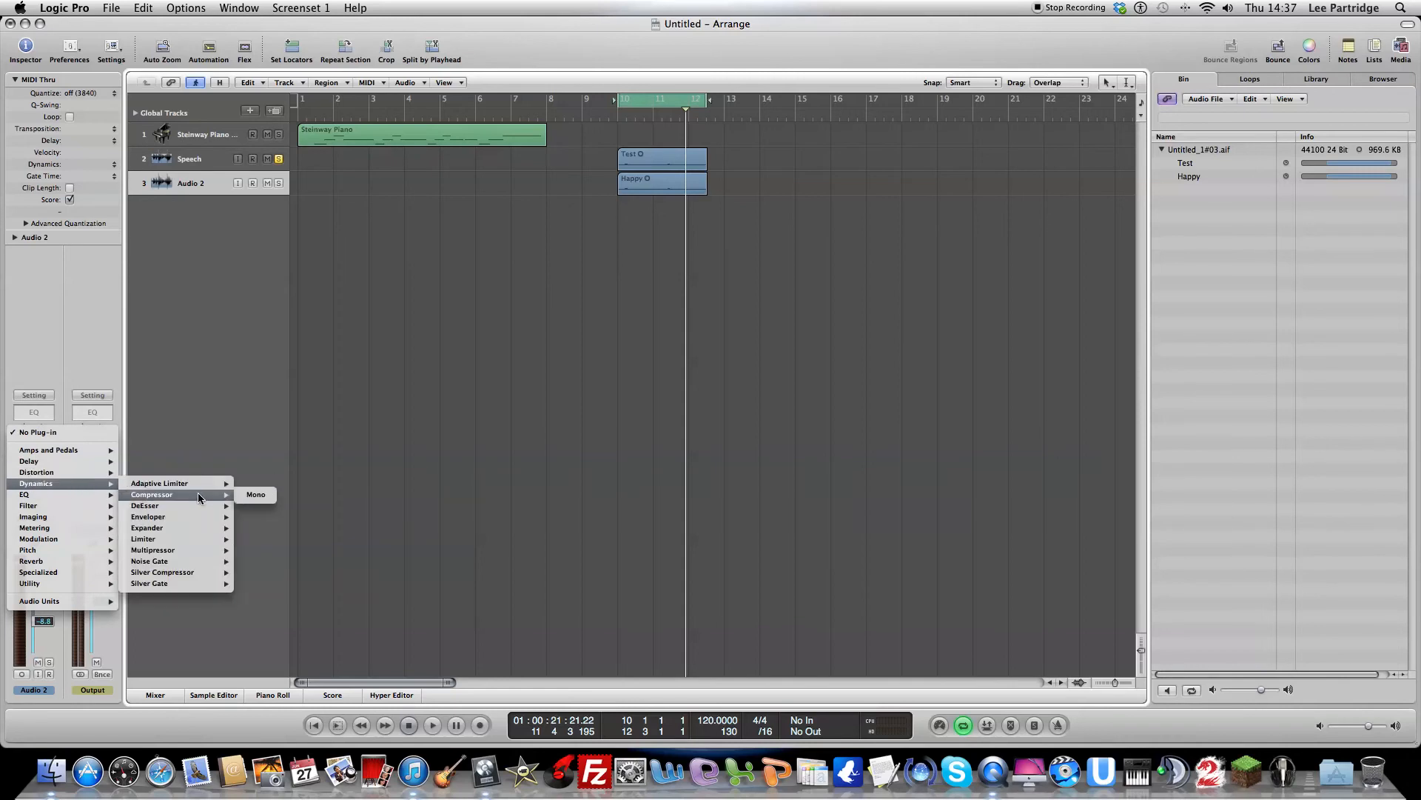
click(253, 494)
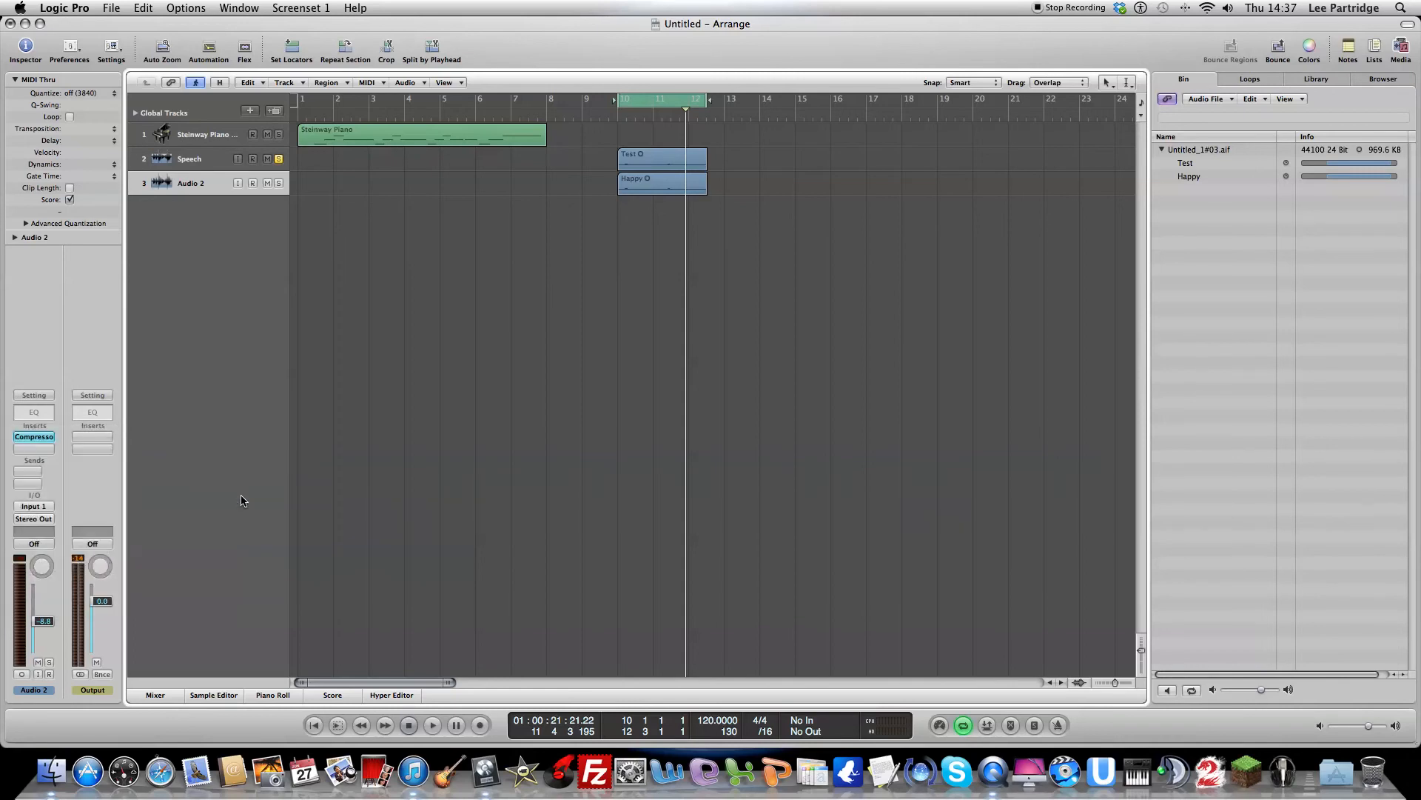
Step: During looped playback, set the Compressor's threshold to -14.0 dB, limiter threshold to -4.0 dB, ratio to 2.4:1 and knee to 0.8
key(space)
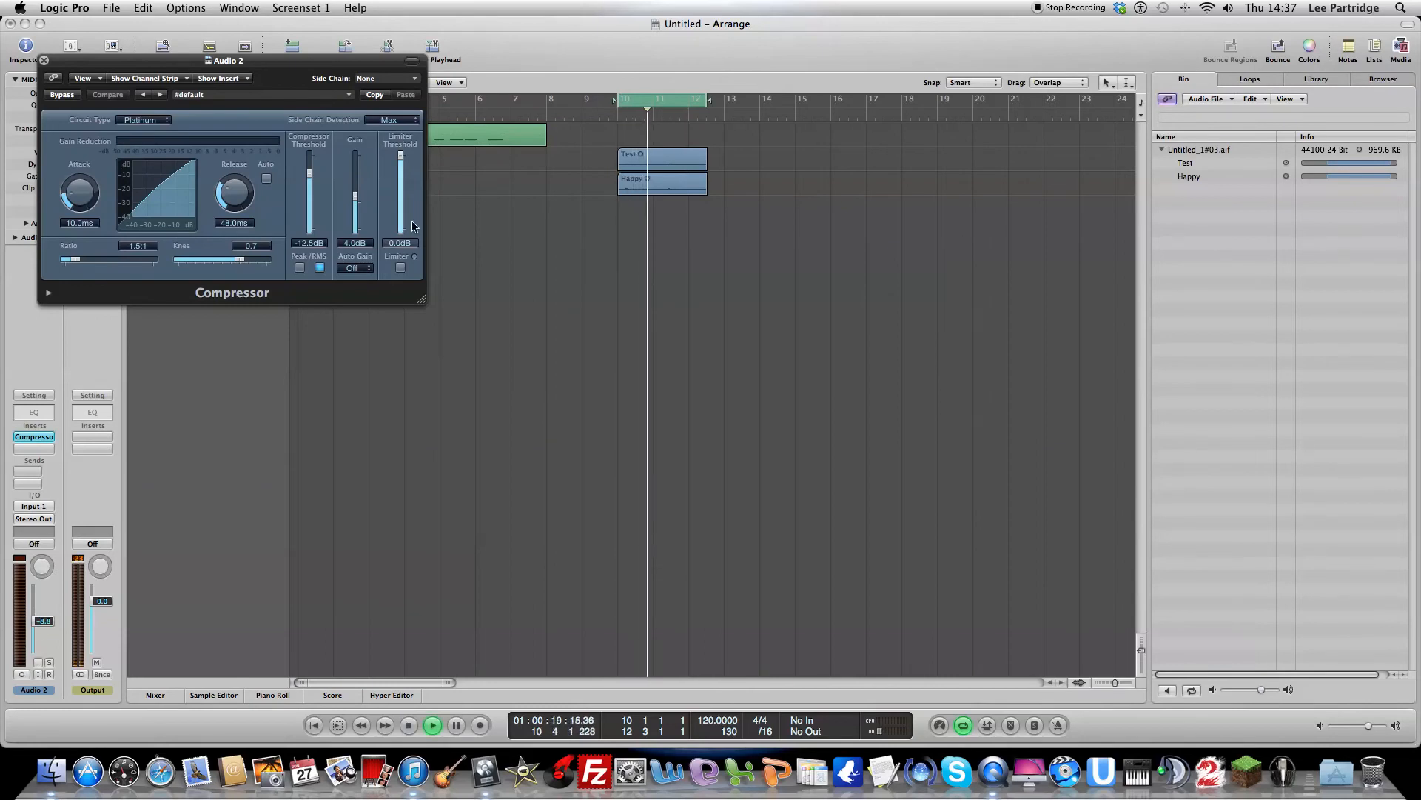
key(XF86AudioRaiseVolume)
mouse_move(356, 199)
mouse_down()
mouse_move(362, 160)
mouse_move(310, 180)
mouse_move(354, 174)
mouse_move(356, 200)
mouse_up()
drag(401, 157, 401, 193)
drag(305, 195, 354, 201)
drag(77, 264, 90, 264)
drag(250, 260, 259, 260)
Step: Set the Compressor's gain to 14.5 dB, release to 160 ms and attack to 107 ms, close it and stop playback
drag(354, 194, 354, 182)
drag(234, 194, 234, 176)
drag(89, 192, 88, 179)
drag(143, 140, 146, 132)
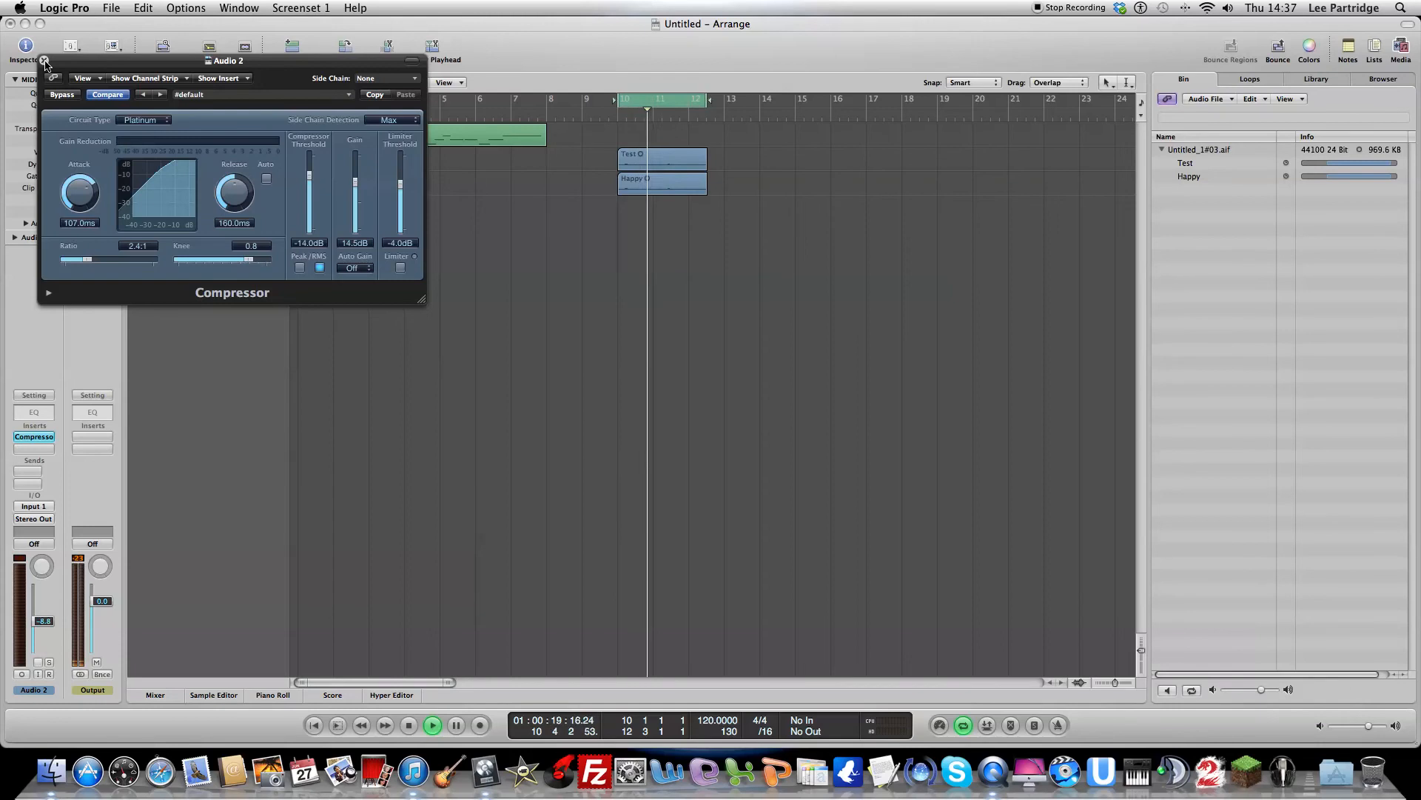
click(45, 61)
key(space)
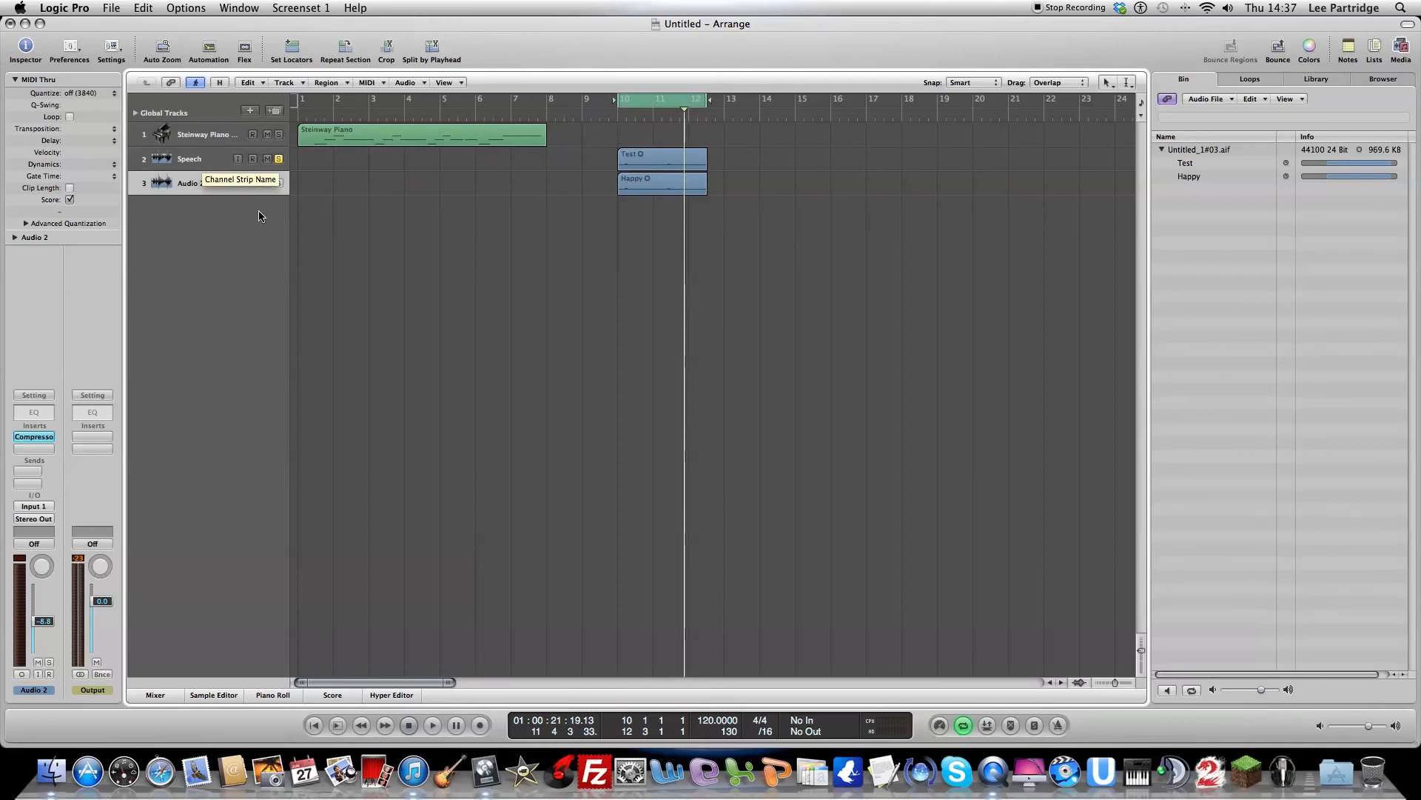
Step: Switch the solo from the Speech track to Audio 2 and listen to the compressed Happy region
click(279, 160)
key(space)
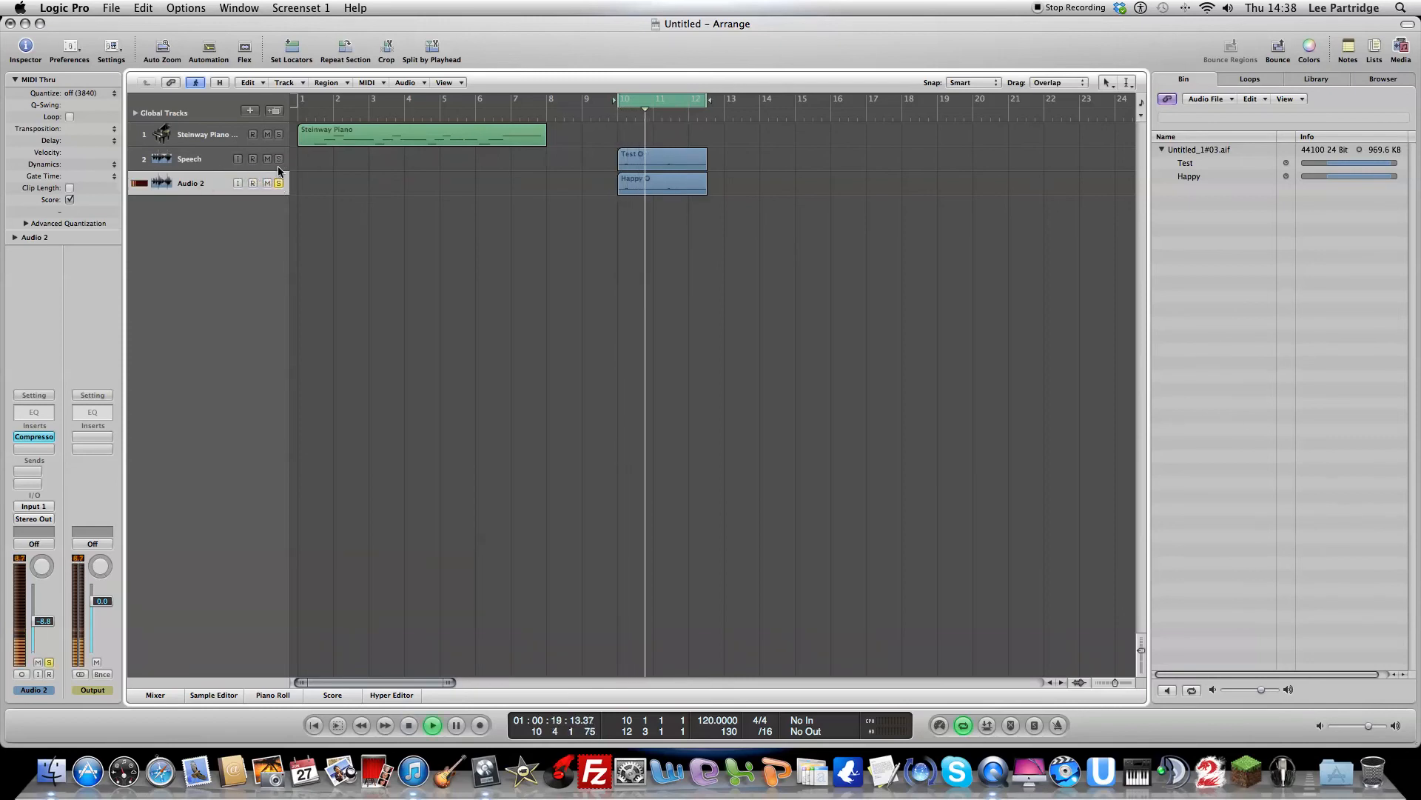
key(space)
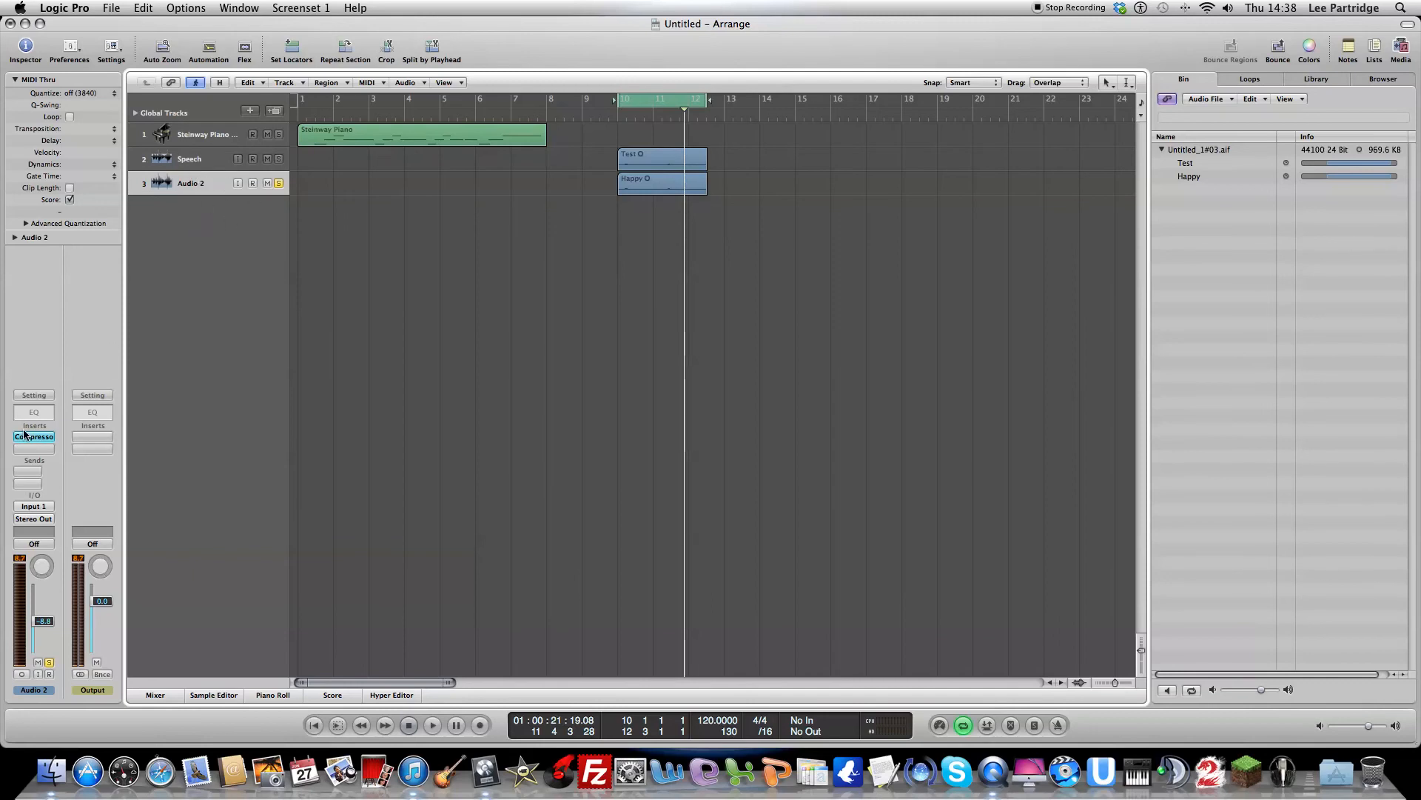
Step: Insert a mono Echo on the Speech track and move its window clear of the track list
click(205, 159)
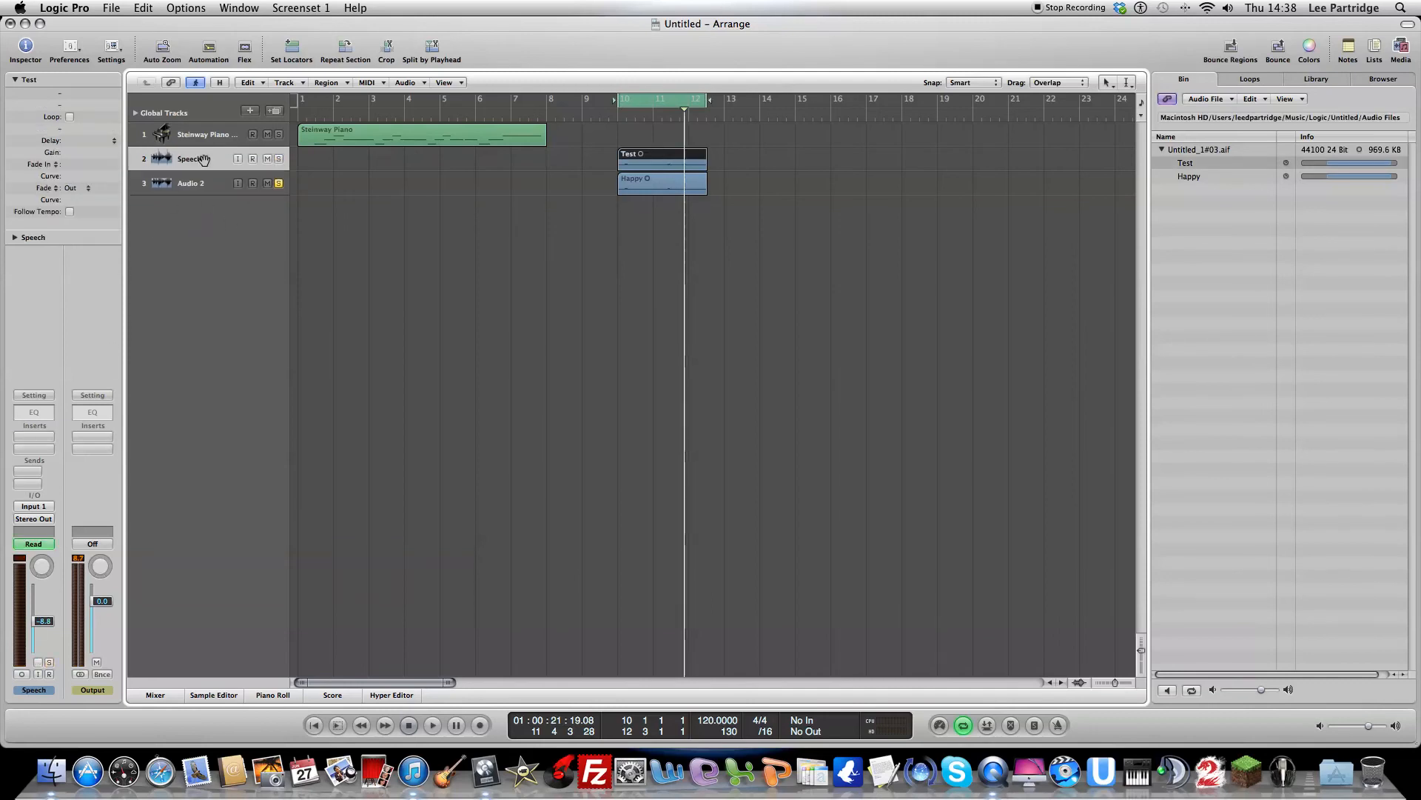
click(33, 436)
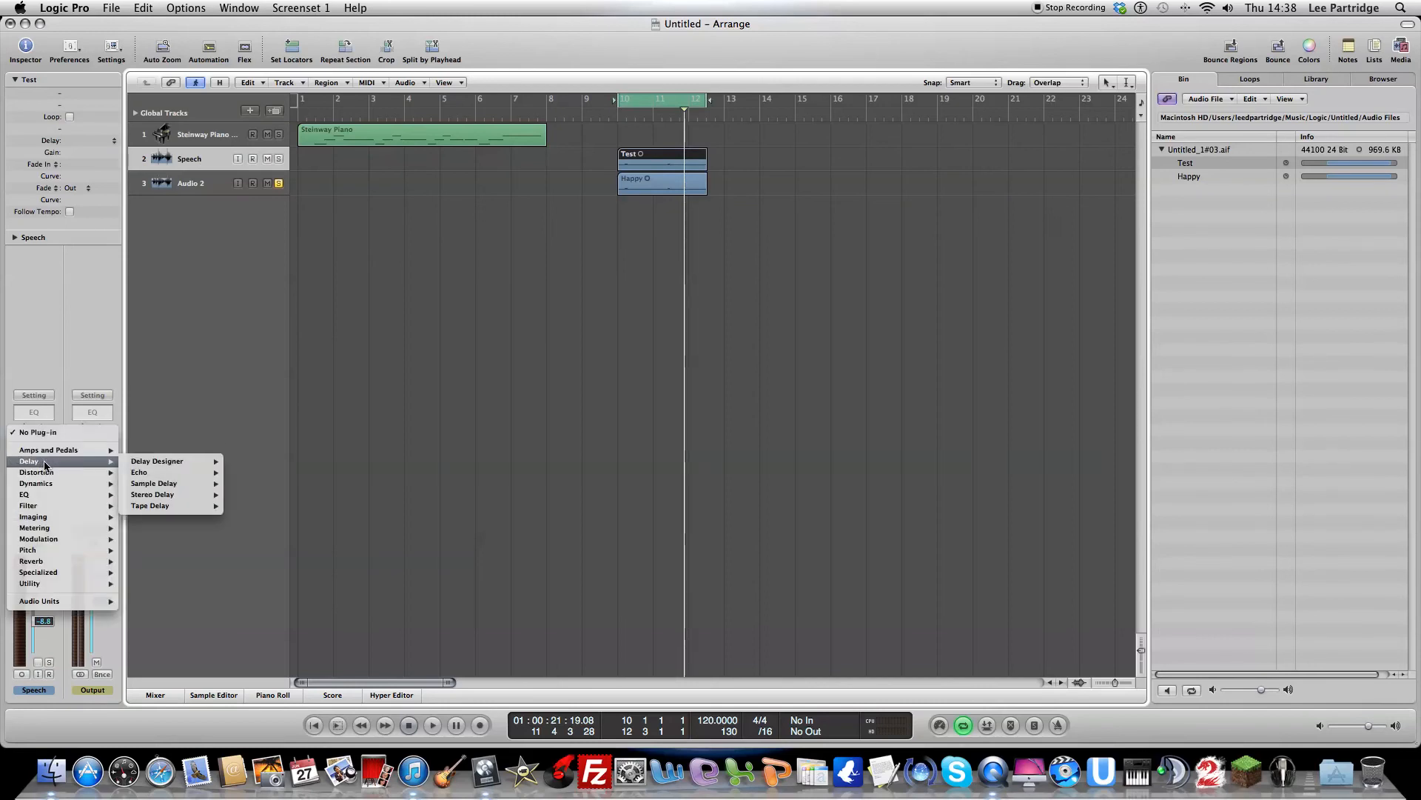
mouse_move(55, 477)
mouse_move(88, 459)
mouse_move(154, 473)
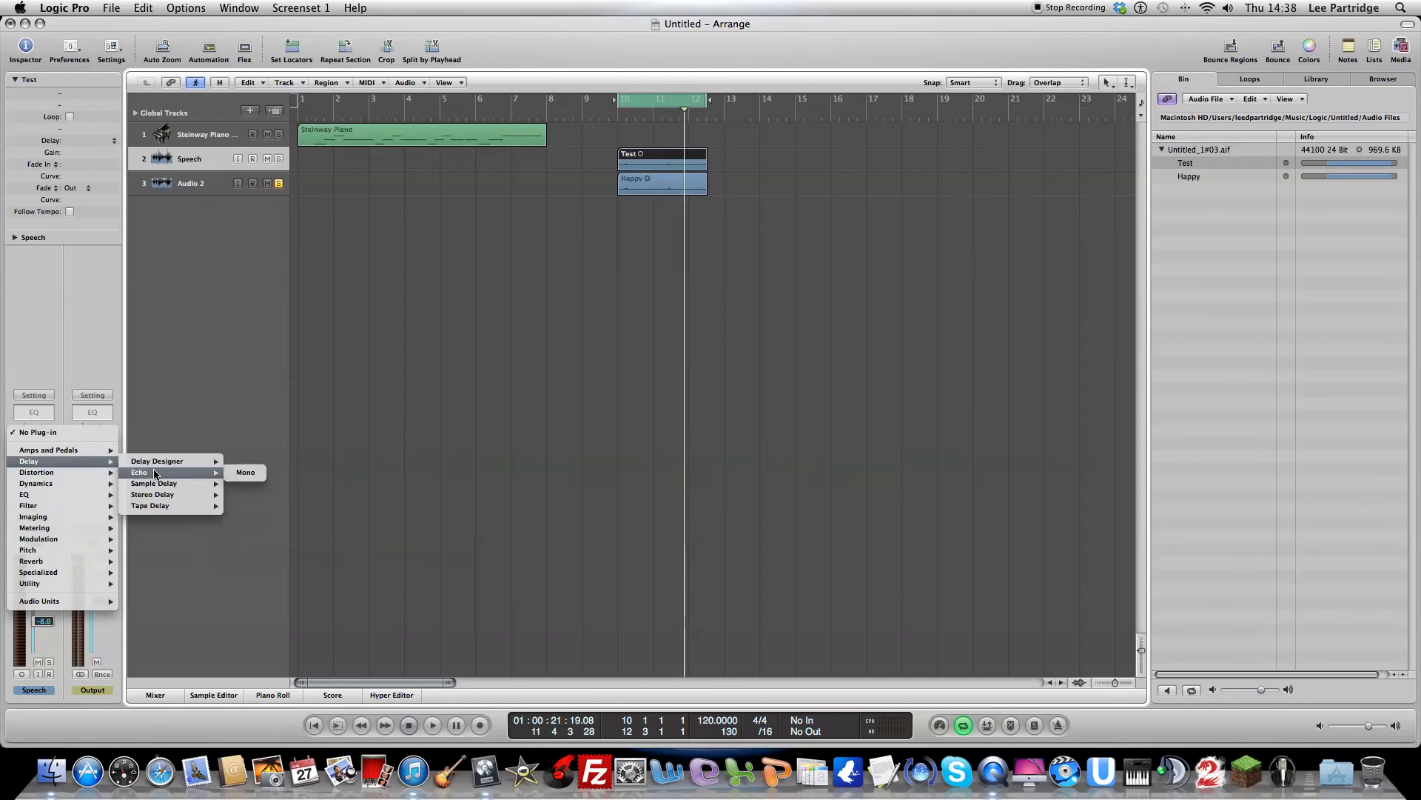
click(241, 474)
drag(233, 66, 259, 291)
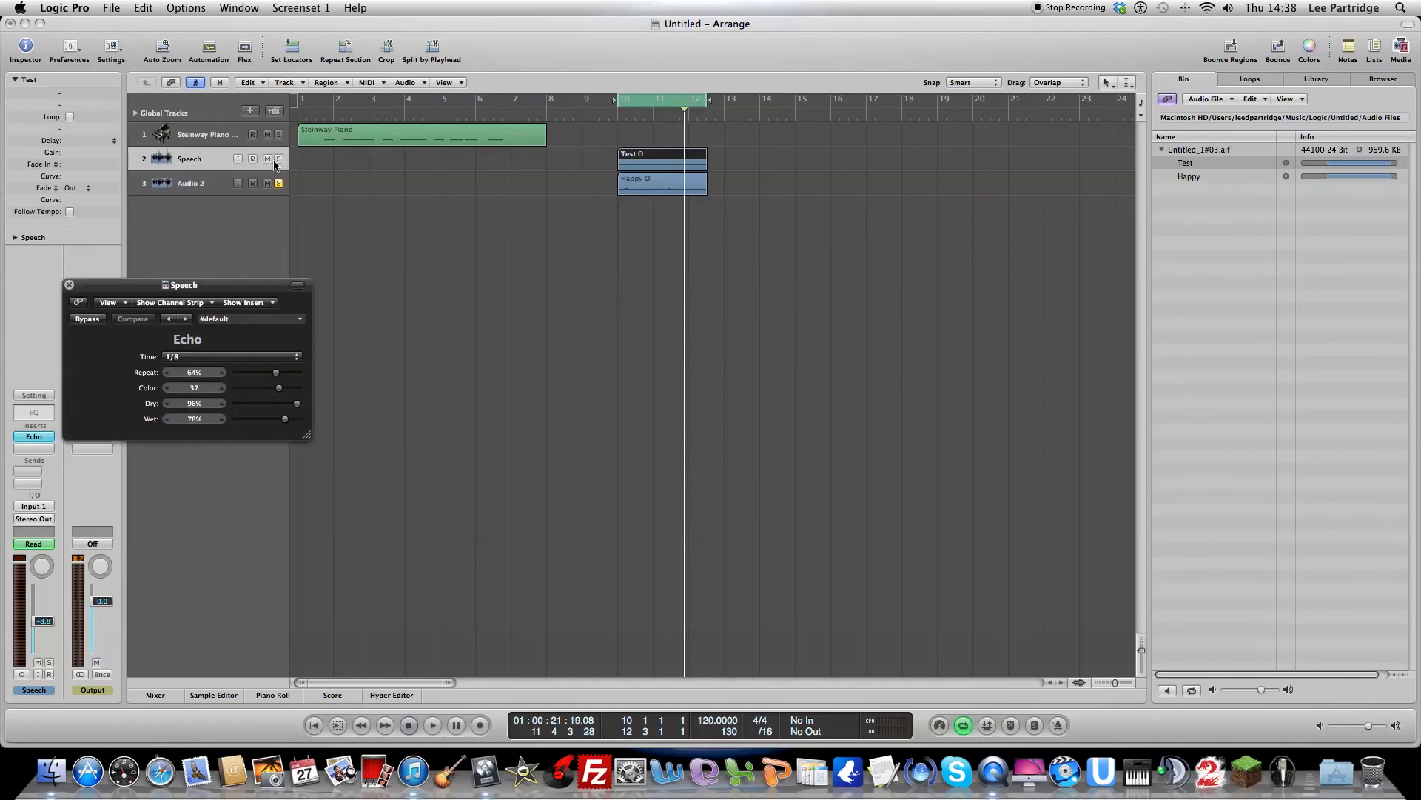
Step: With Audio 2 muted and Speech soloed, loop playback while setting the Echo's repeat to 69% and lowering its wet level
click(279, 185)
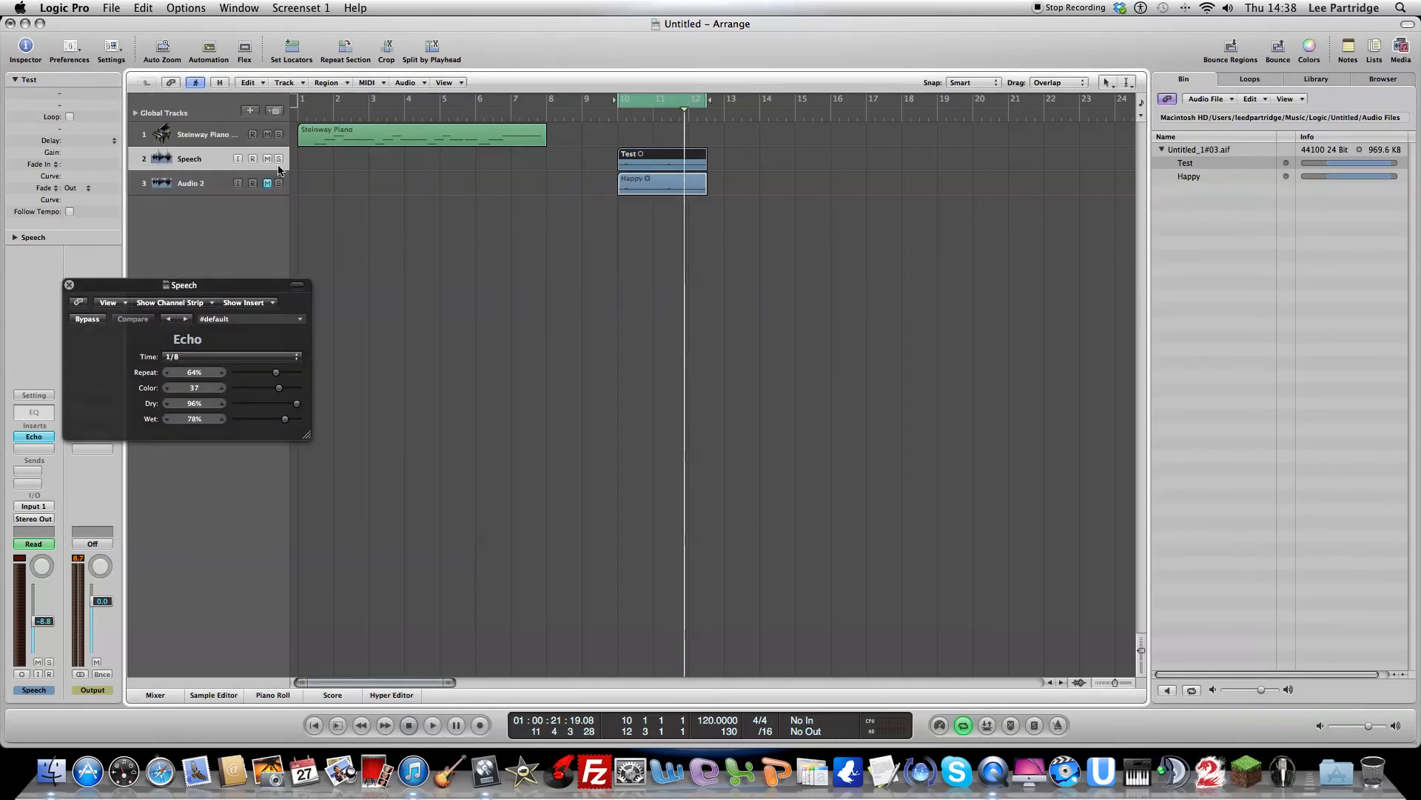
key(space)
drag(280, 374, 280, 376)
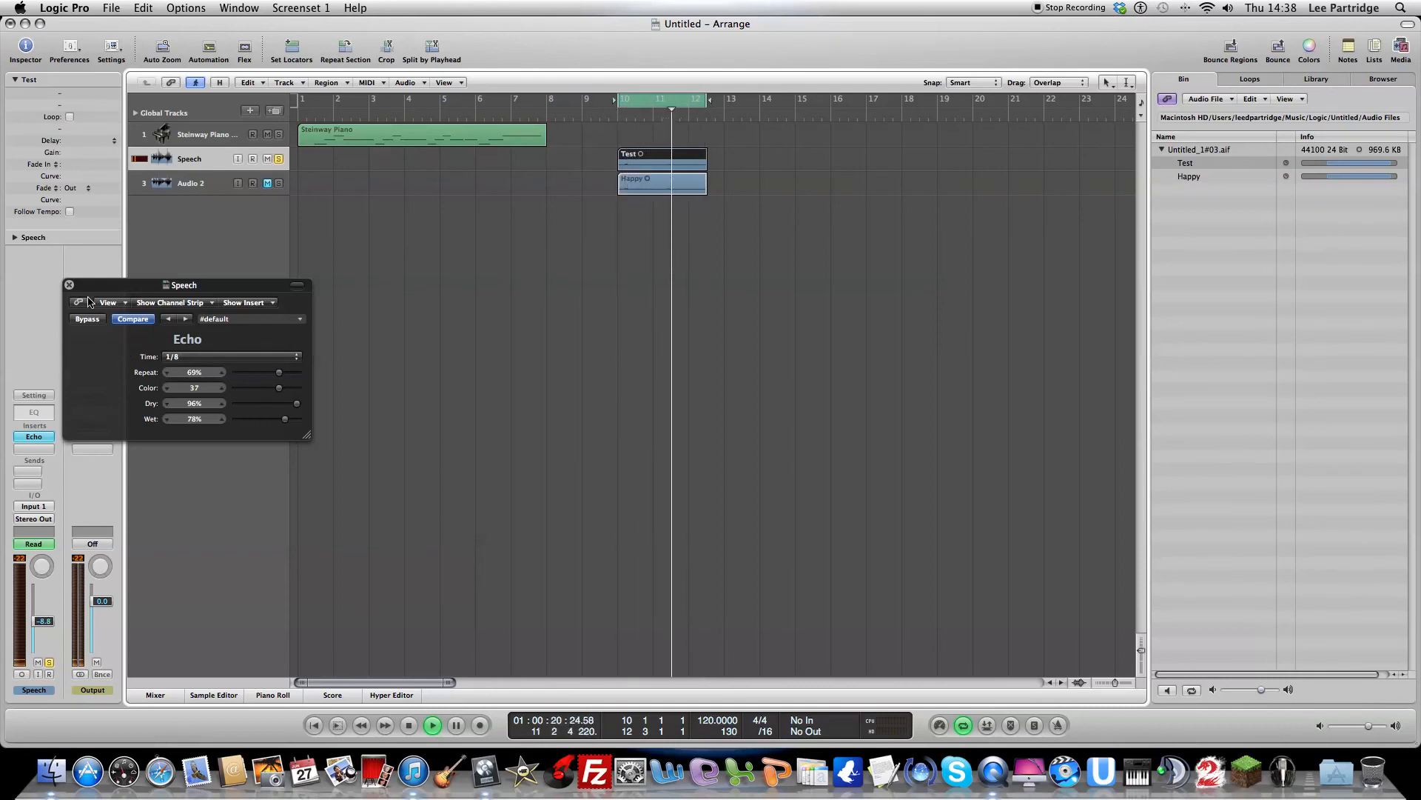
drag(287, 421, 257, 412)
click(68, 284)
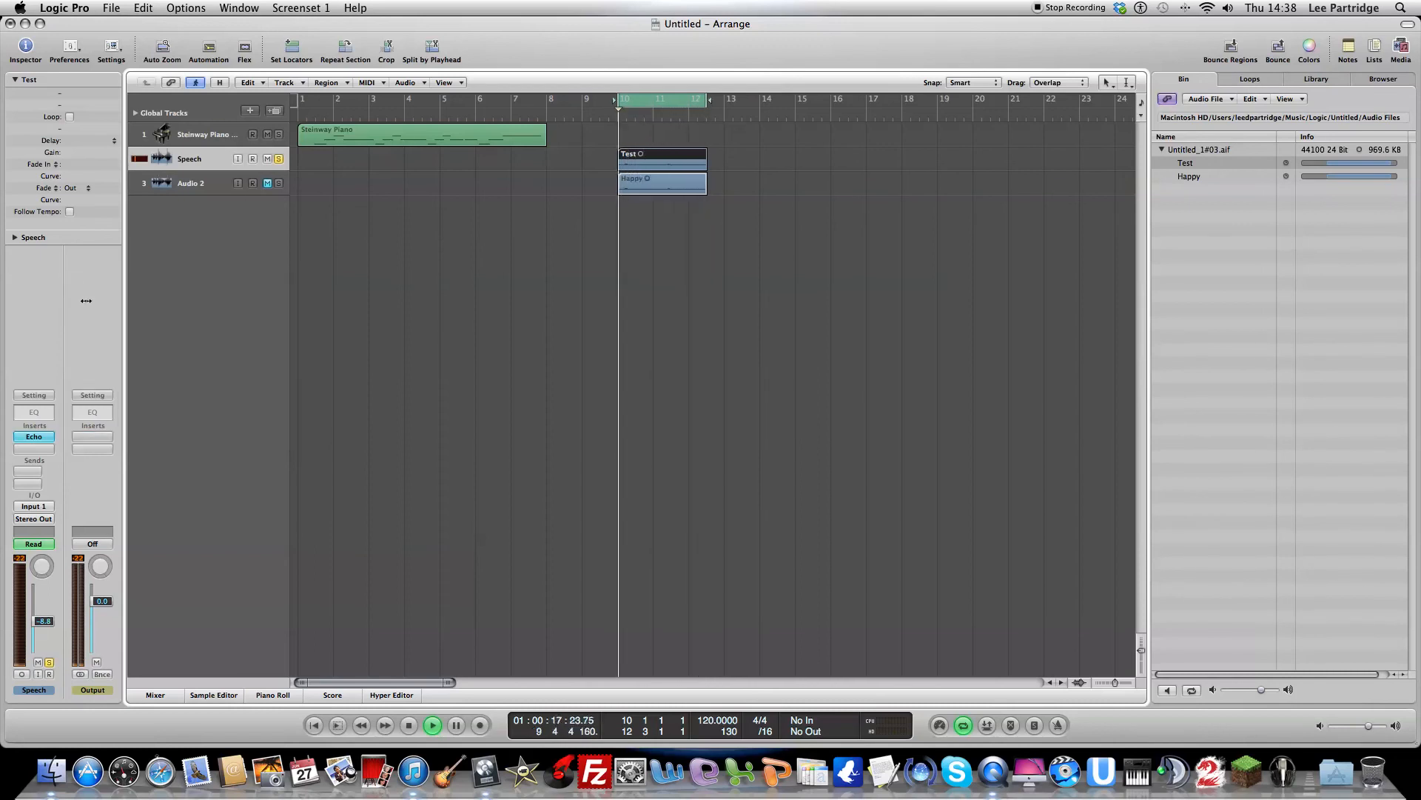
key(space)
Step: Insert a mono Space Designer reverb below the Echo on the Speech track
click(45, 446)
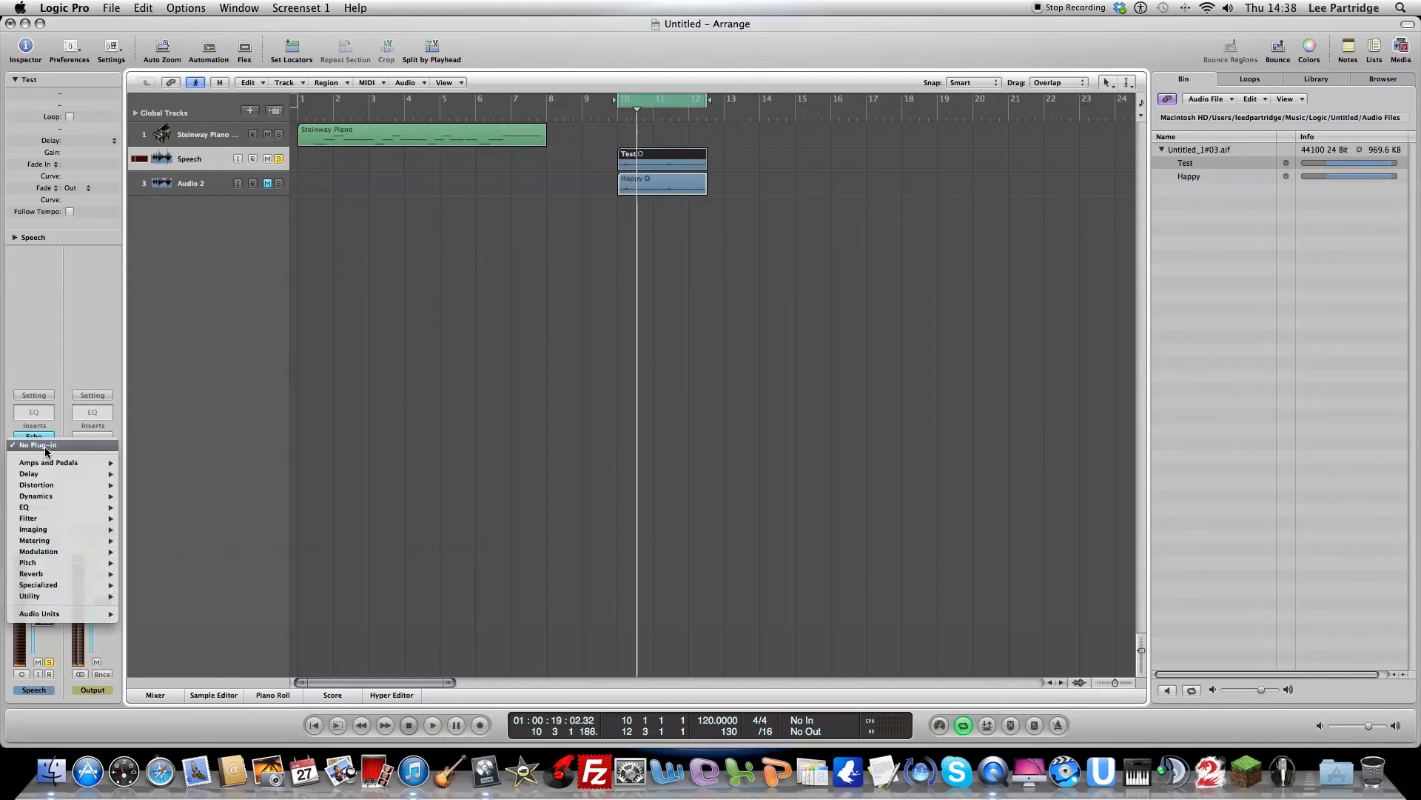
mouse_move(74, 540)
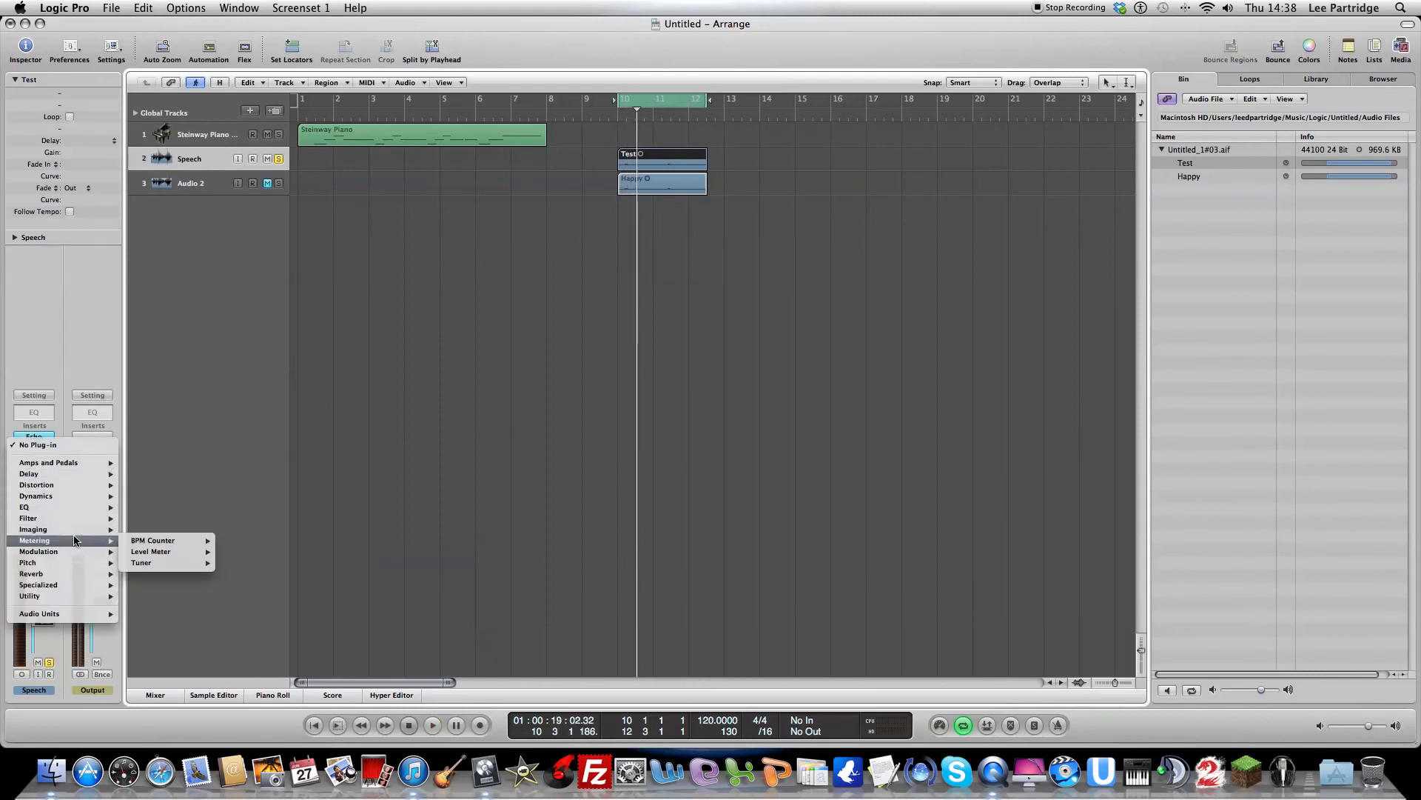
mouse_move(74, 573)
mouse_move(189, 578)
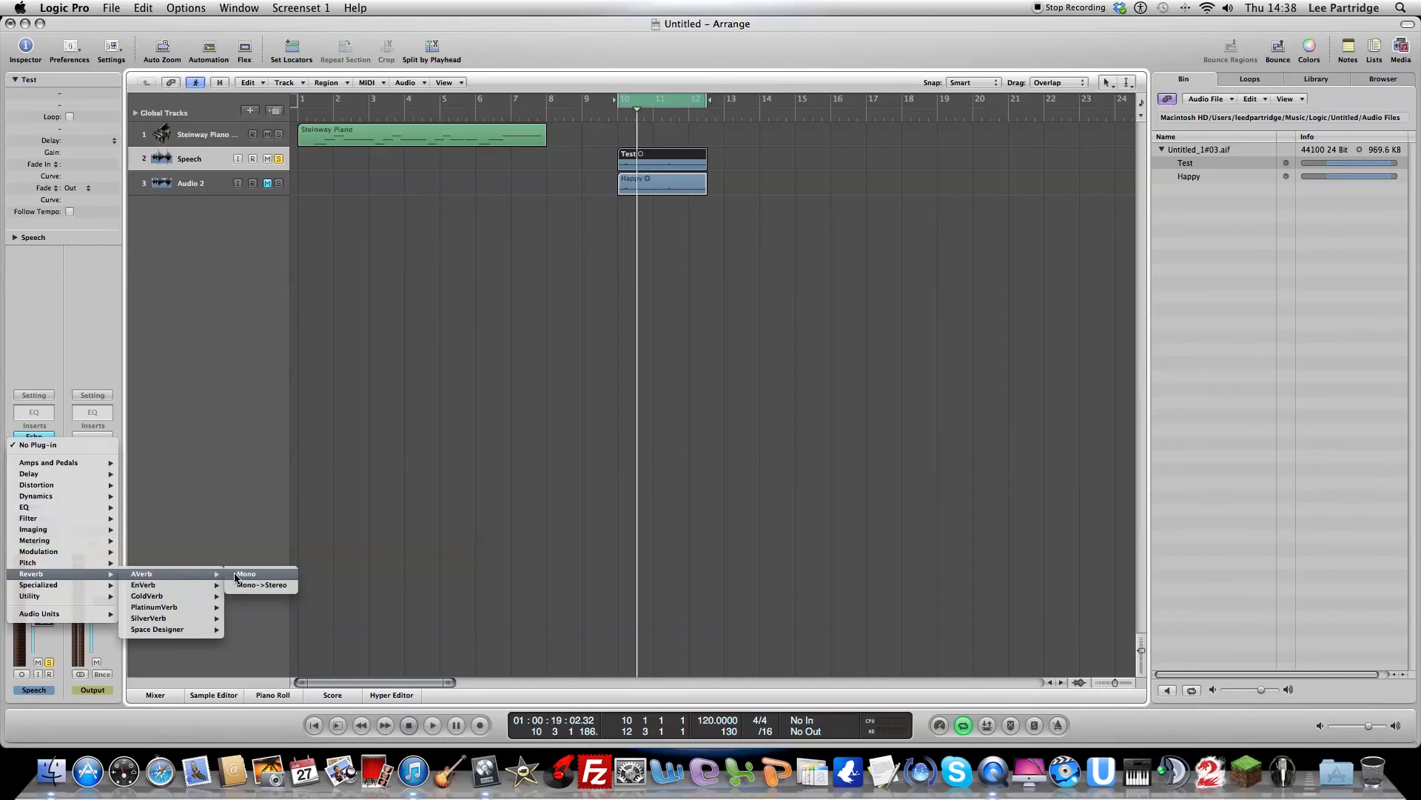
mouse_move(185, 629)
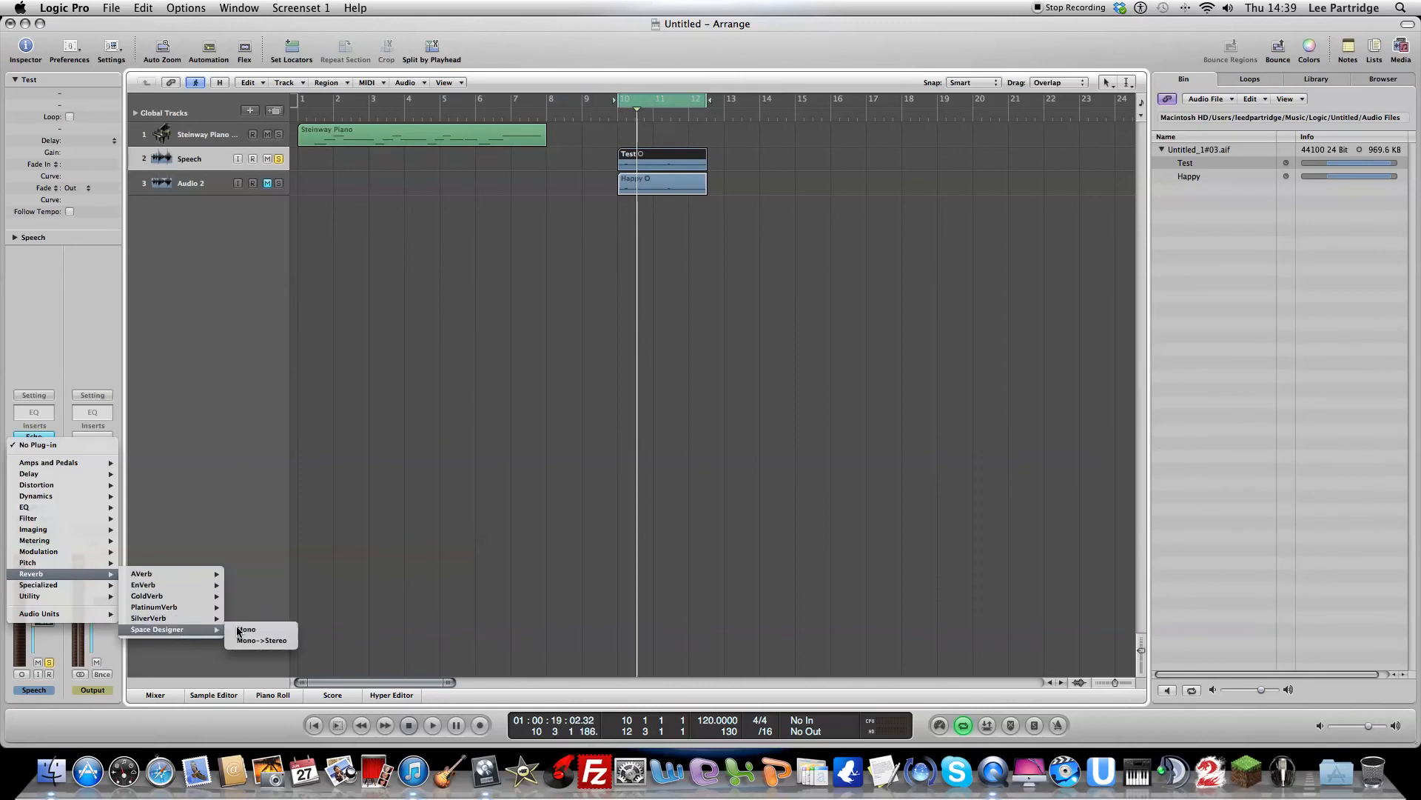
click(237, 631)
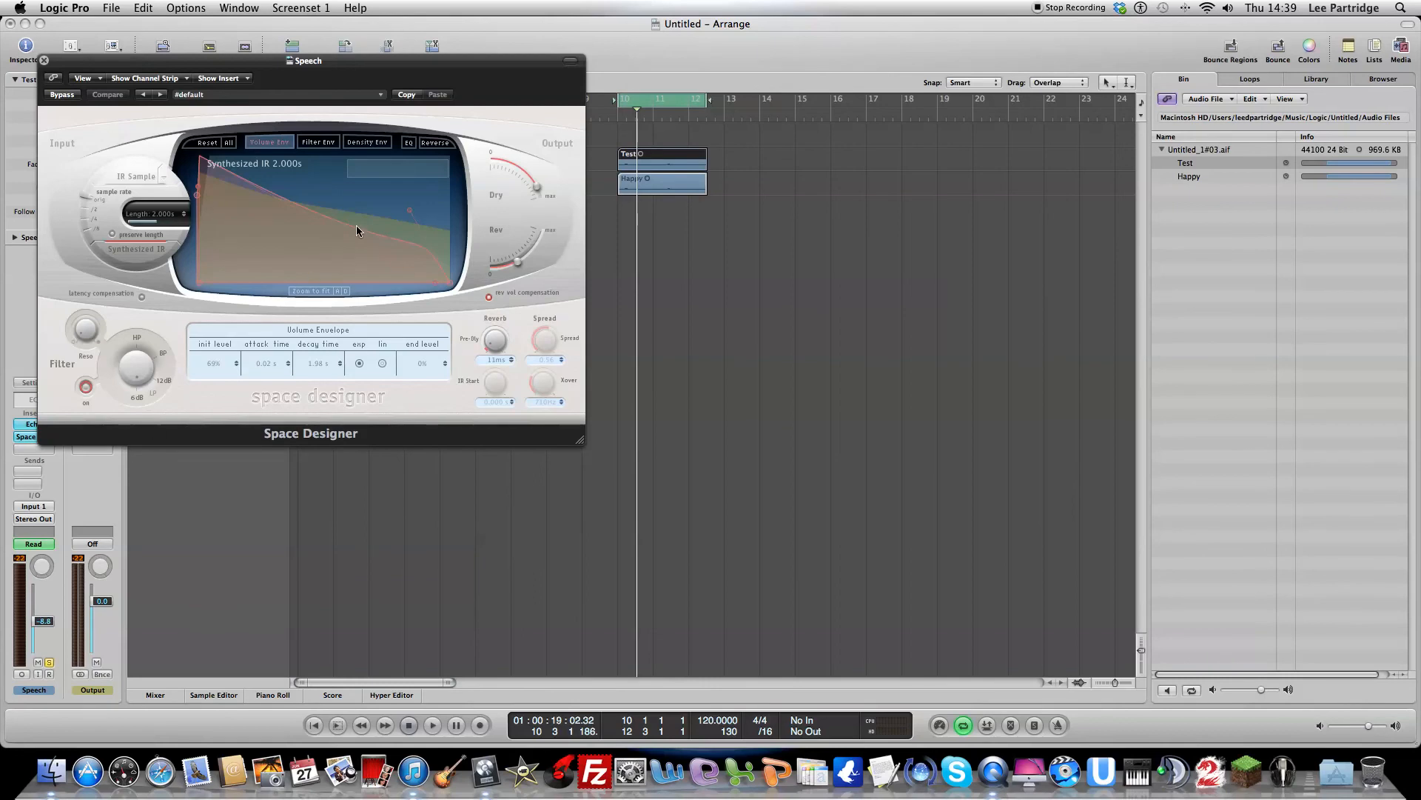
Step: Raise the curve of Space Designer's volume envelope, slightly increase its reverb output and reduce its dry output during looped playback, and close it
drag(349, 222, 442, 154)
key(space)
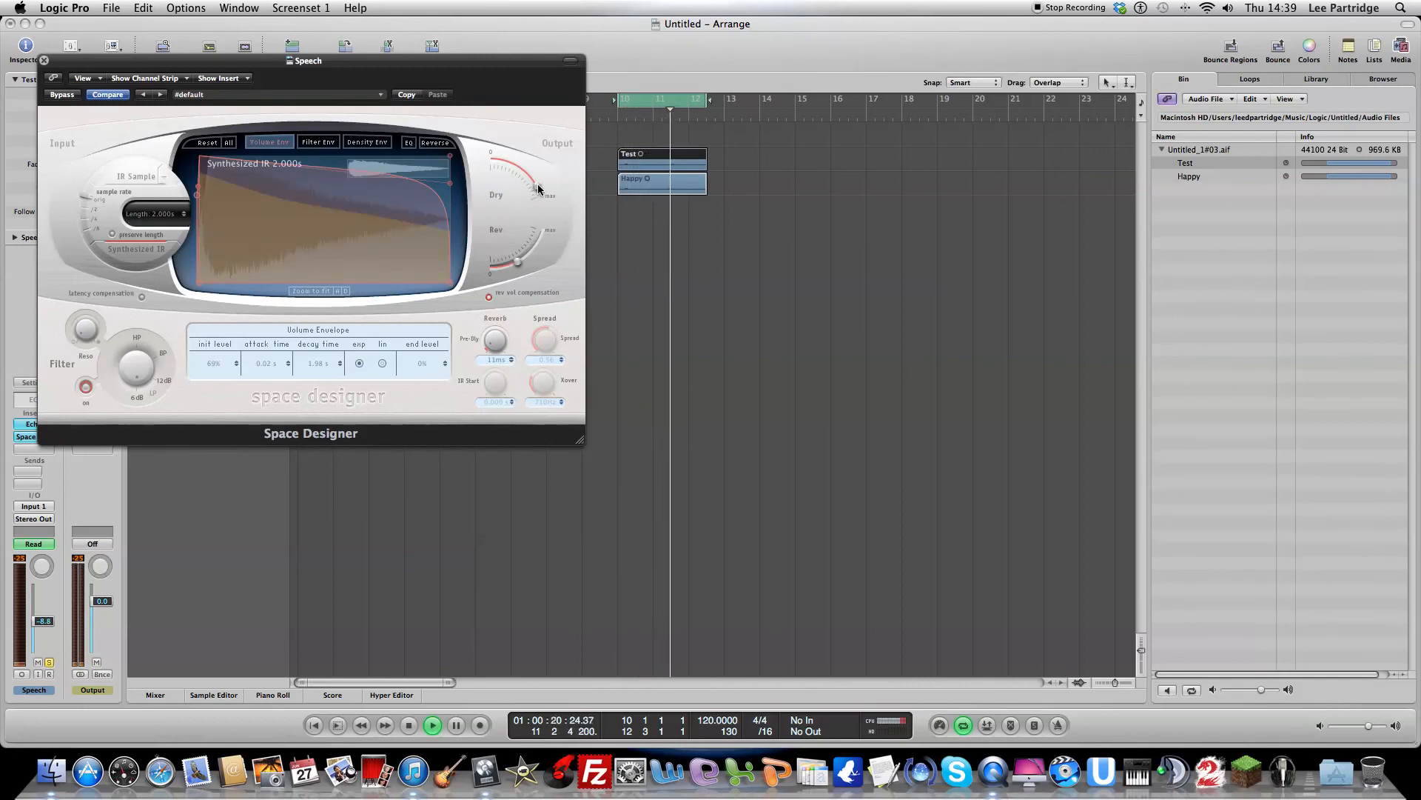
drag(516, 267, 532, 254)
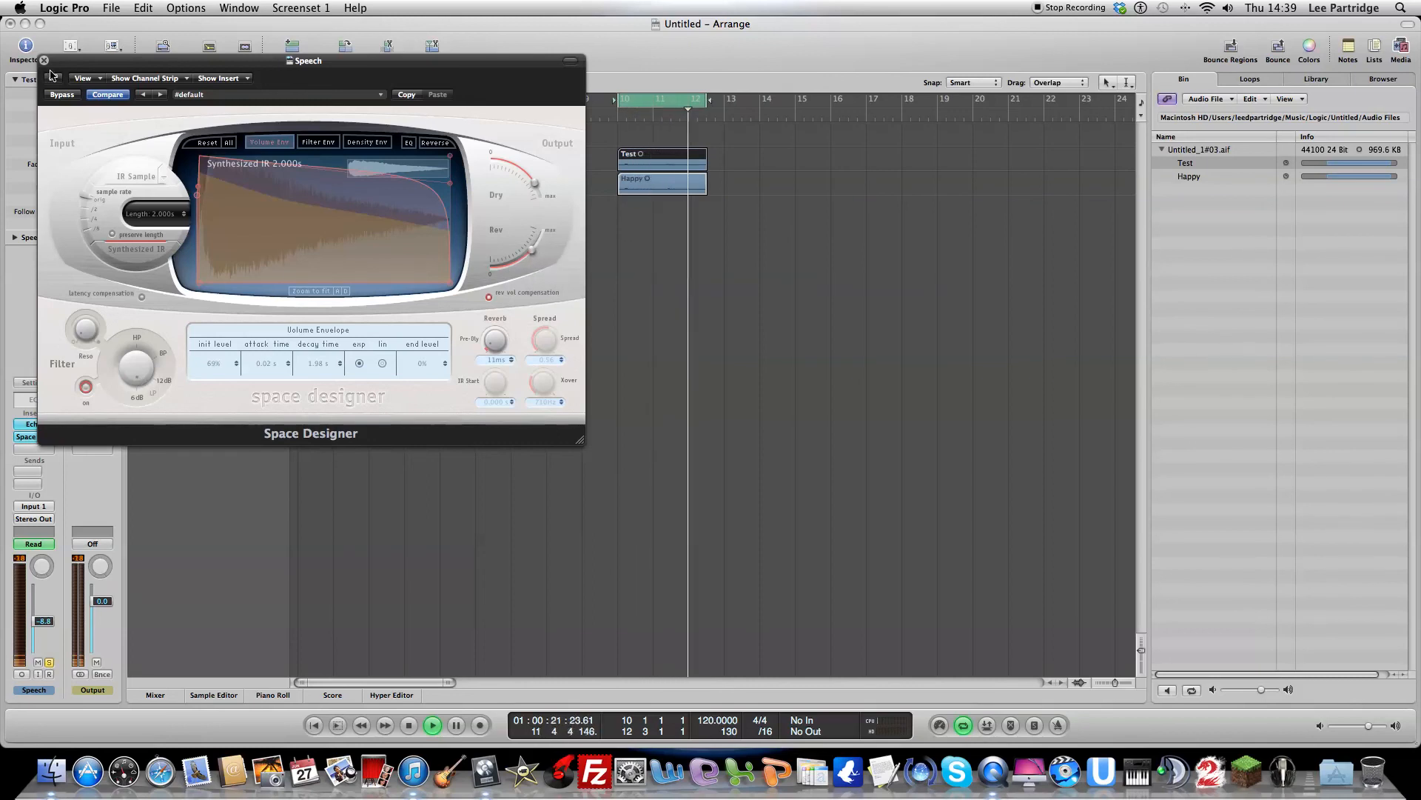
drag(528, 250, 522, 257)
click(535, 184)
drag(534, 184, 529, 177)
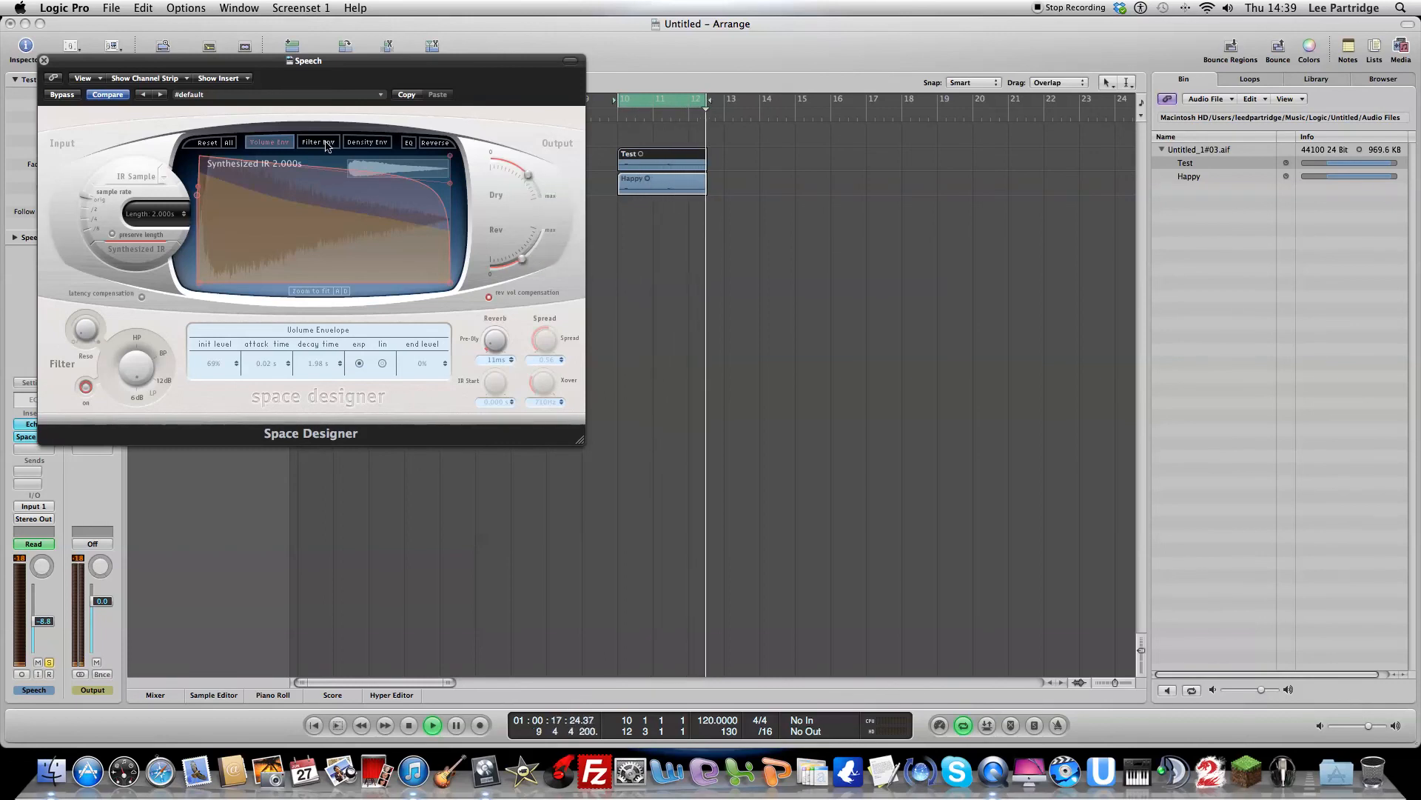
click(43, 61)
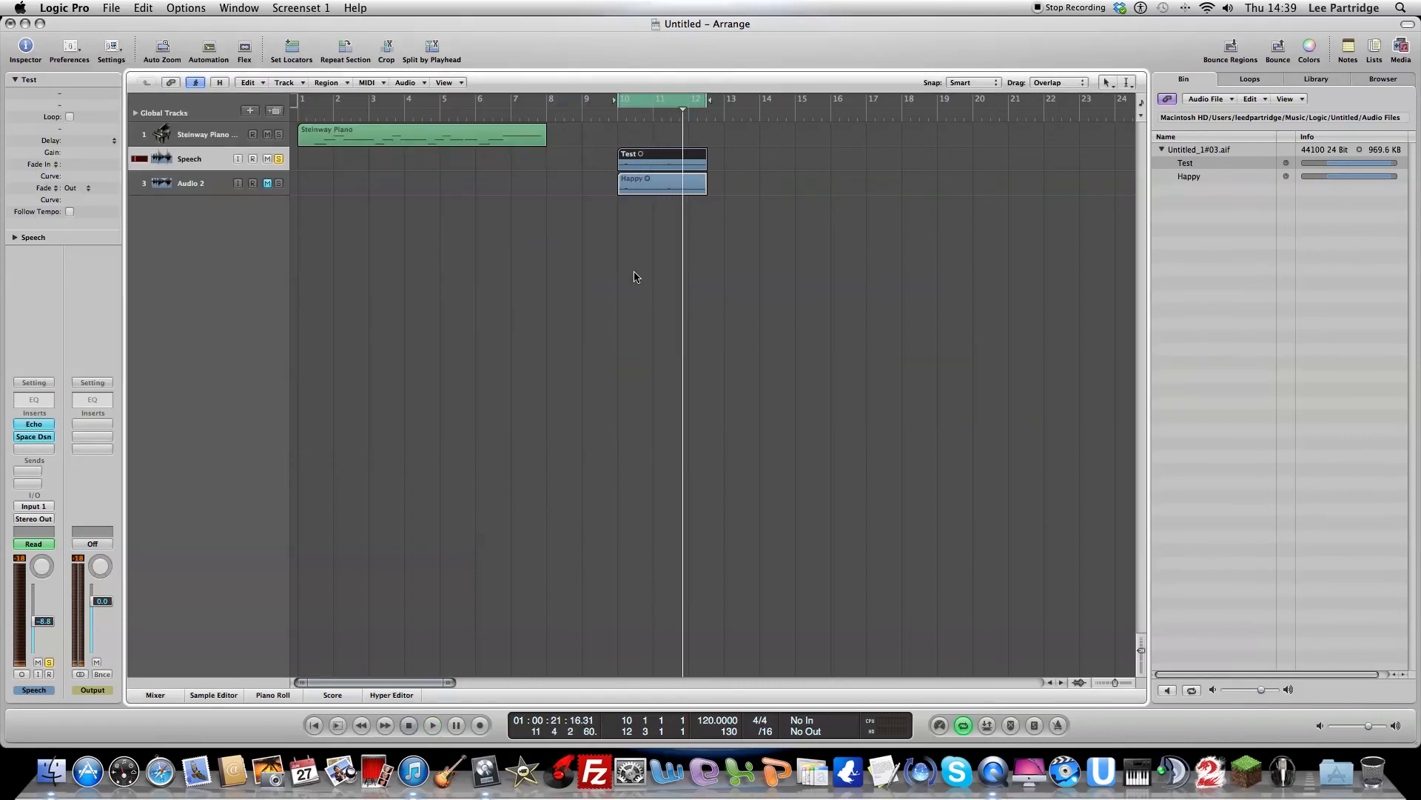
click(32, 425)
mouse_move(81, 460)
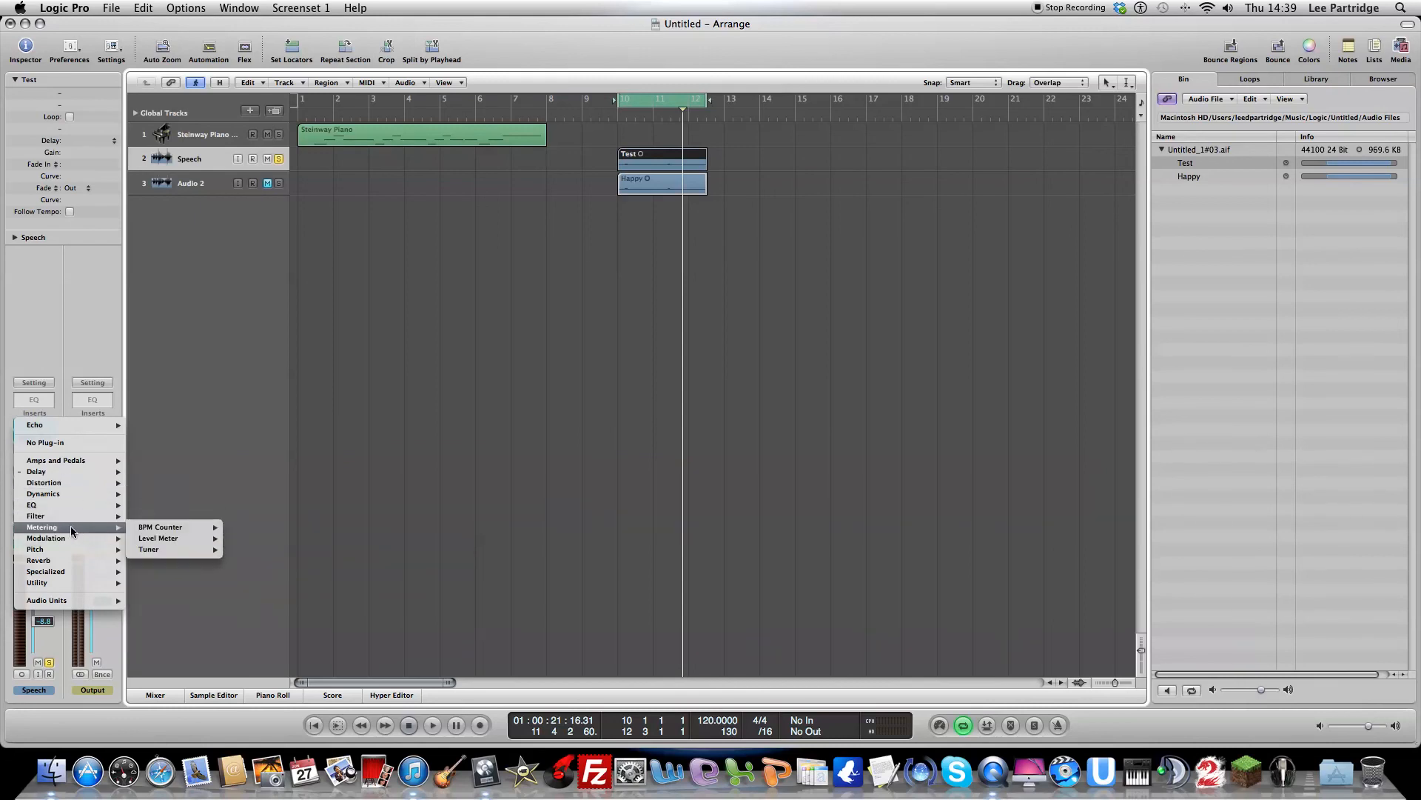
click(104, 557)
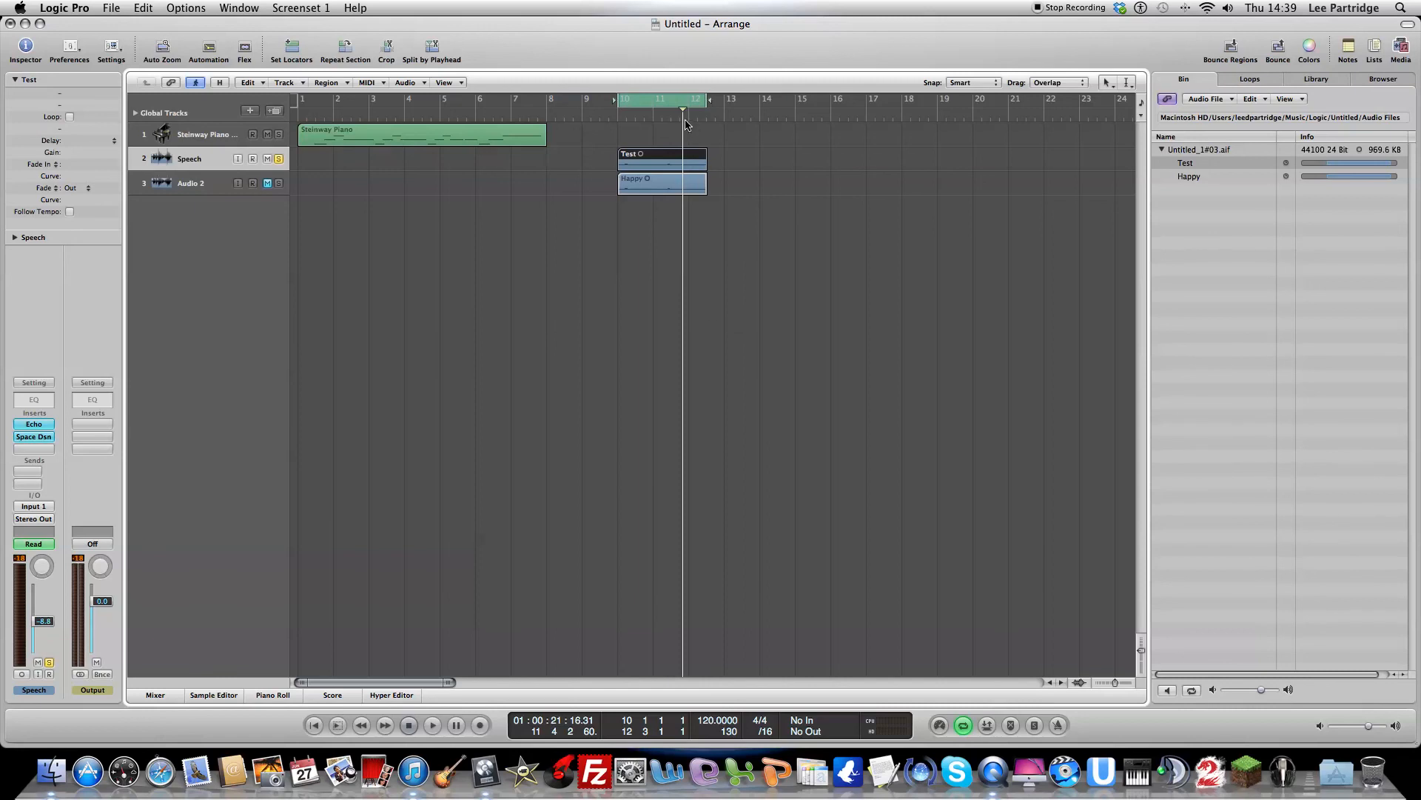
Step: Play the loop from bar 10, switching the solo from Speech to an unmuted Audio 2 to compare the two tracks
click(622, 122)
key(space)
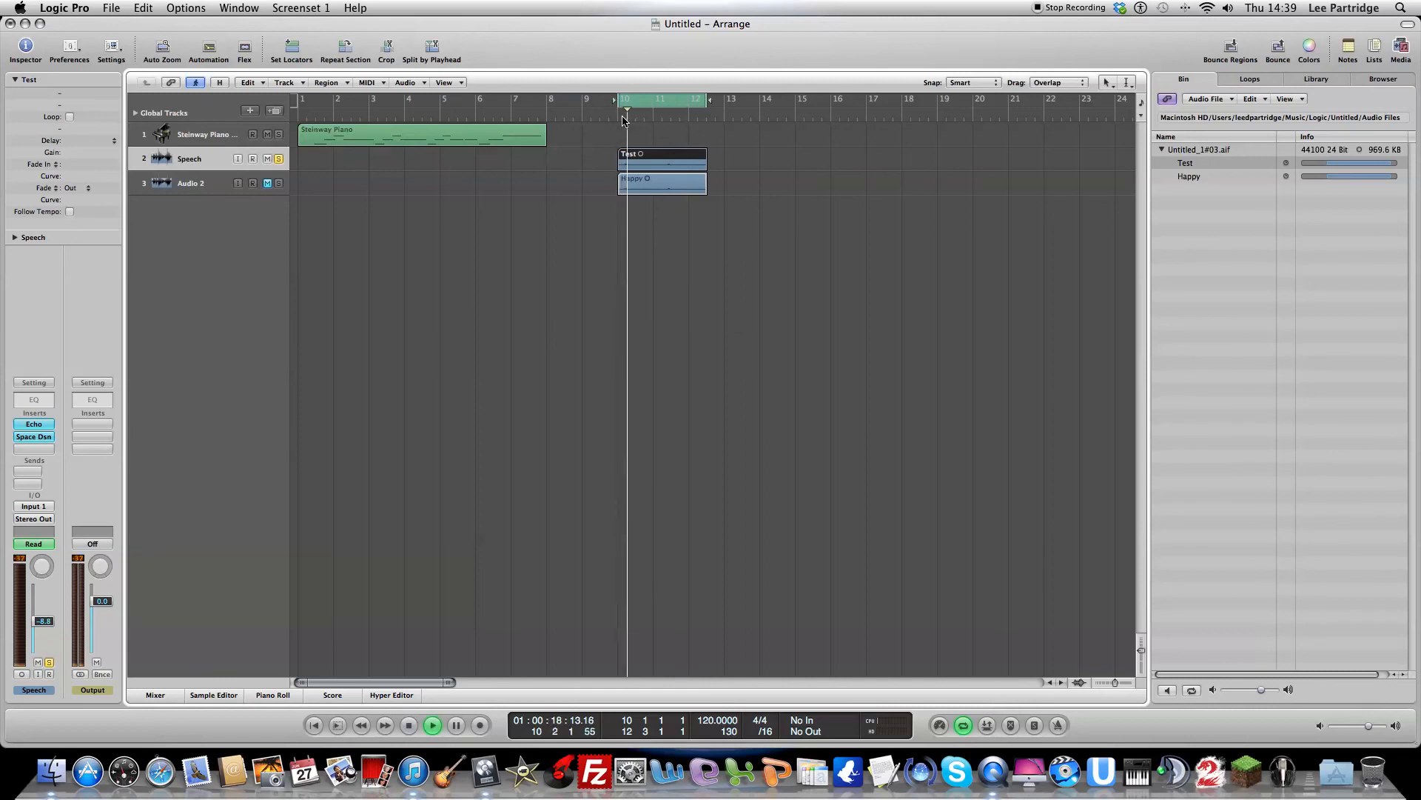
click(278, 158)
click(278, 182)
click(267, 183)
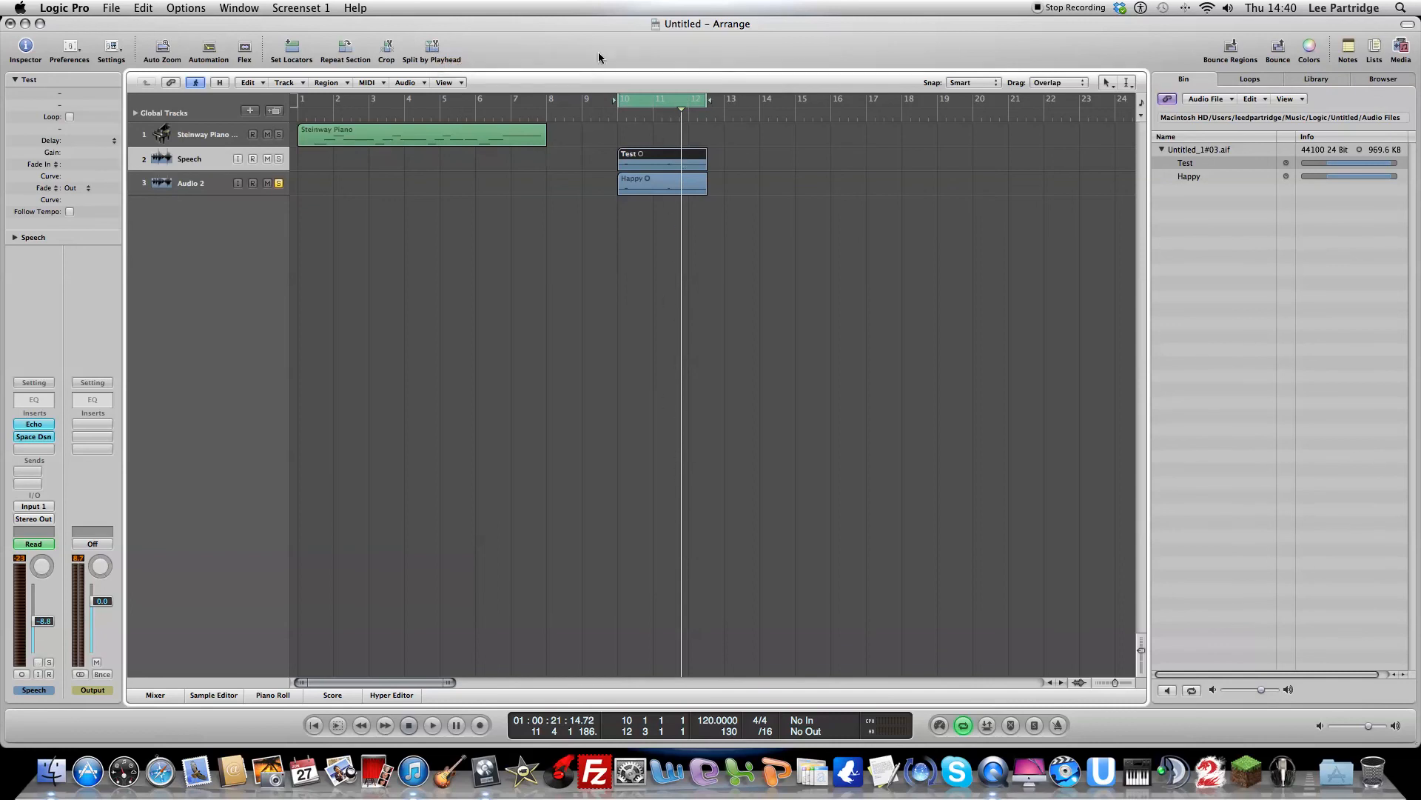
Step: Split the Test and Happy regions at the playhead with Split by Playhead and delete the part after each cut
click(431, 46)
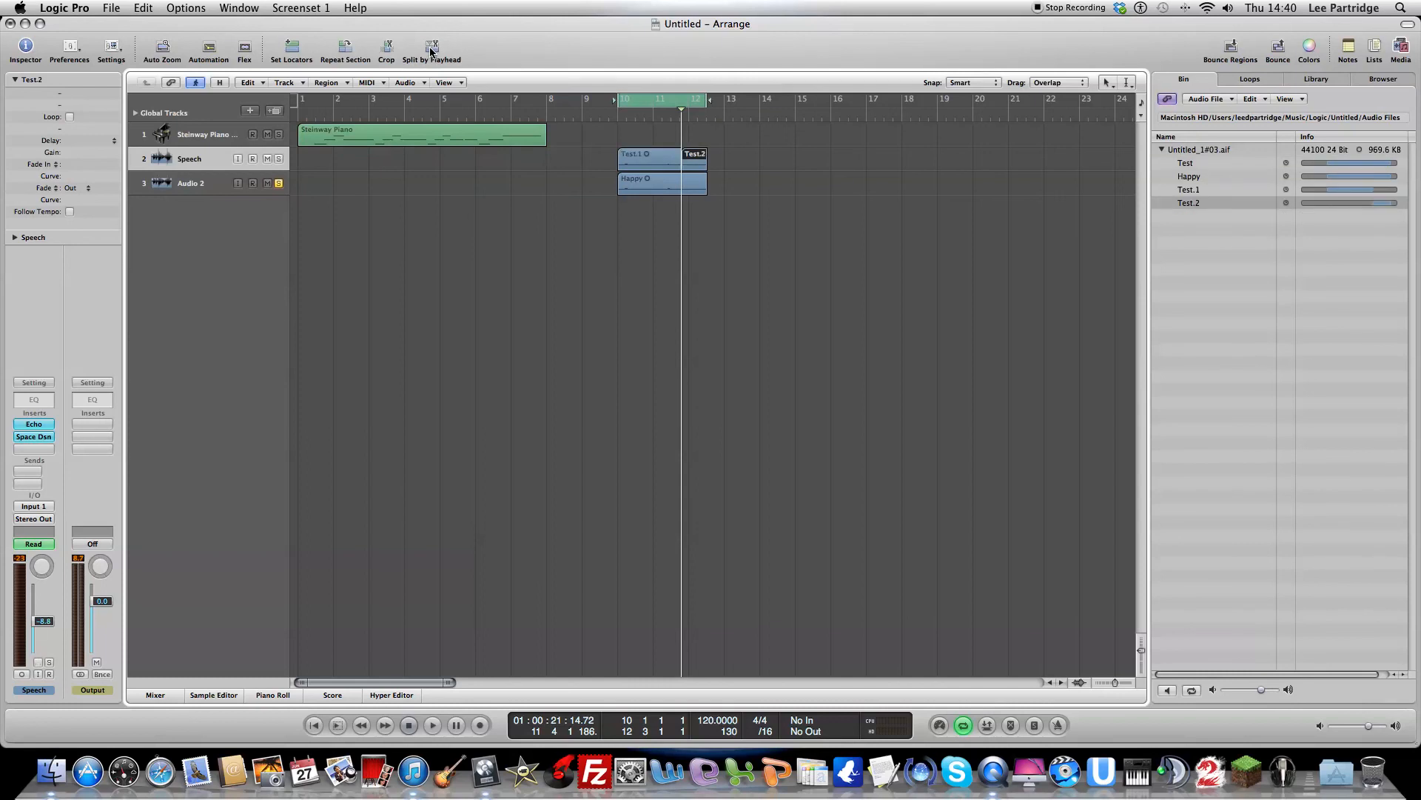
key(Delete)
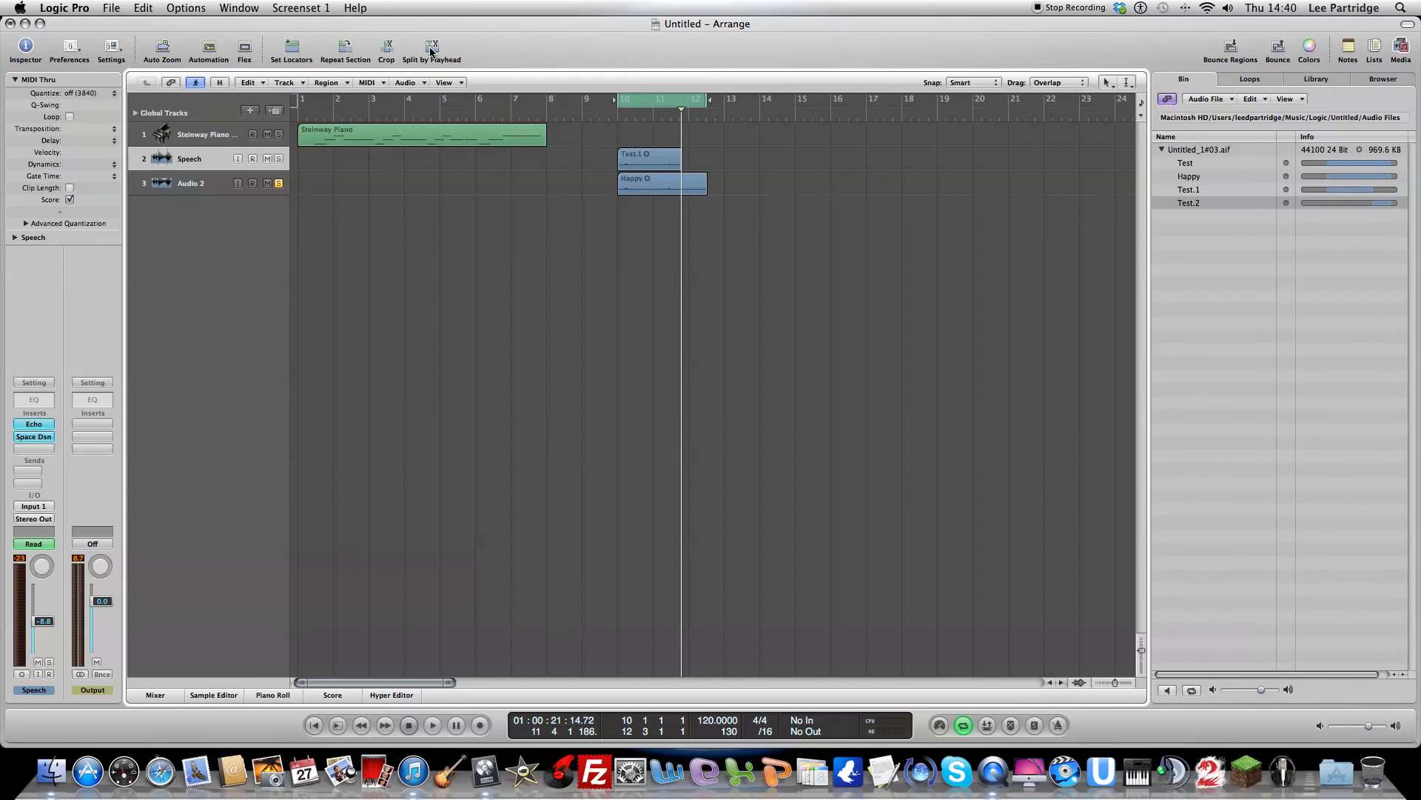
click(694, 186)
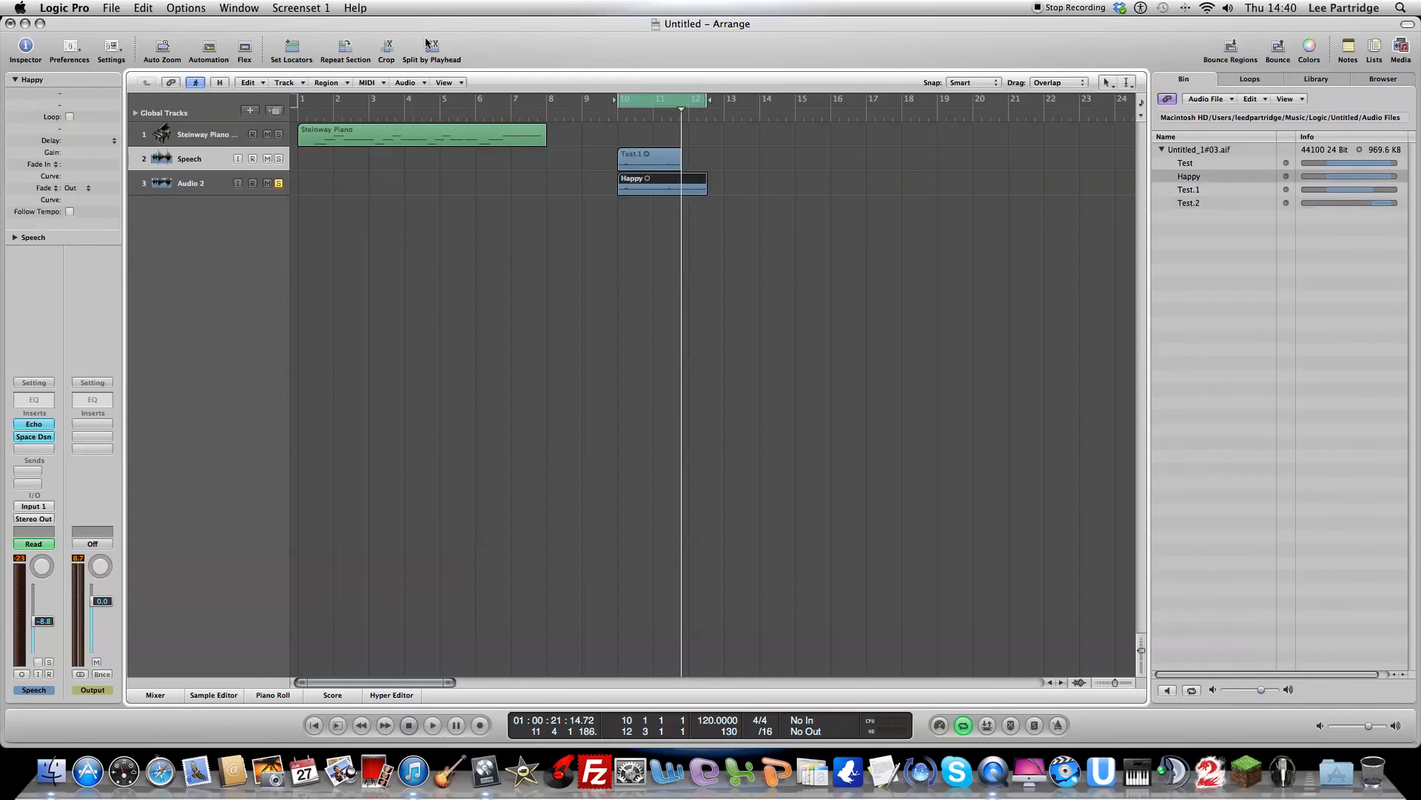
click(431, 47)
key(Delete)
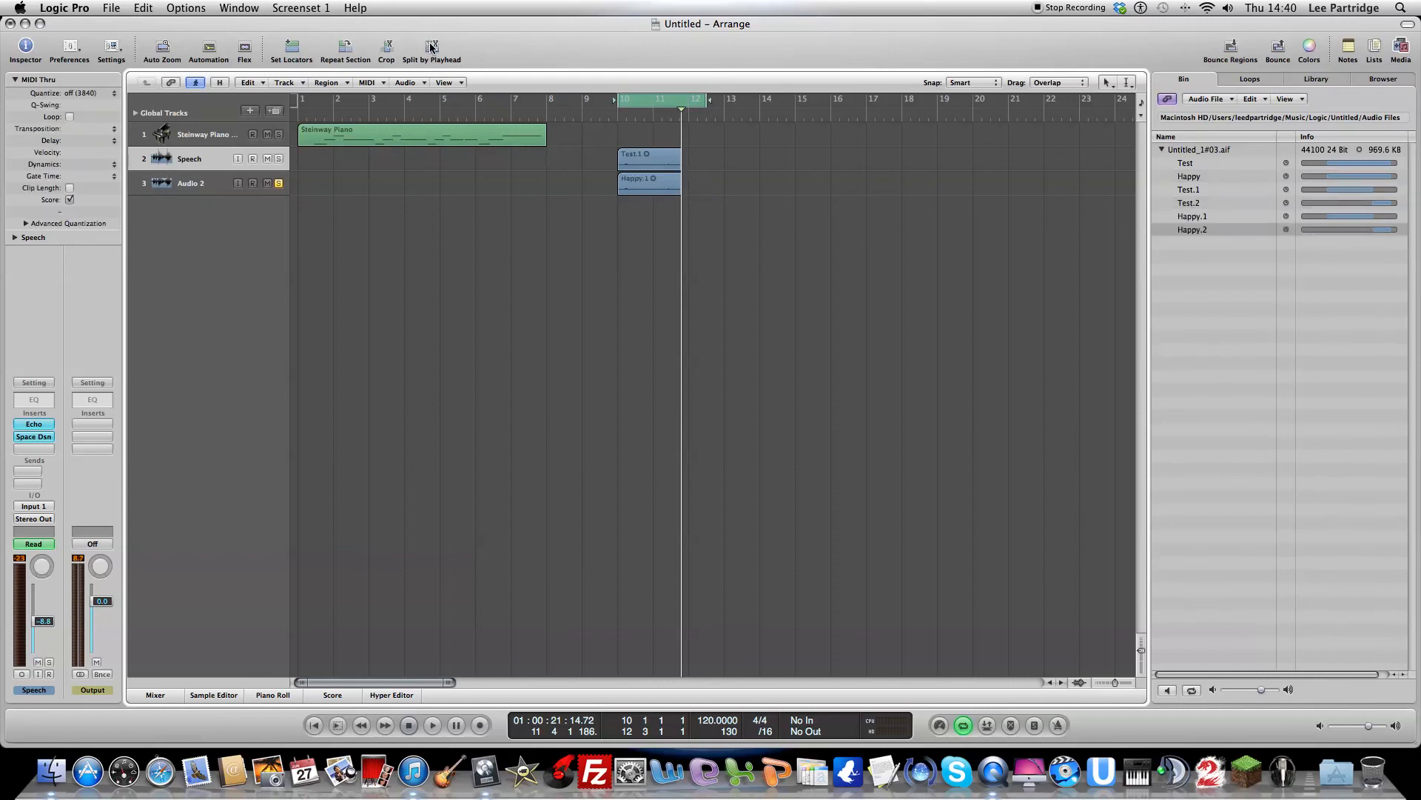
Step: Undo the splits and deletions to restore the full Test and Happy regions
key(super+z)
key(super+z)
key(super+z)
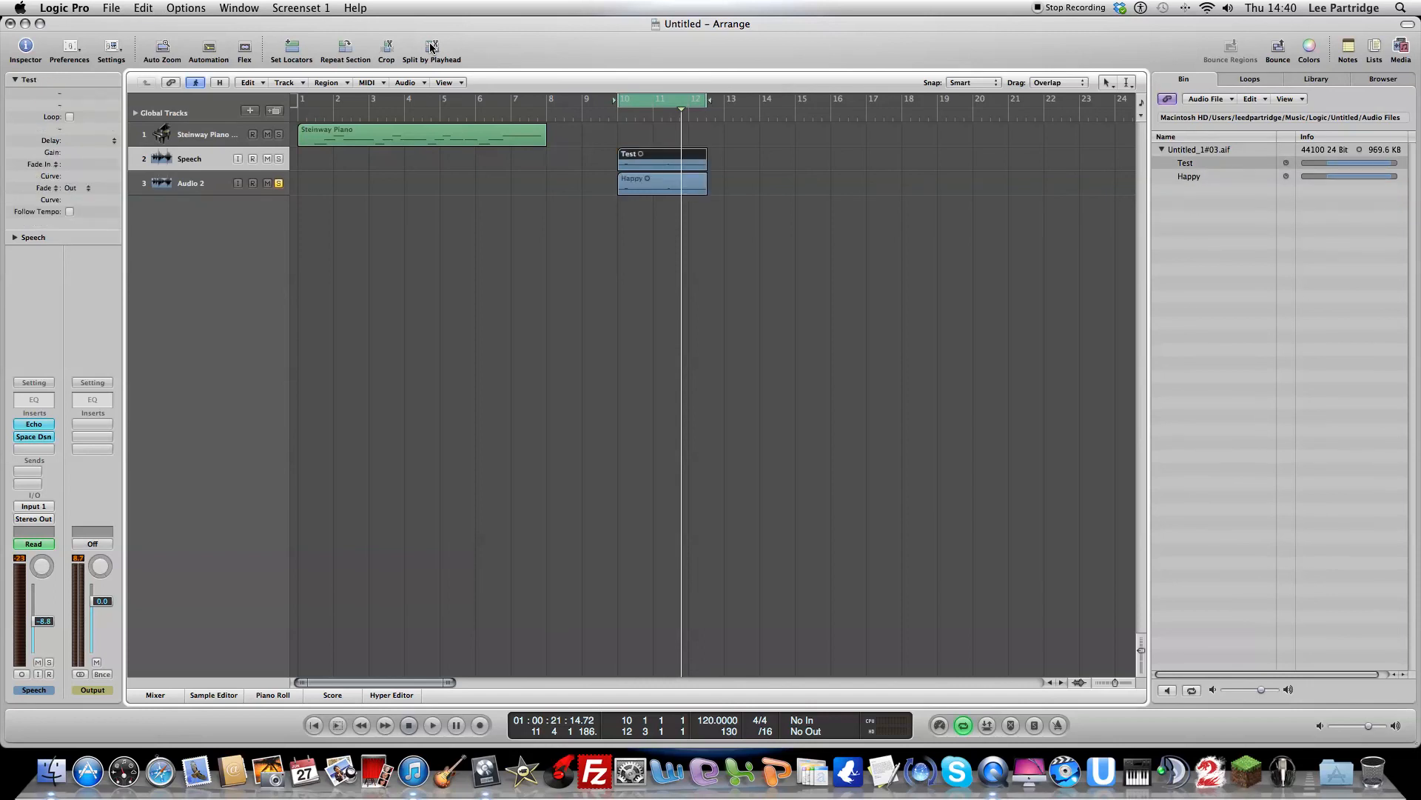
Step: Place the playhead just before bar 10 and assign Scissors as the primary tool and Pointer as the secondary tool
click(614, 121)
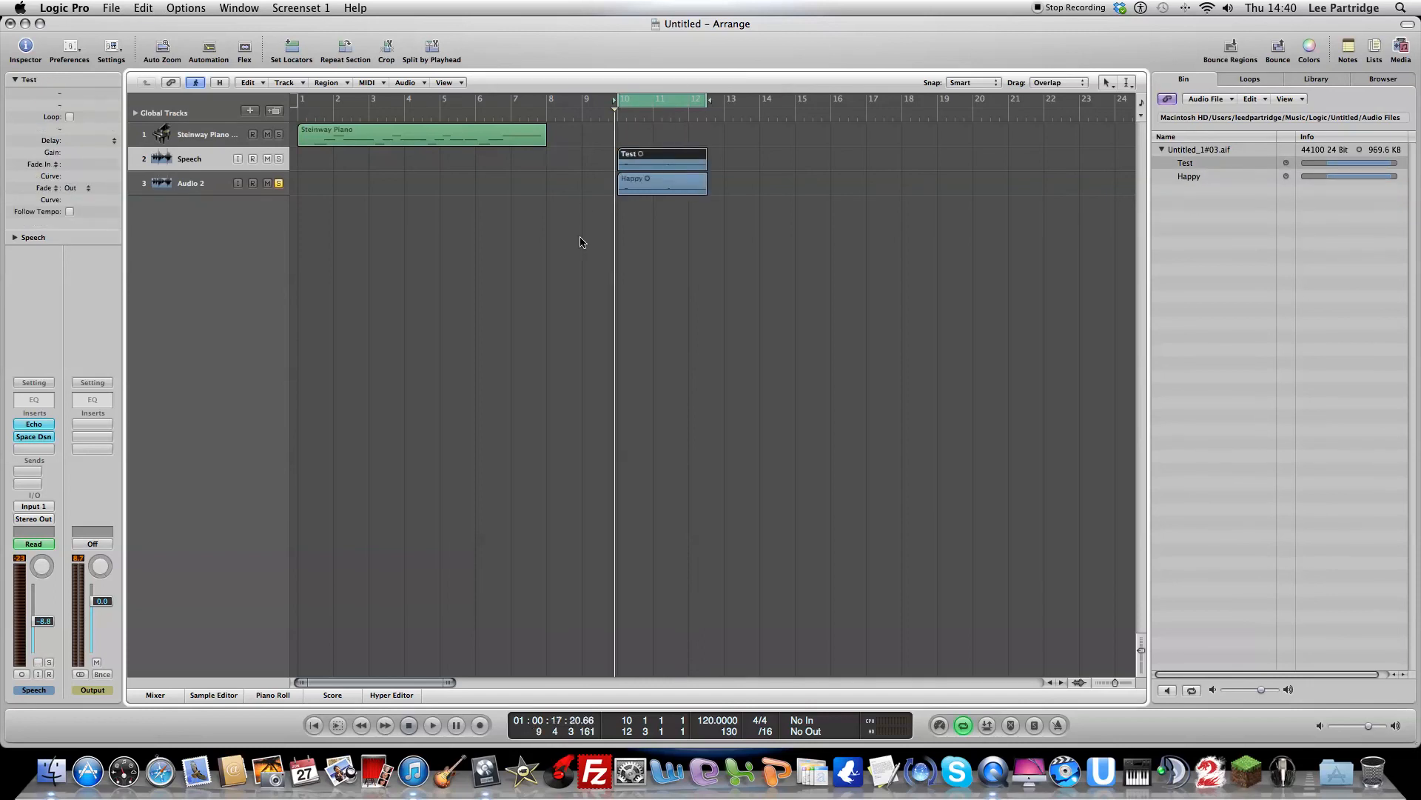
click(585, 212)
click(1127, 83)
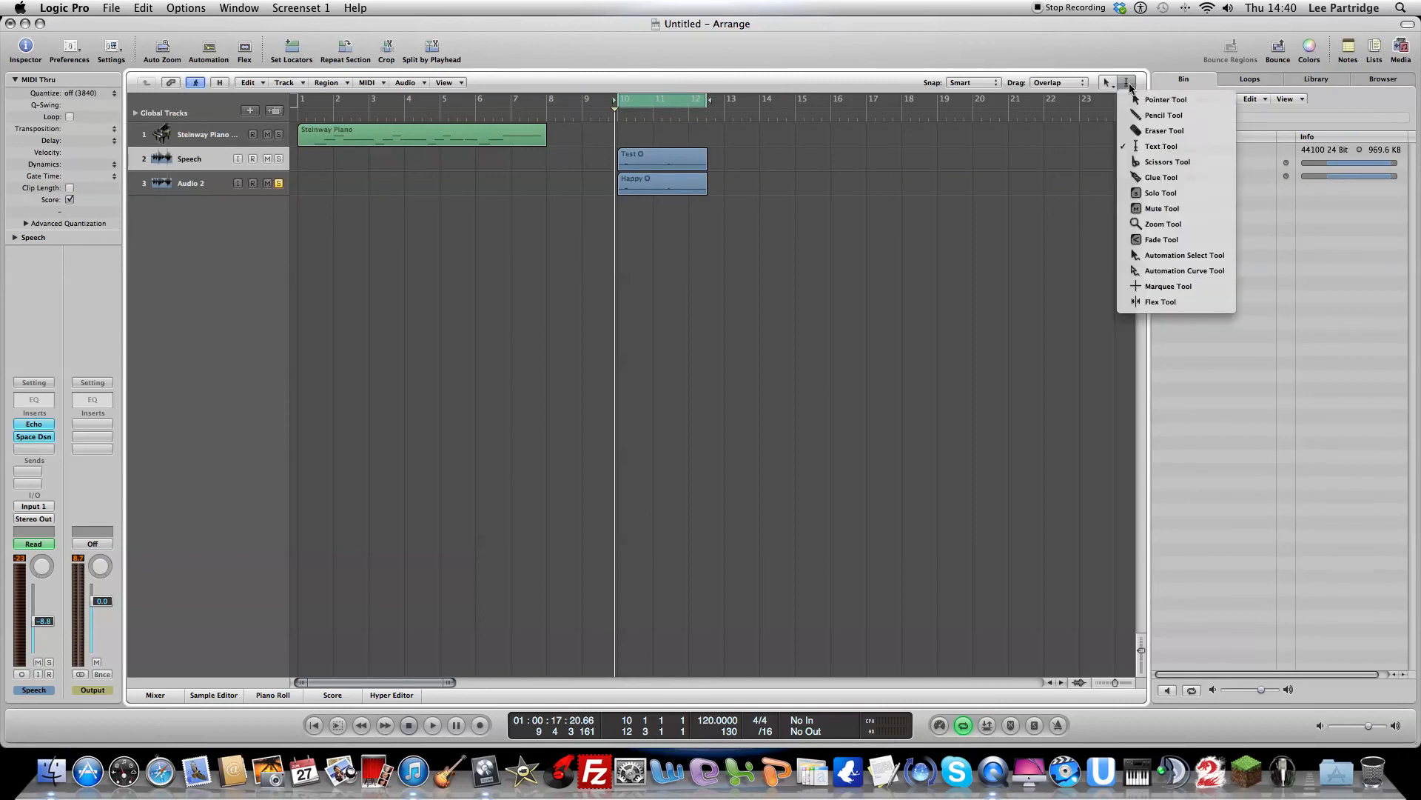
click(1140, 100)
click(1107, 83)
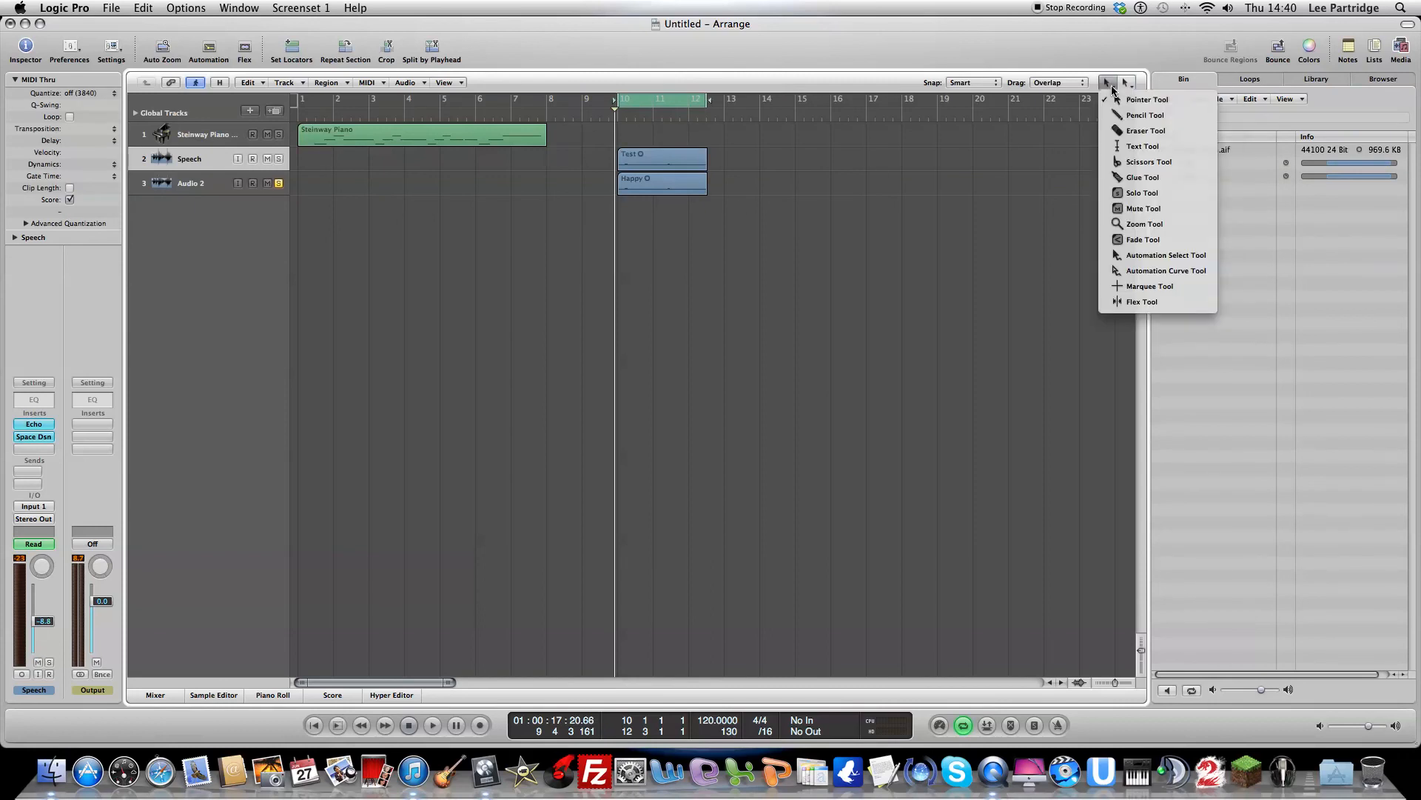
click(1126, 161)
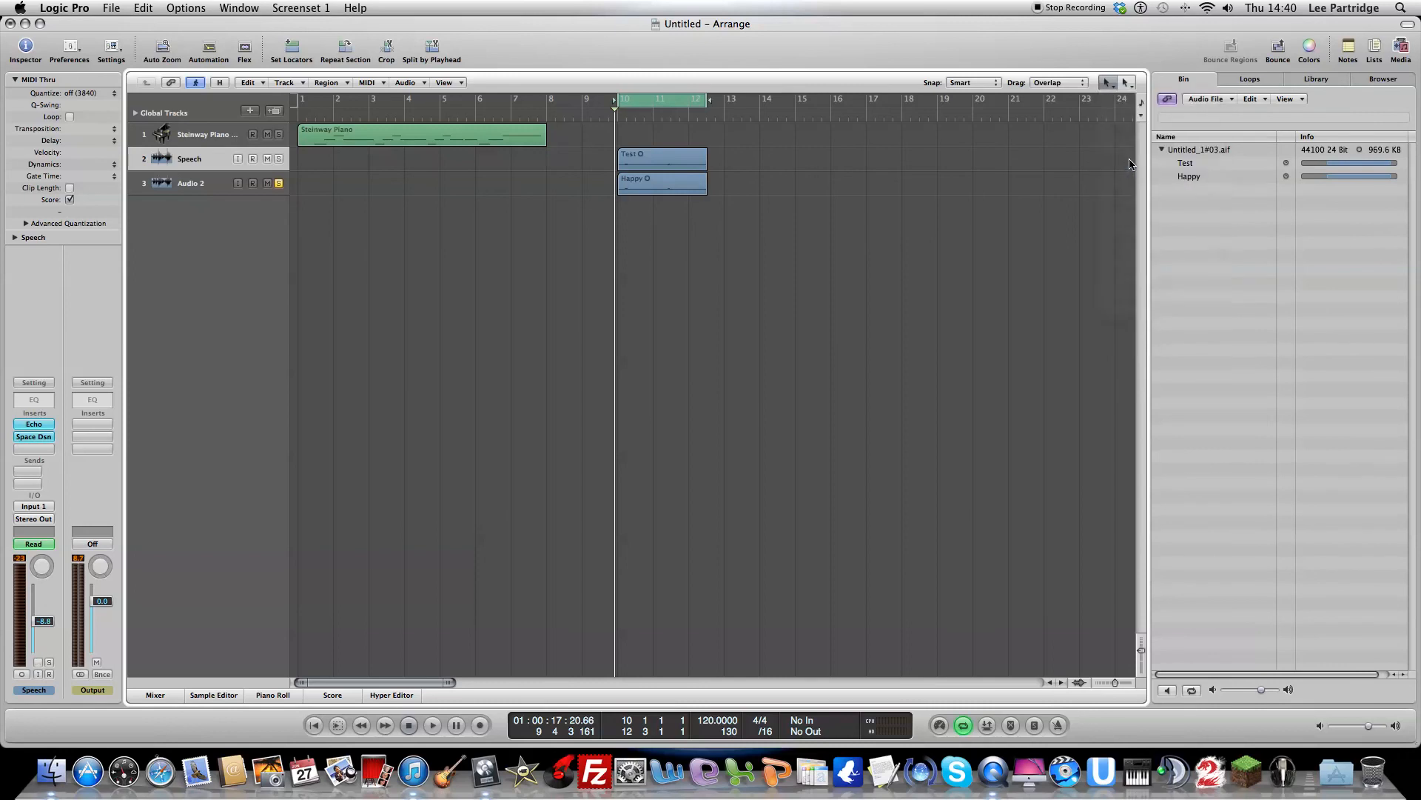
Step: Play until about bar 11 beat 4, stop, and cut the Happy and Test regions at the playhead with the Scissors tool
click(1124, 682)
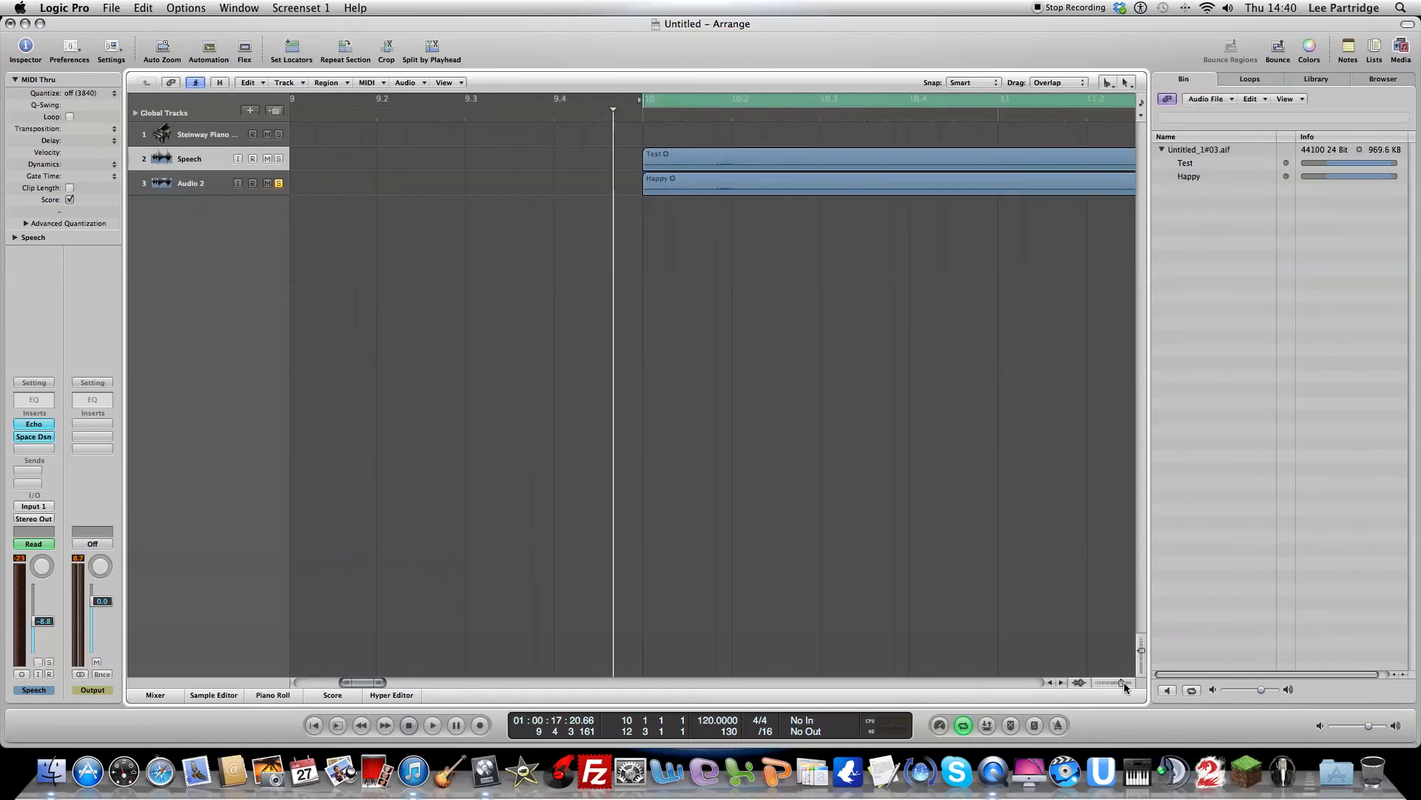
key(space)
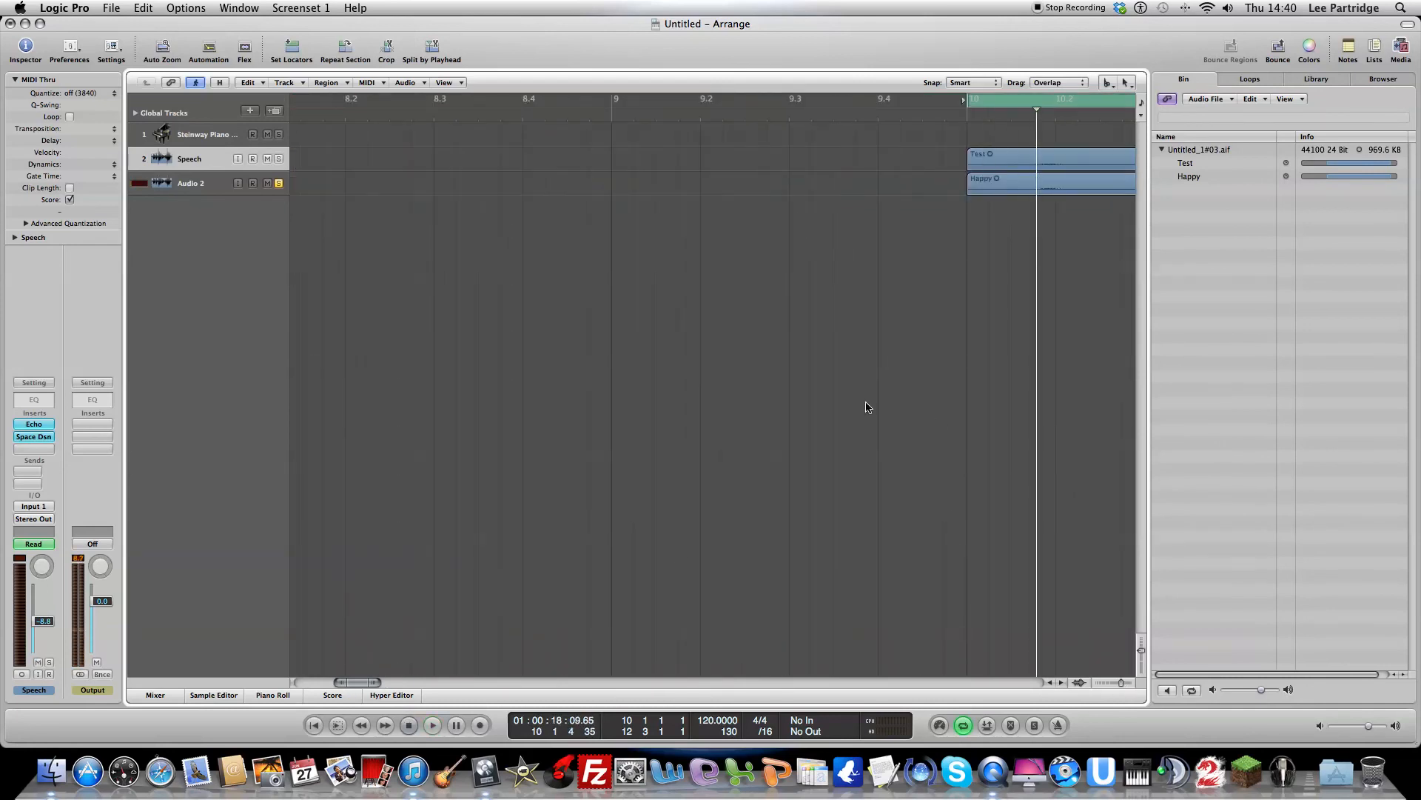
drag(357, 684, 369, 686)
key(space)
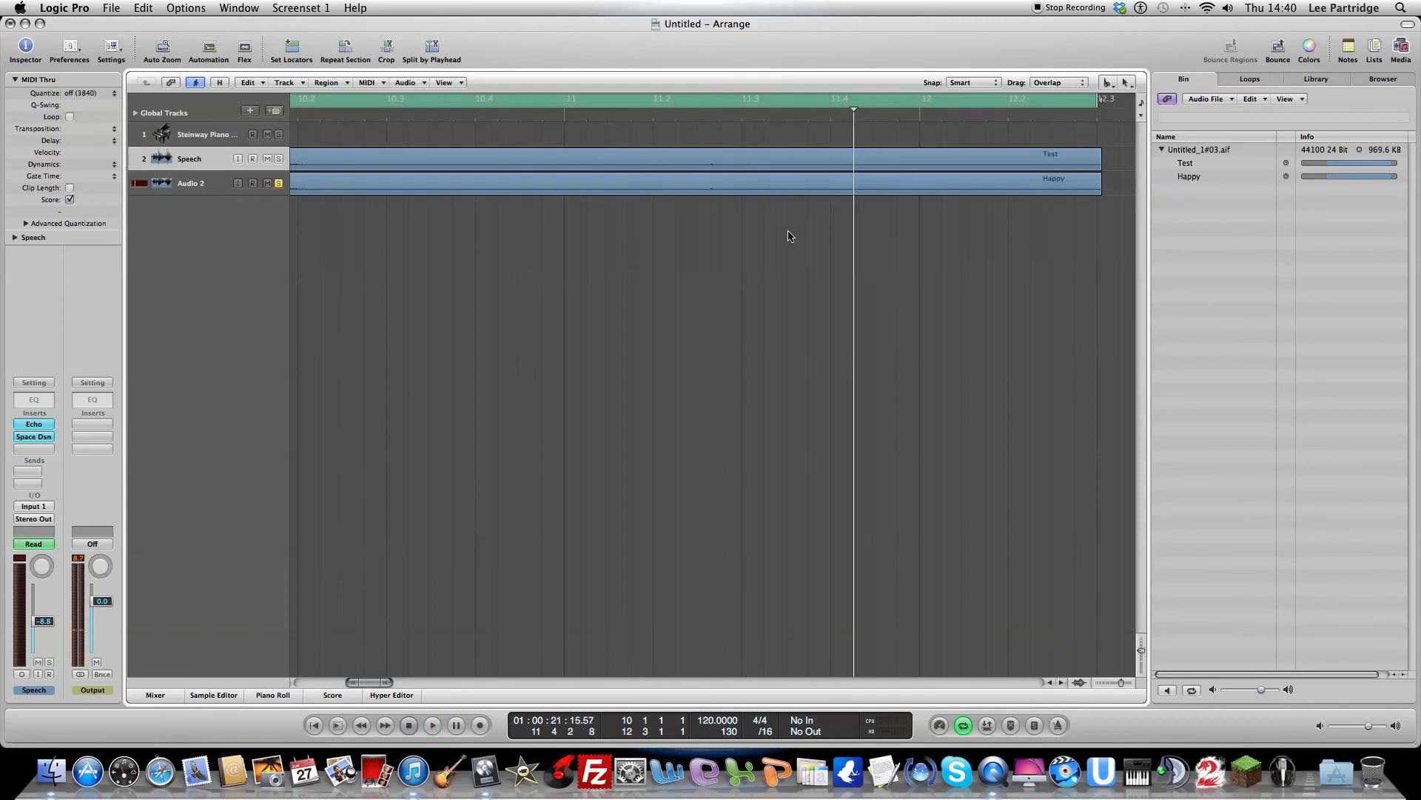
click(855, 194)
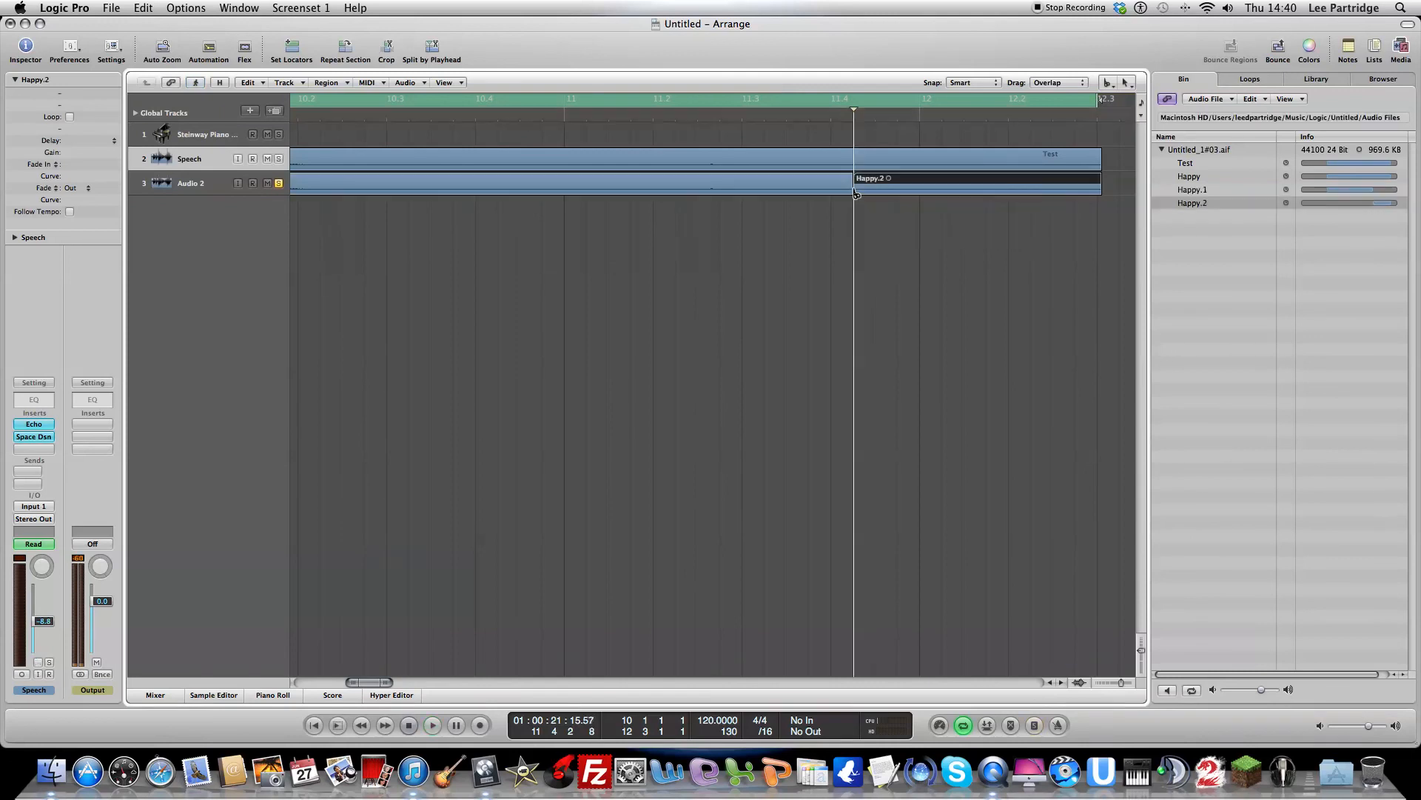
click(857, 165)
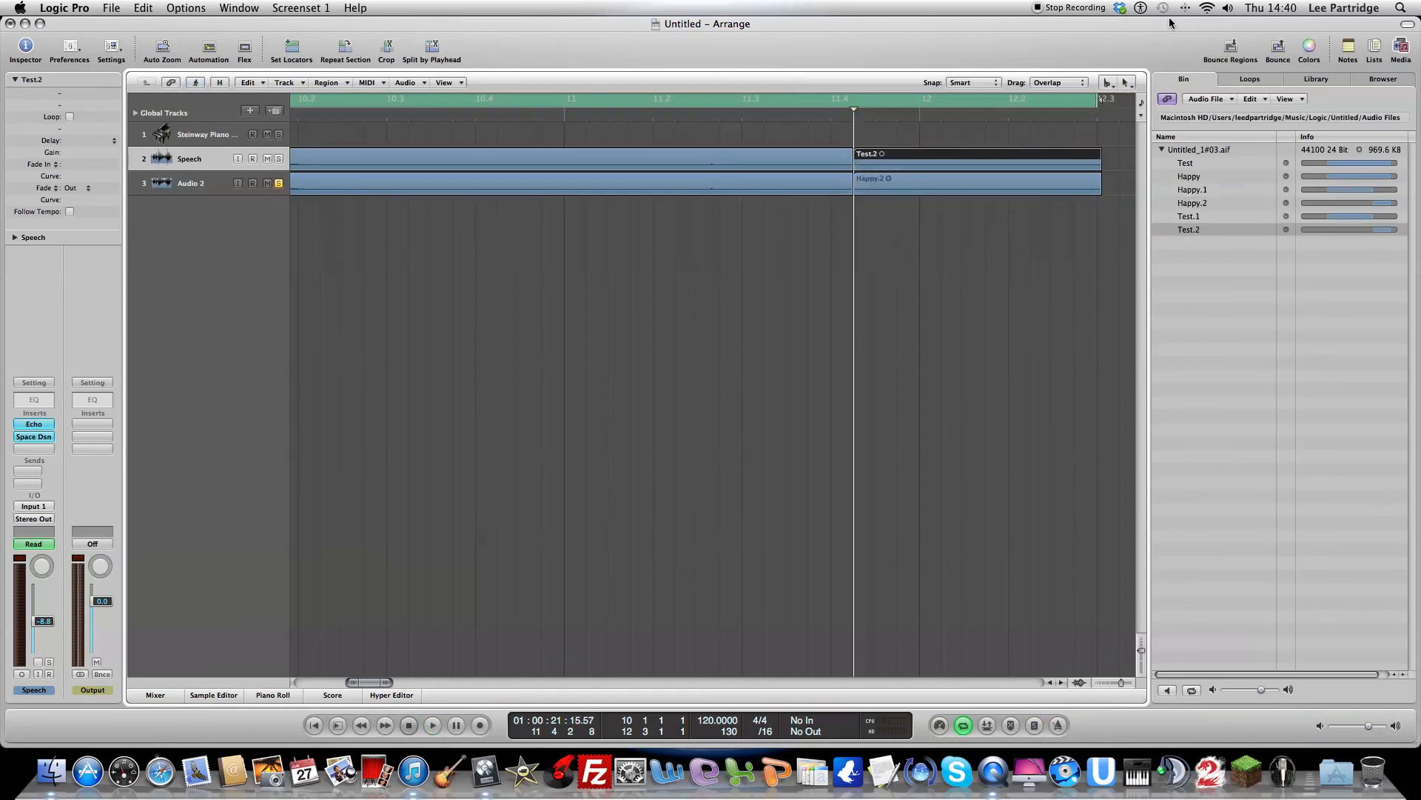
Step: Switch the primary tool back to Pointer and delete the split-off end pieces of the Test and Happy regions
click(1110, 85)
click(1129, 99)
click(1127, 84)
click(1155, 105)
key(Delete)
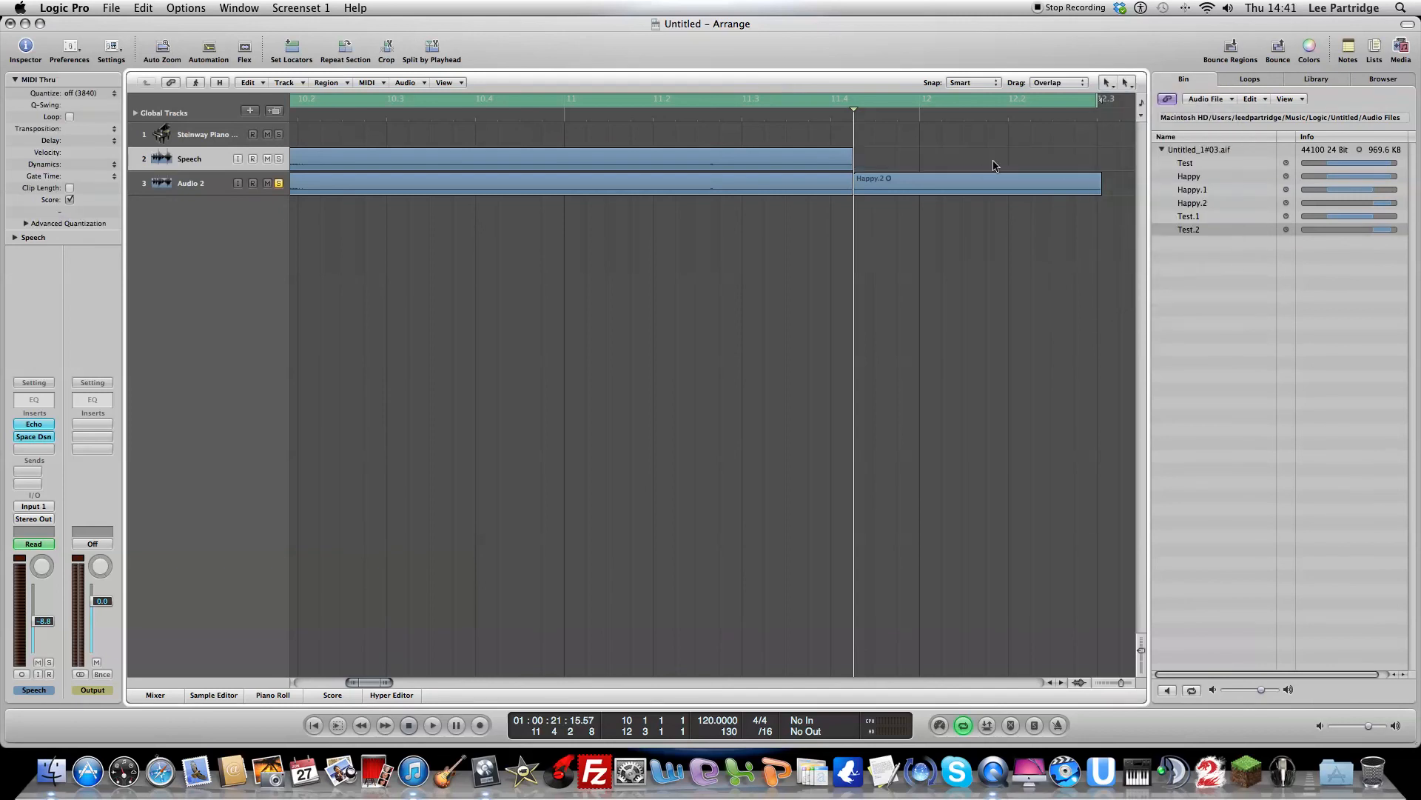
click(972, 187)
key(Delete)
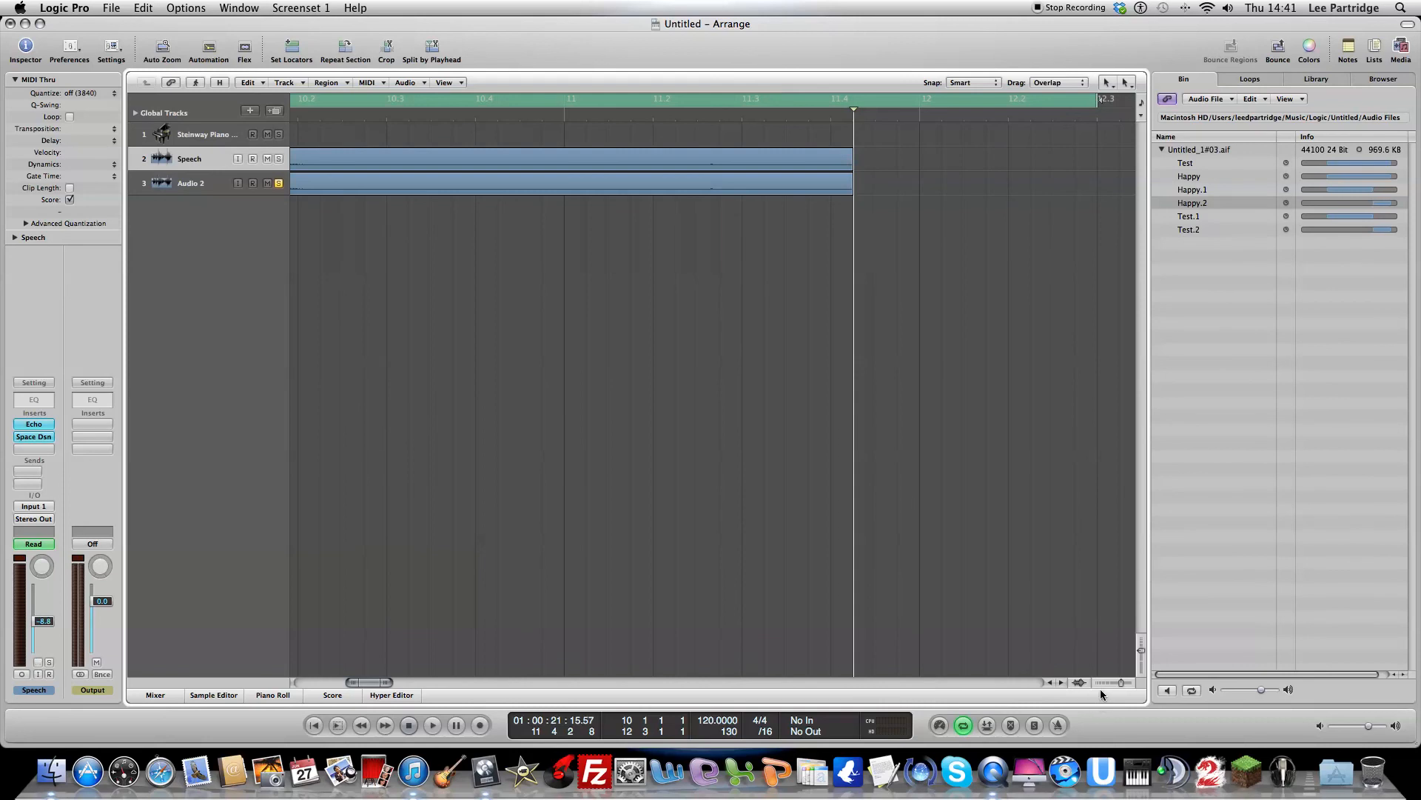
click(1104, 682)
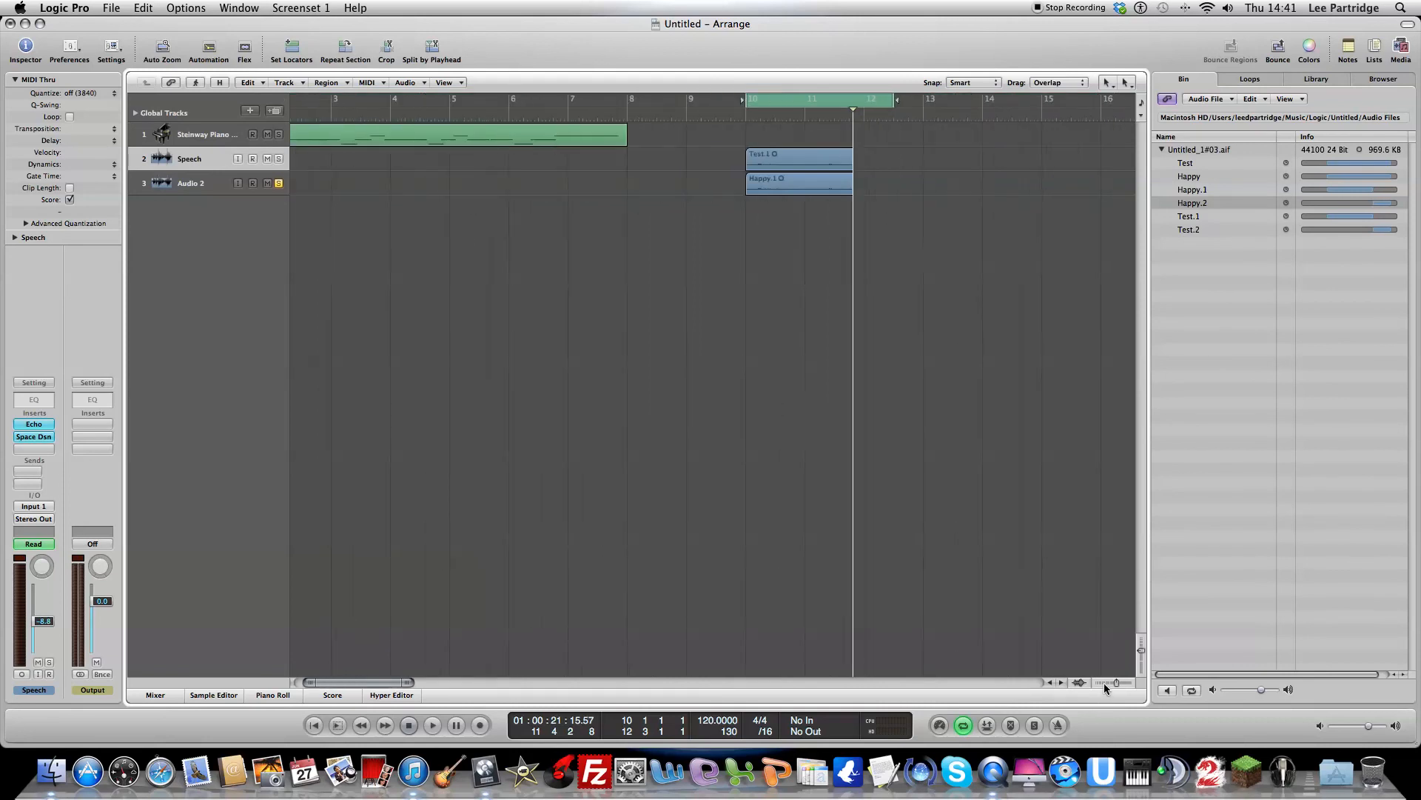